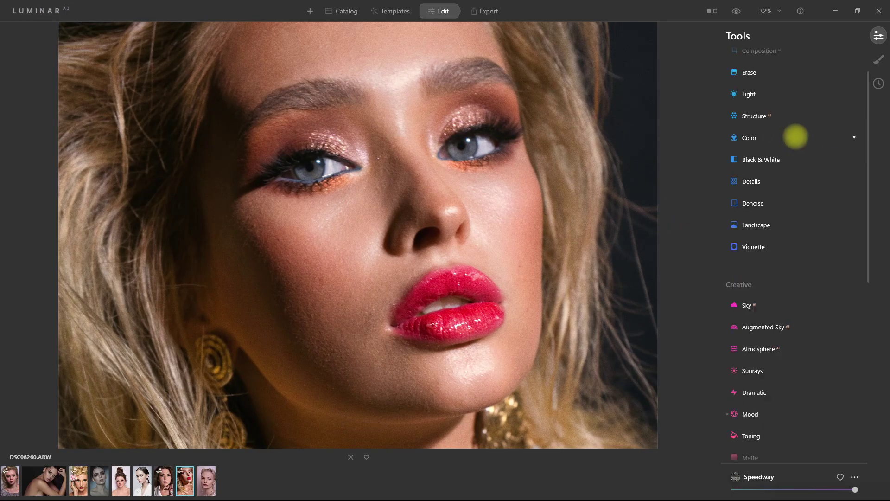
- Set Light exposure to 0.23, Smart Contrast to -13 and Shadows to 17
left_click(771, 78)
left_click(785, 202)
left_click_drag(801, 234, 797, 235)
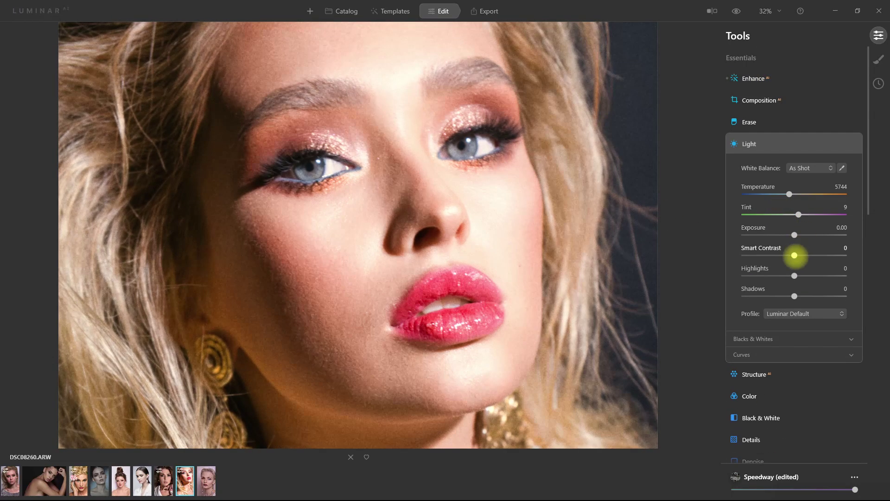
left_click_drag(795, 296, 803, 296)
left_click_drag(794, 255, 788, 255)
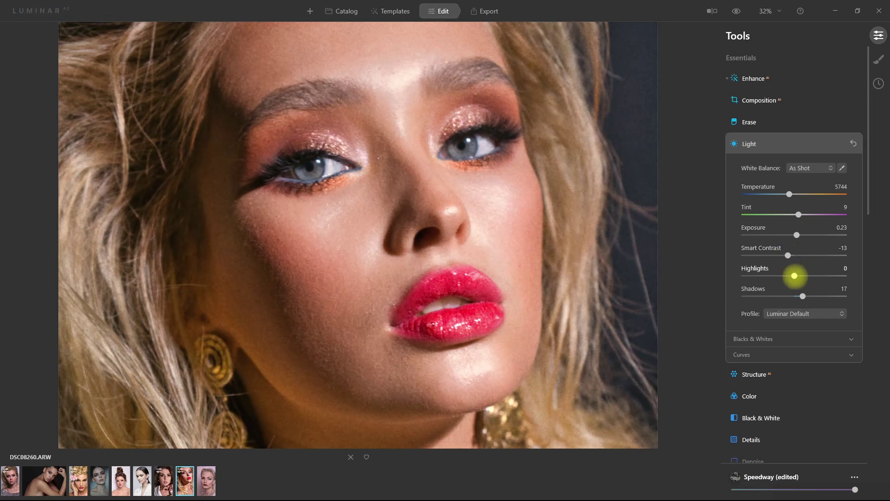
- Look through the Structure and Vignette settings without changing them
left_click(761, 374)
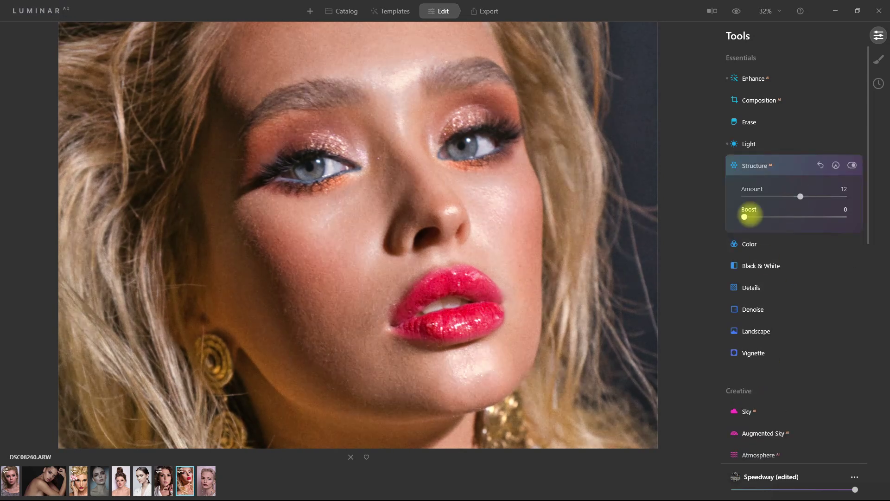
left_click(747, 353)
scroll(526, 250, "down", 3)
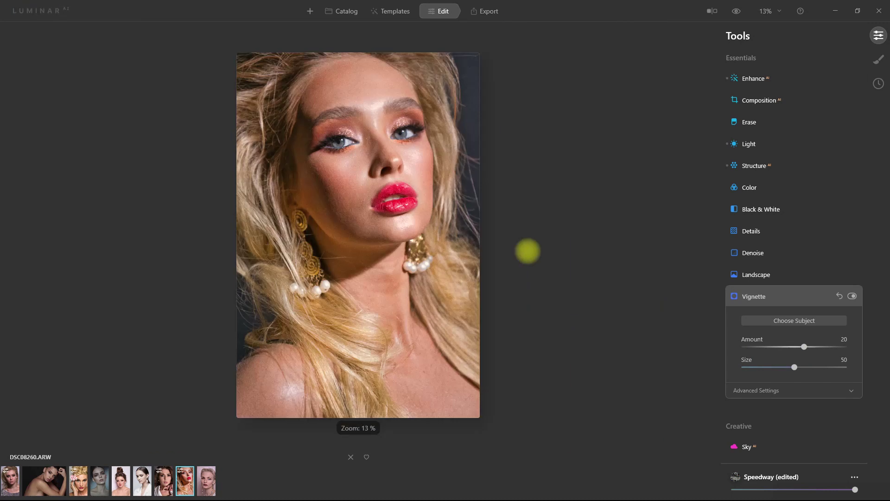
left_click(782, 297)
scroll(810, 319, "down", 2)
scroll(810, 319, "down", 5)
- In Face AI, slim the face to 18 and raise Iris Visibility to 80
left_click(765, 252)
left_click_drag(744, 280, 761, 280)
left_click(769, 304)
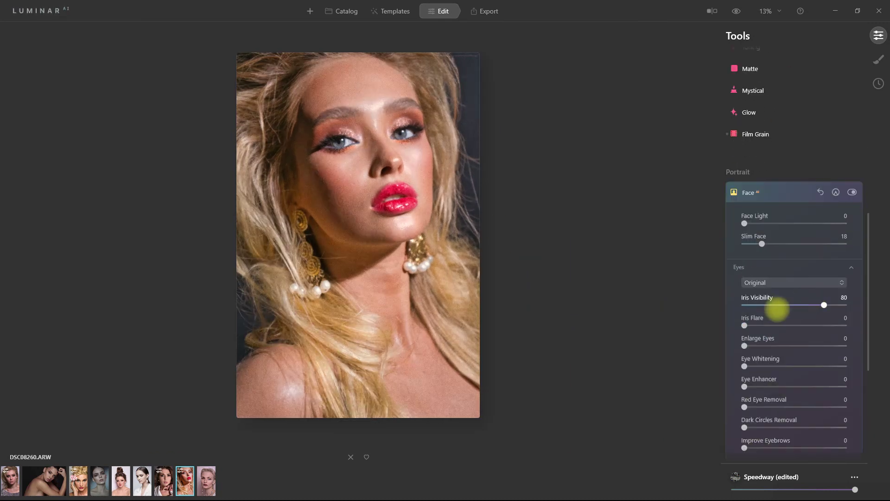
left_click_drag(744, 366, 757, 365)
left_click(779, 191)
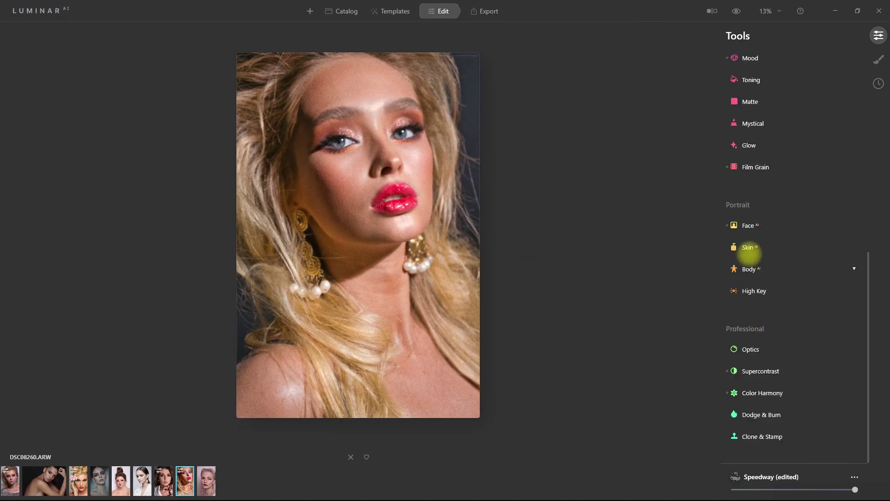
- Set Skin AI Amount 40 and Shine Removal 38 with defect removal on, then compare with the original
left_click(746, 249)
left_click_drag(744, 278, 784, 278)
left_click_drag(744, 298, 782, 298)
left_click(744, 313)
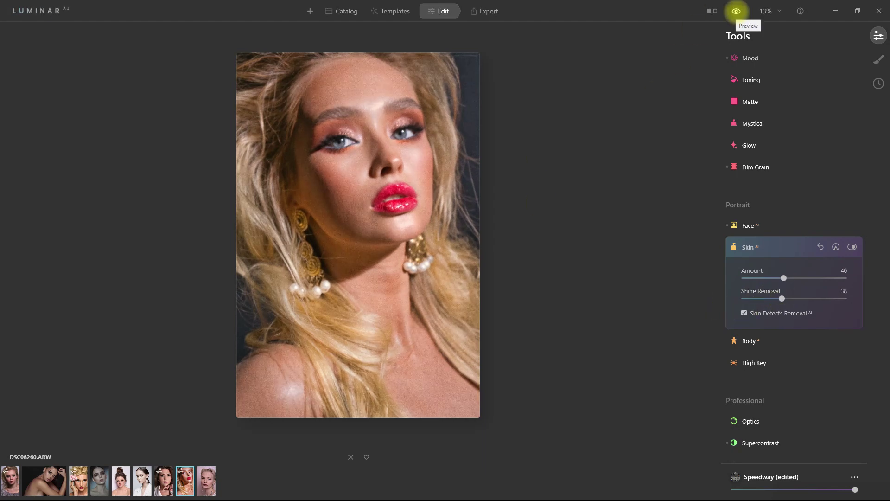
left_click(736, 11)
left_click(457, 228)
left_click(737, 11)
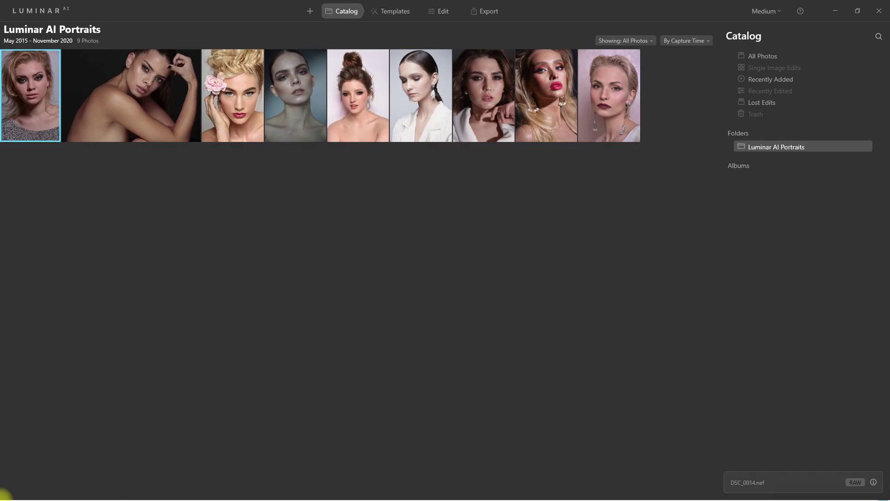
- Select the pink-flower portrait MADISON_03405.cr2 and show its suggested templates
left_click(242, 104)
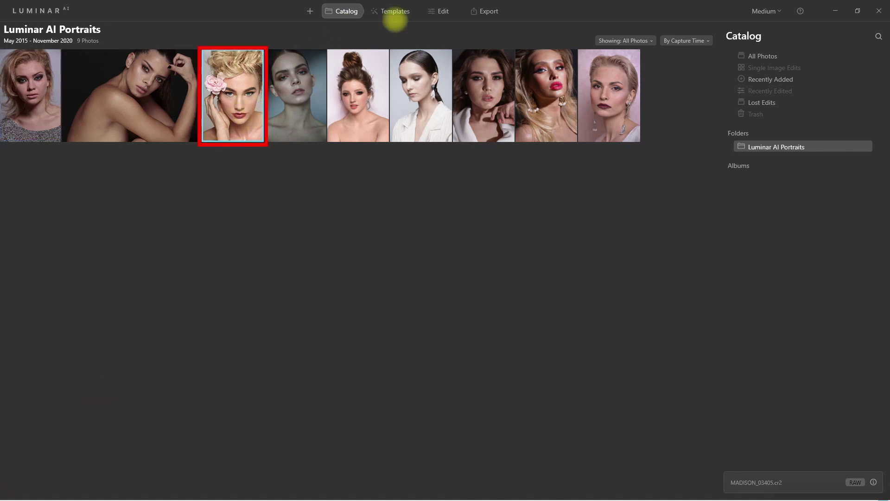
left_click(397, 12)
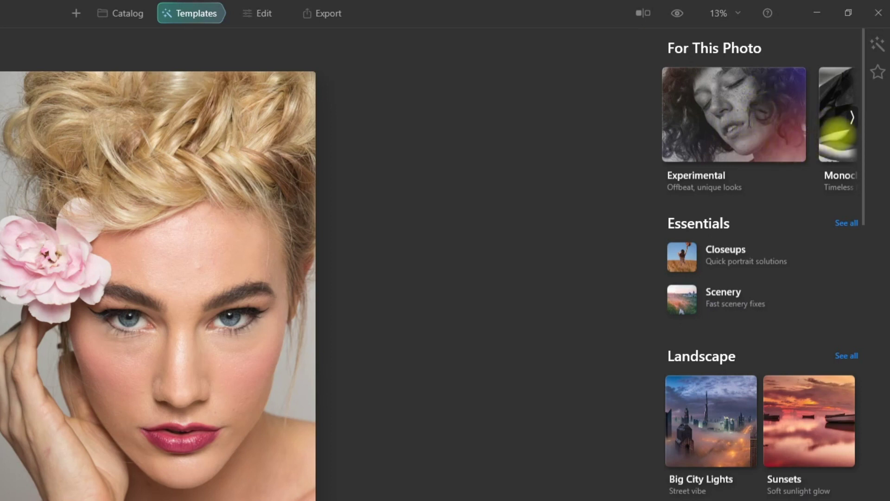
- Browse the suggested template collections and open Experimental
left_click(852, 119)
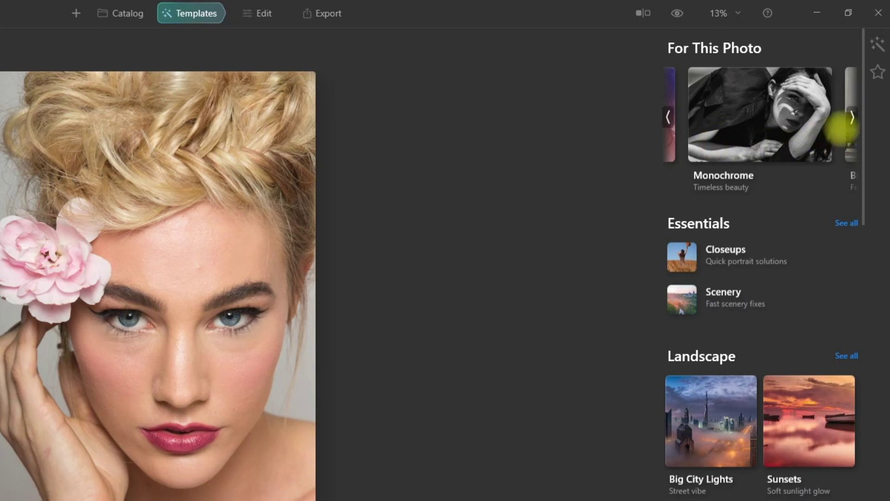
left_click(851, 119)
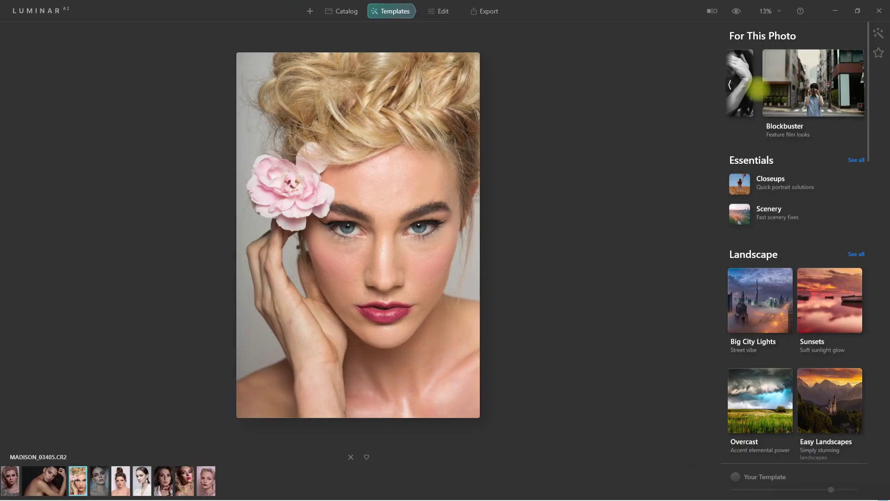
left_click(668, 117)
left_click(668, 117)
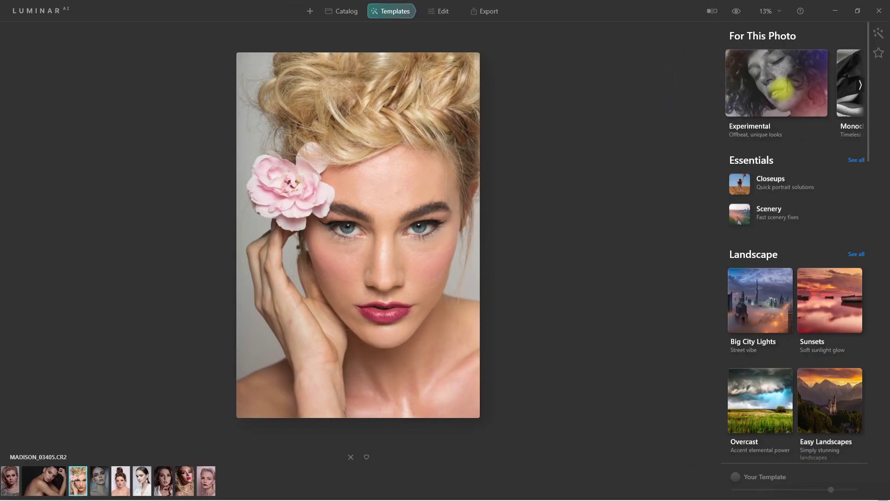
left_click(785, 88)
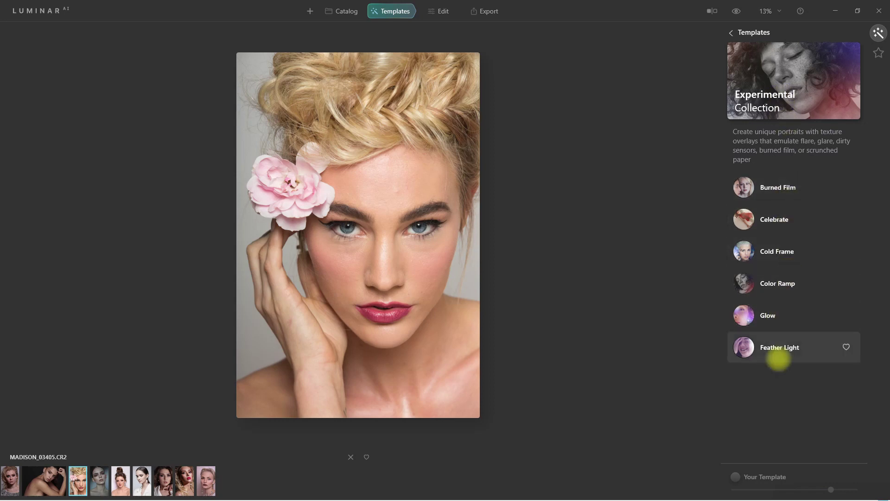
- Try Burned Film, Celebrate, Cold Frame, Color Ramp and Glow, comparing each with the original
left_click(809, 188)
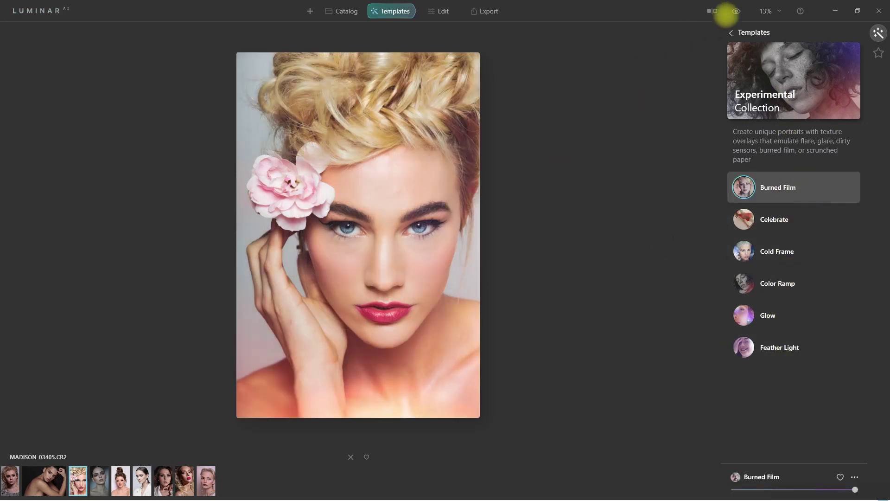
left_click(736, 12)
left_click(765, 221)
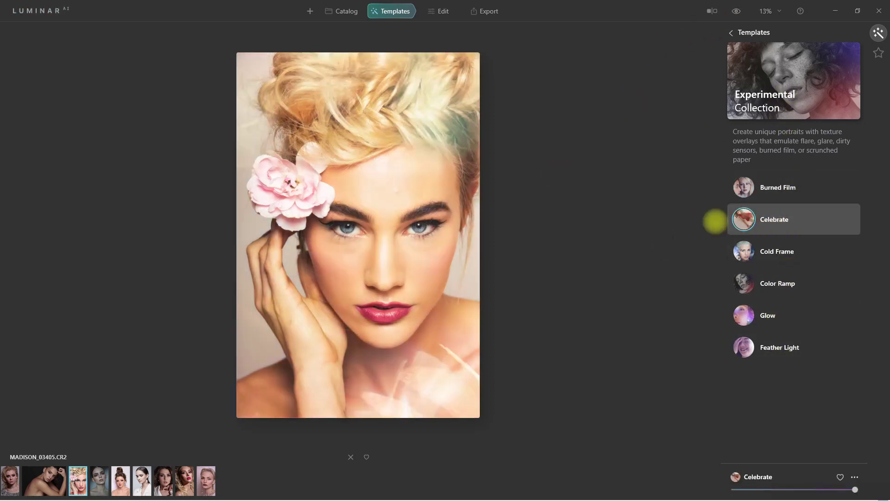
left_click(736, 10)
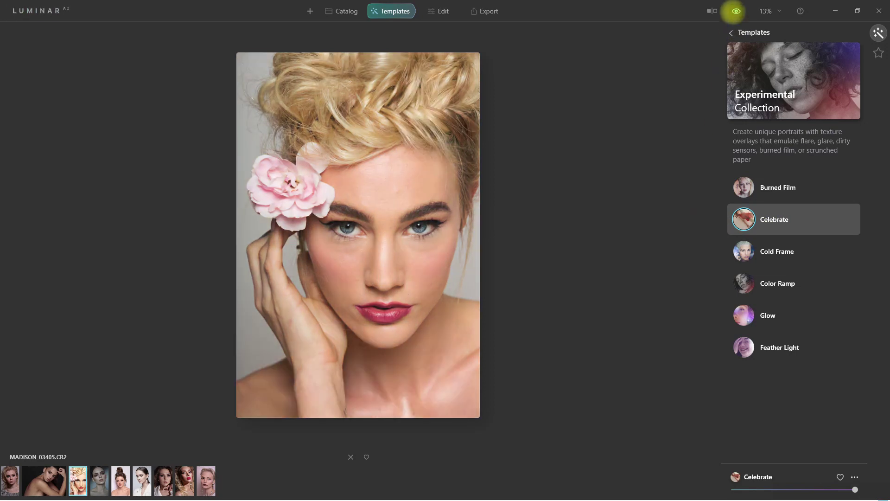
left_click(785, 254)
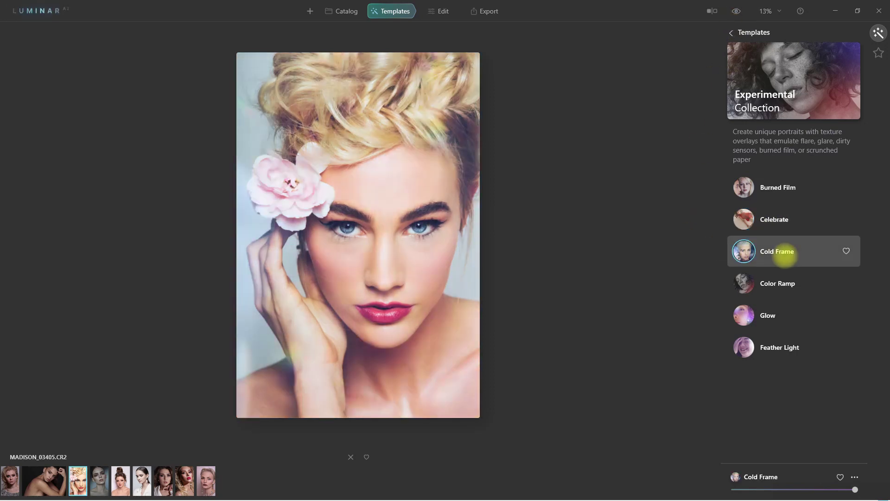
left_click(735, 11)
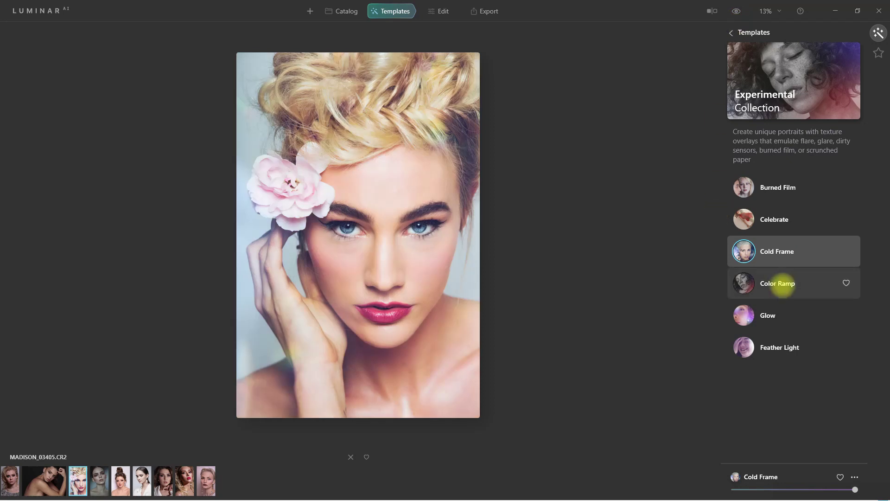
left_click(784, 285)
left_click(735, 11)
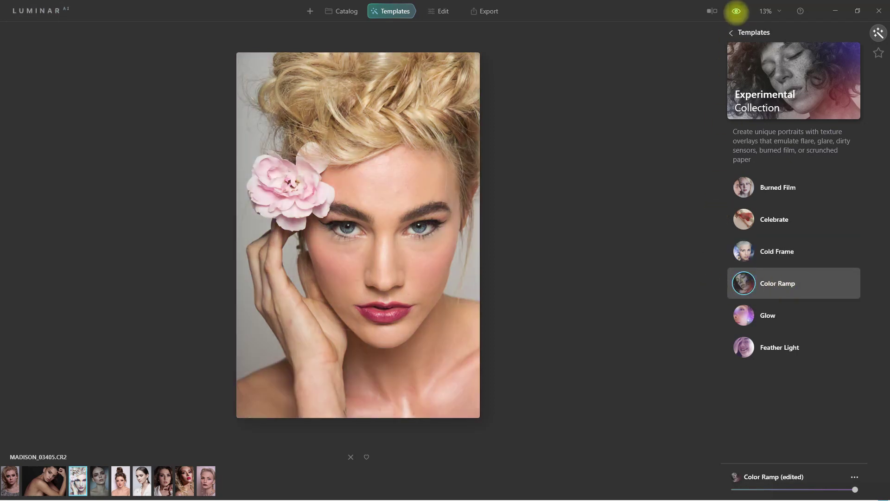
left_click(785, 315)
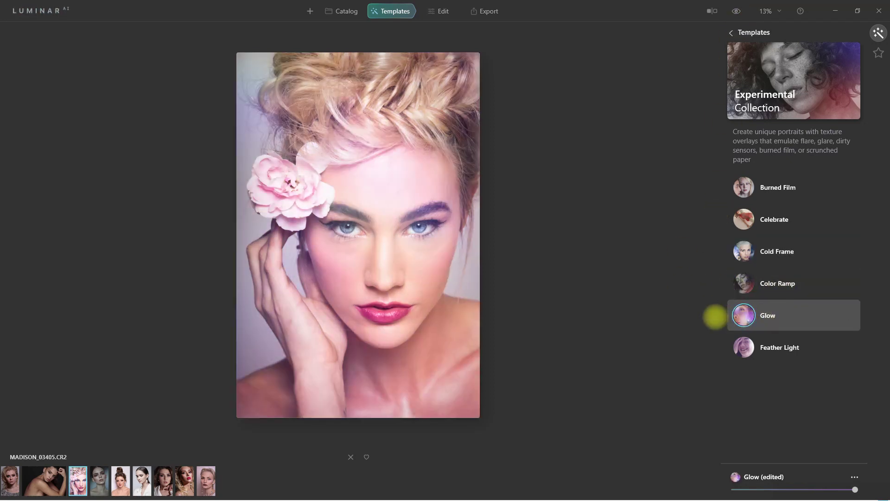
left_click(736, 10)
- Apply Feather Light, compare it with the original, and return to the collection list
left_click(766, 349)
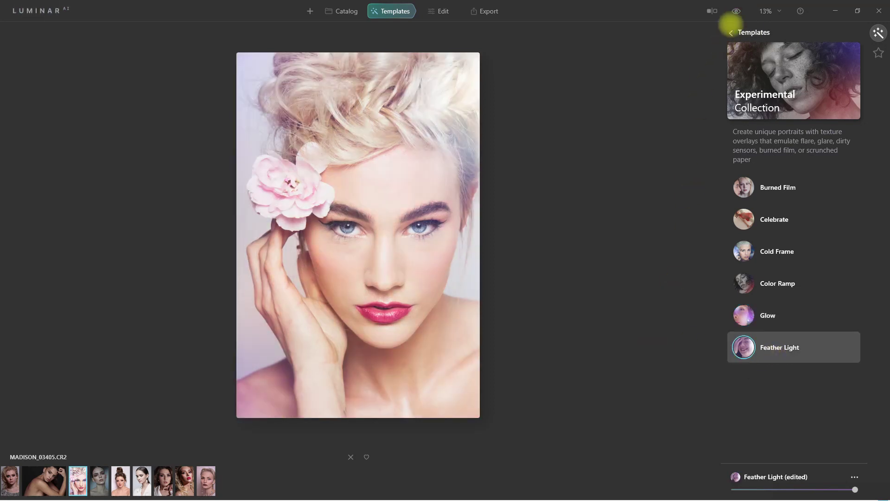
left_click(736, 12)
left_click(736, 11)
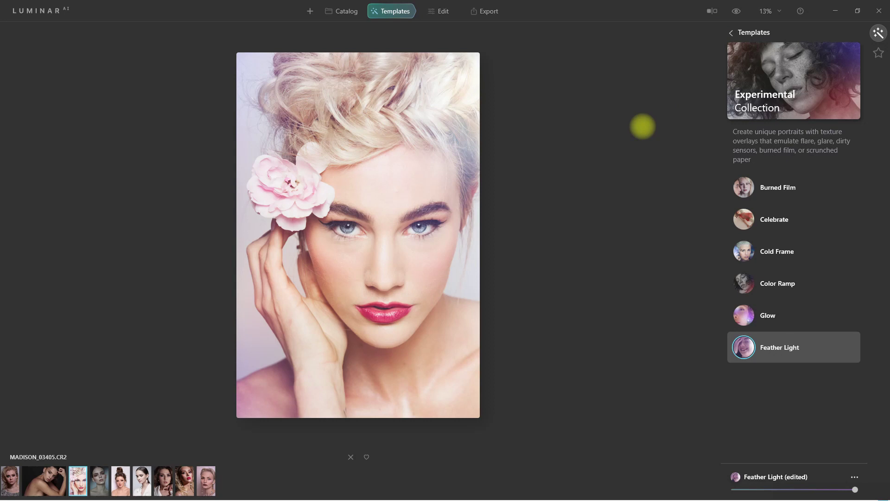
left_click(734, 32)
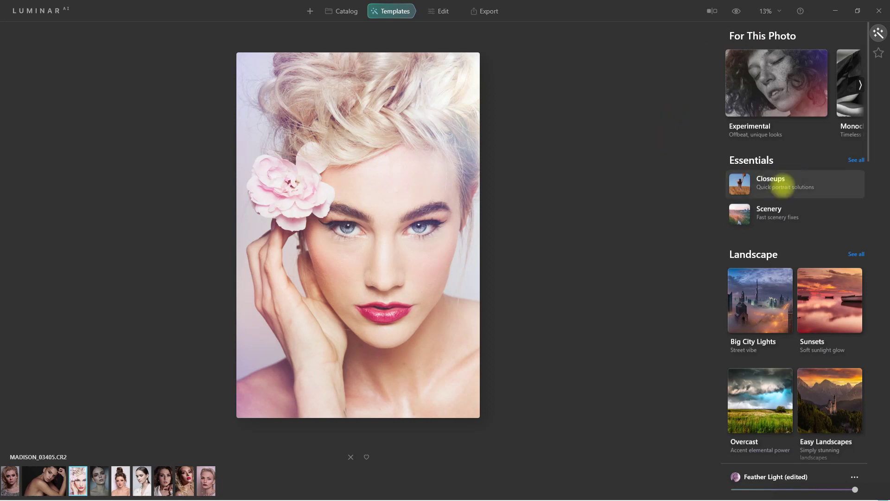
left_click(837, 188)
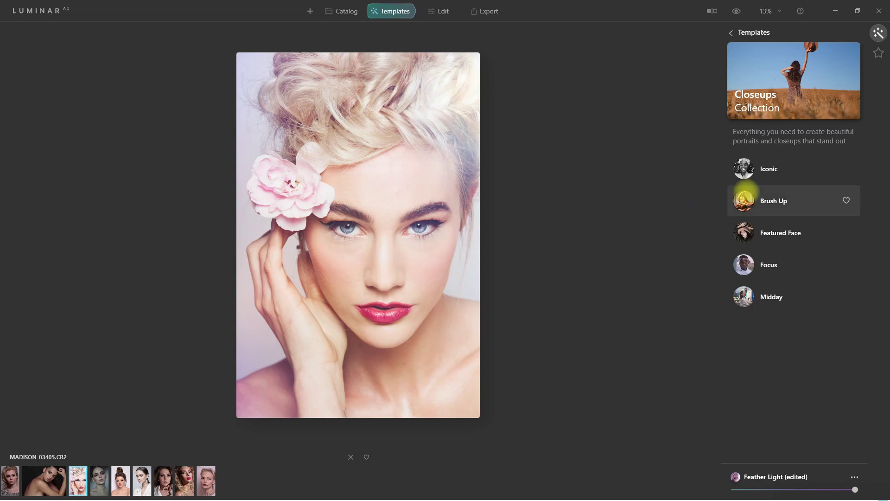
- Try the Closeups templates Iconic, Brush Up and Featured Face against the original
left_click(786, 171)
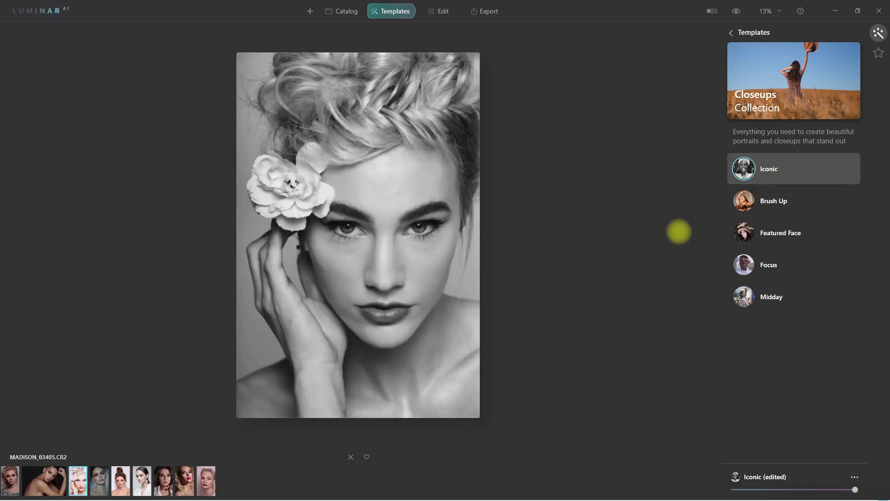
left_click(736, 11)
left_click(796, 204)
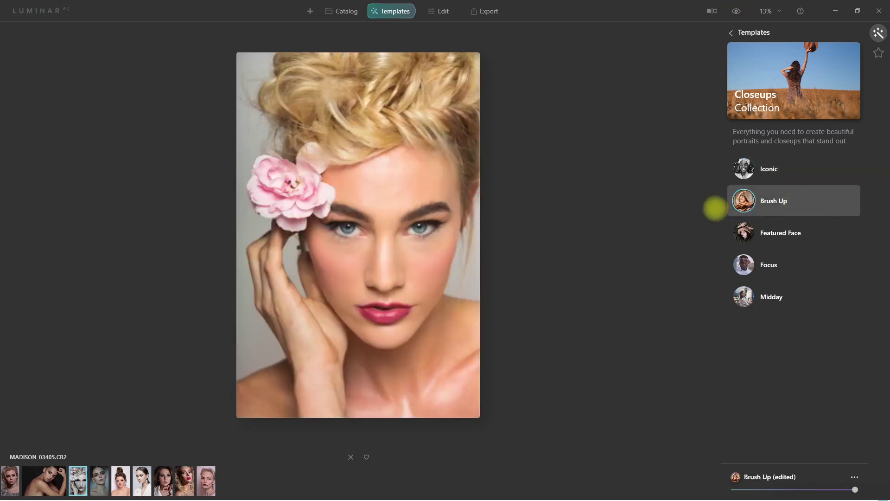
left_click(736, 10)
left_click(814, 232)
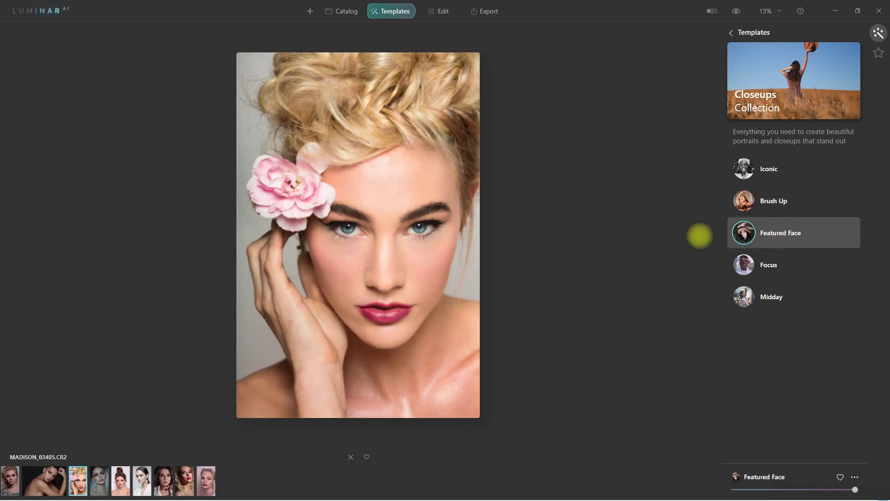
left_click(736, 11)
- Try Focus, then settle on the Midday template and compare it with the original
left_click(794, 267)
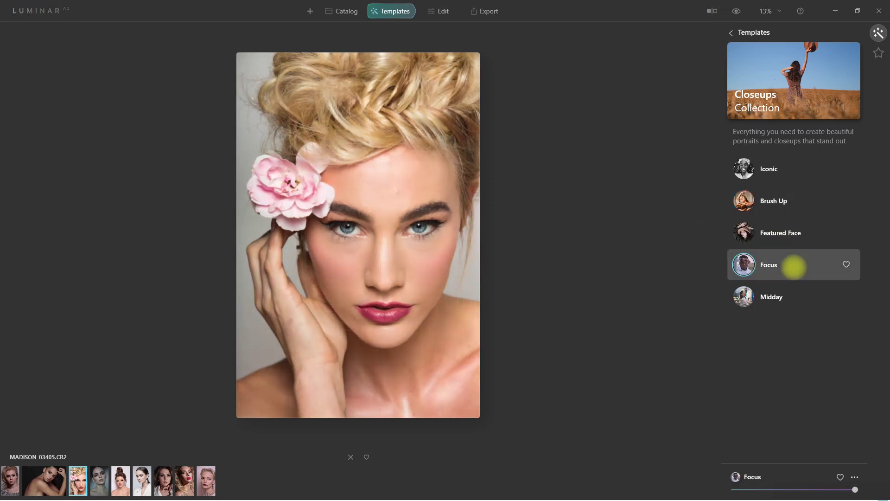
left_click(794, 297)
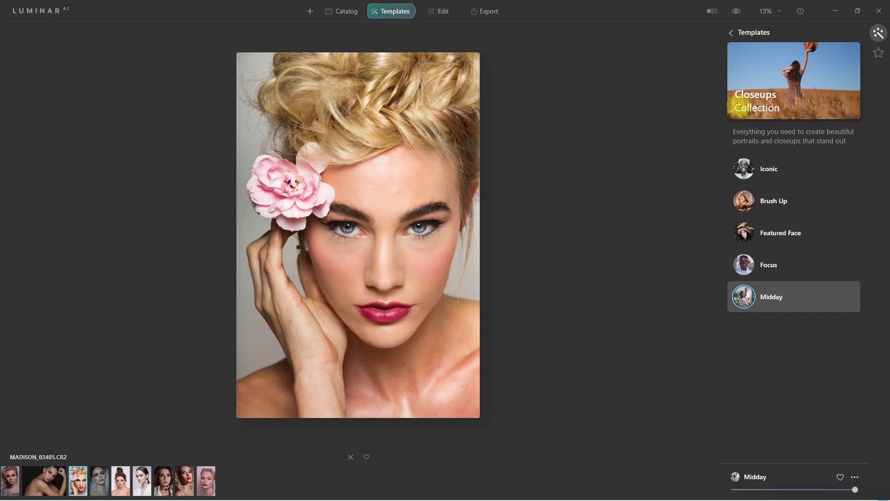
left_click(736, 11)
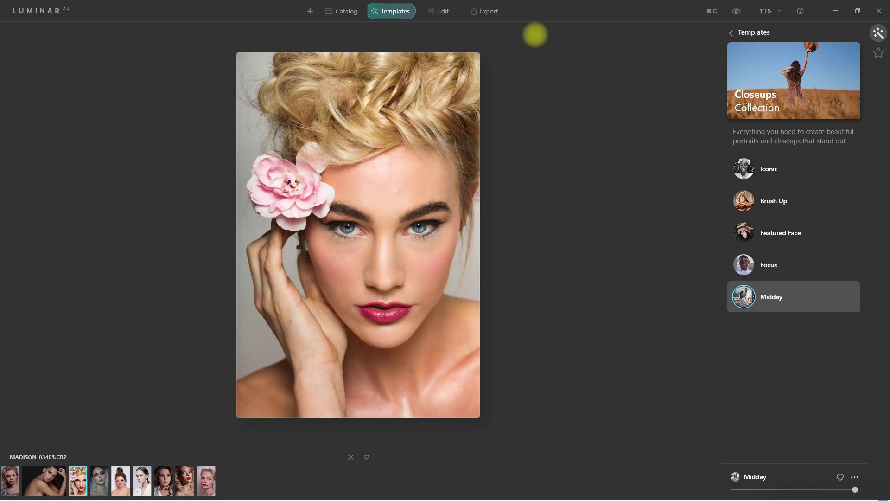
left_click(503, 14)
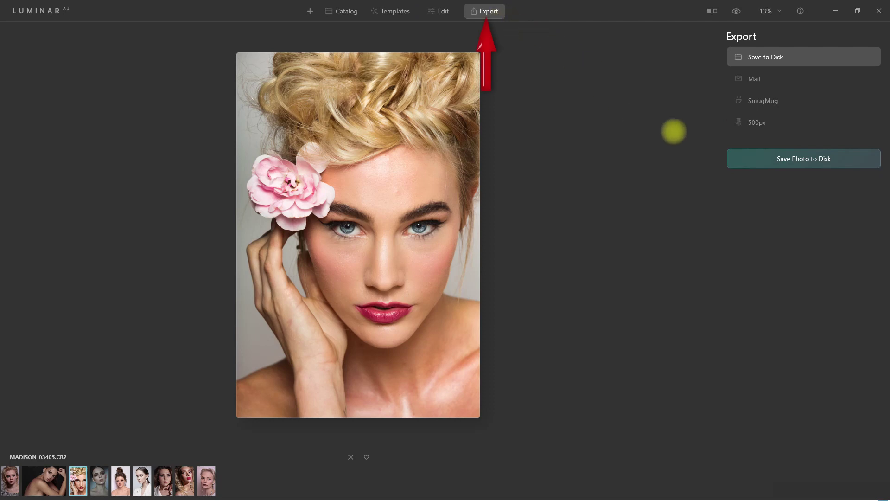
- Review the Save Photo to Disk settings, cancel the export and return to Edit
left_click(842, 159)
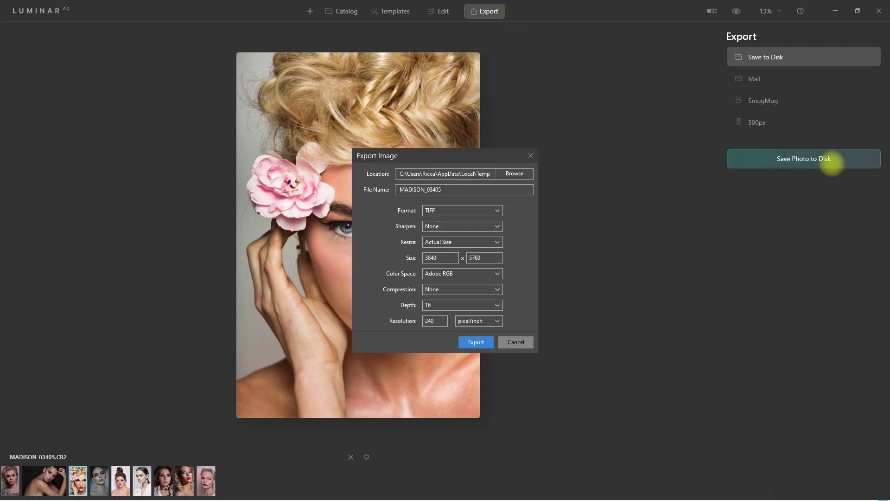
left_click(519, 344)
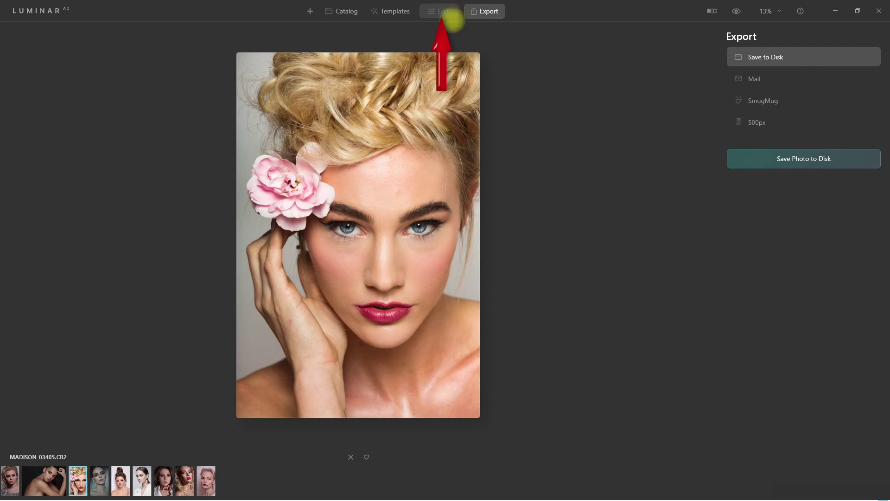
left_click(443, 12)
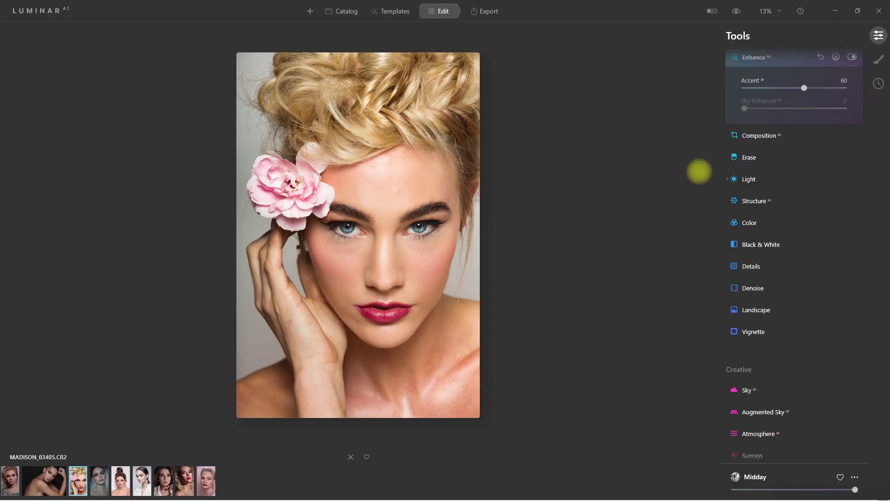
- Expand Skin AI and turn on Skin Defects Removal
scroll(716, 213, "down", 1)
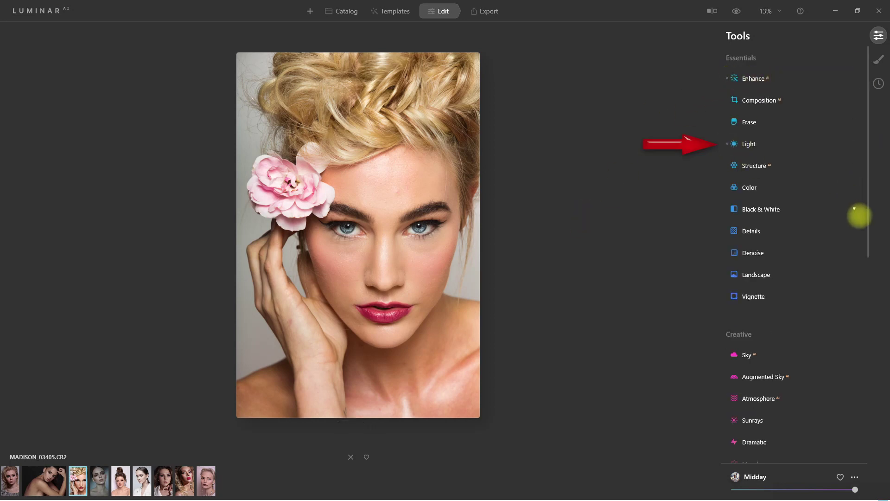
scroll(835, 263, "down", 10)
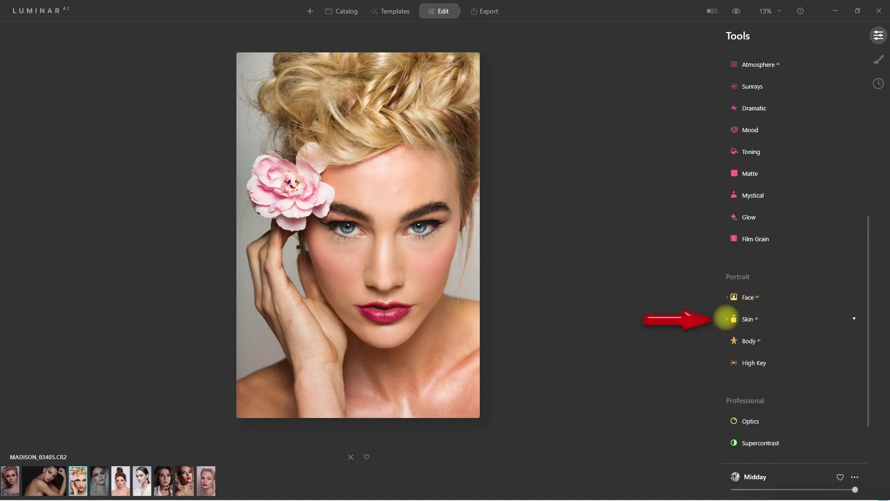
scroll(727, 315, "down", 1)
scroll(742, 242, "up", 11)
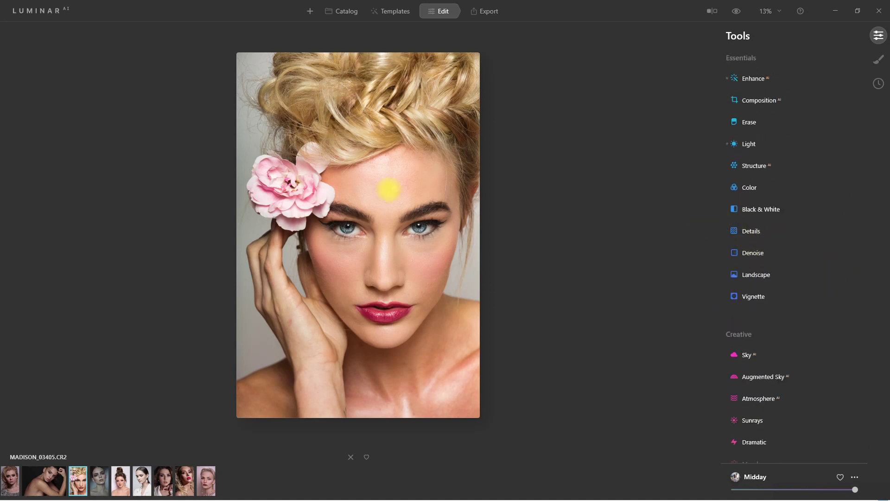
scroll(408, 192, "up", 2)
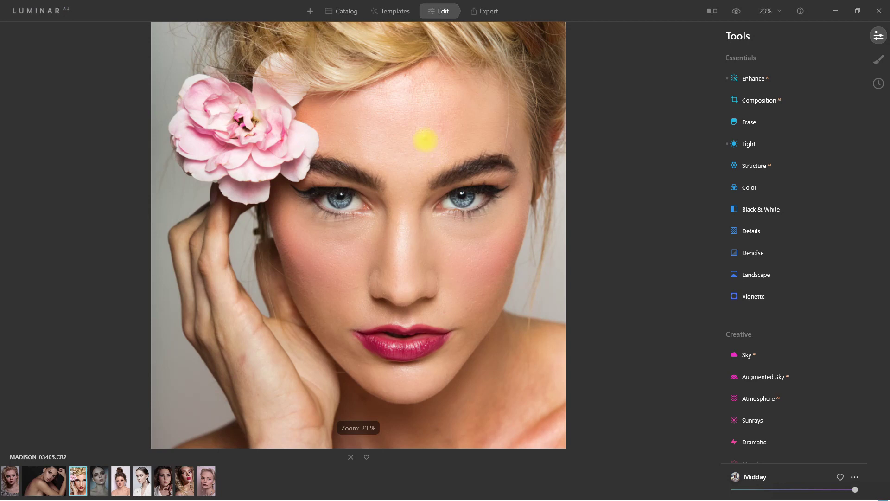
scroll(812, 290, "down", 5)
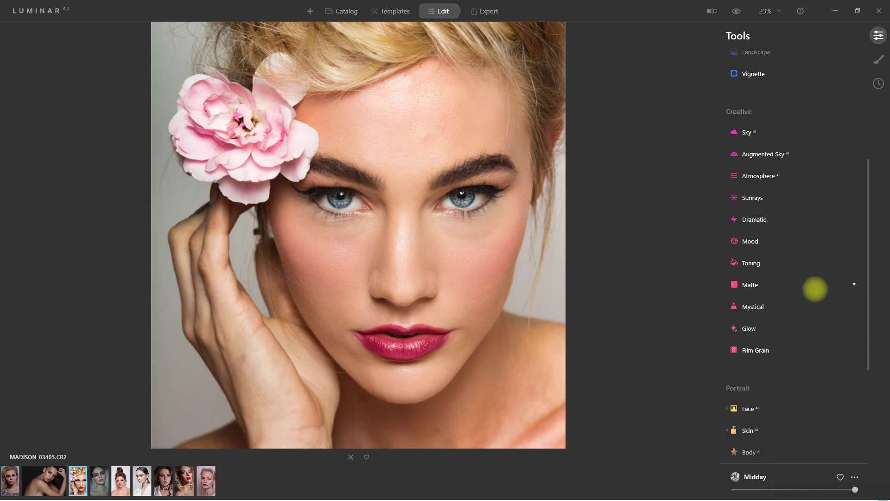
scroll(814, 289, "down", 1)
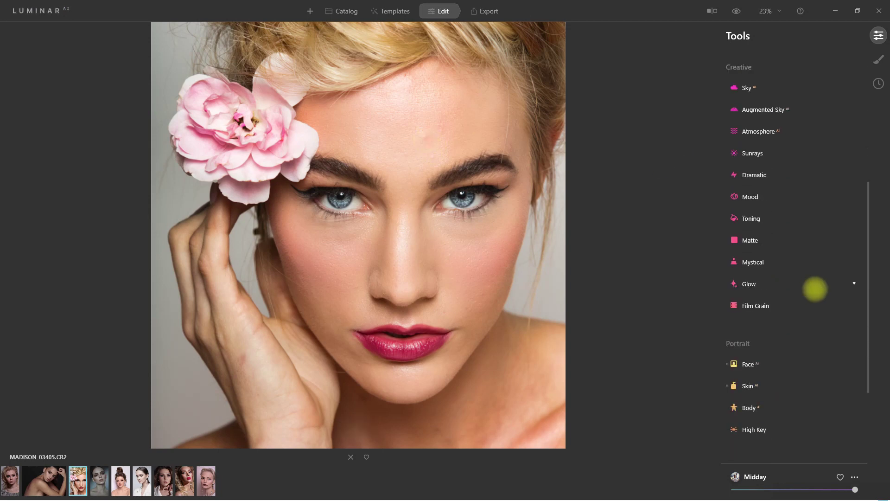
scroll(815, 289, "down", 1)
left_click(765, 358)
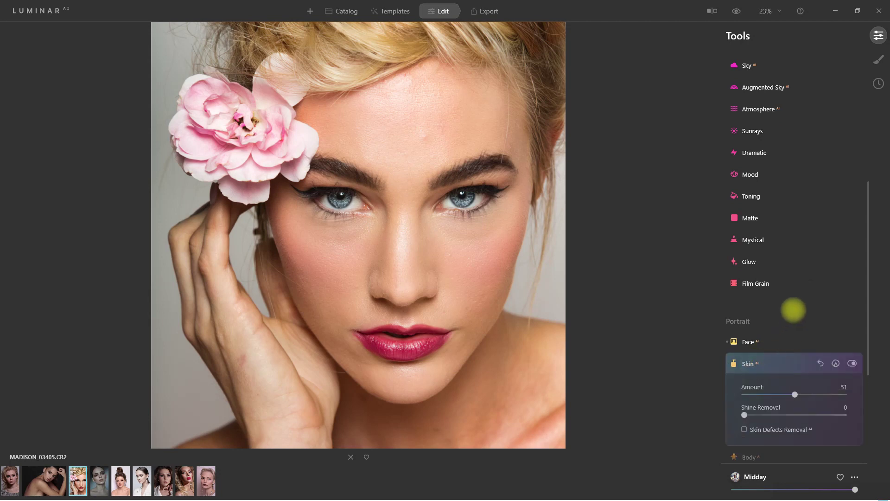
scroll(794, 310, "down", 4)
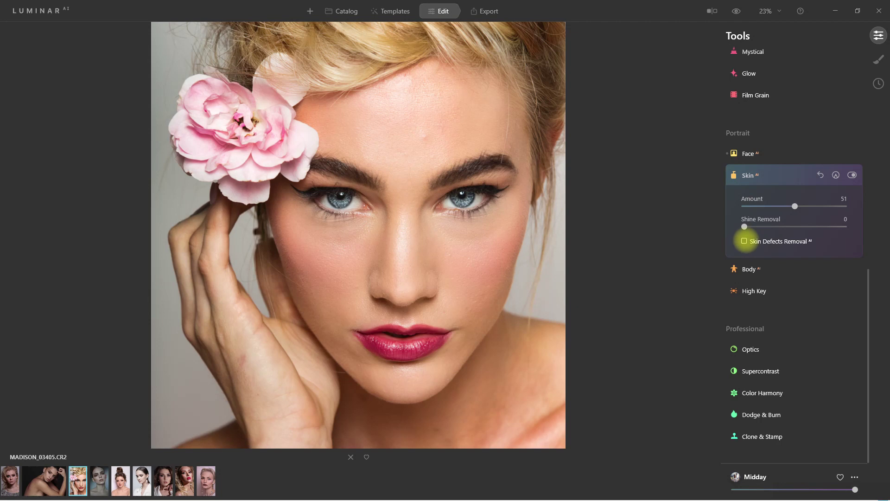
left_click(745, 240)
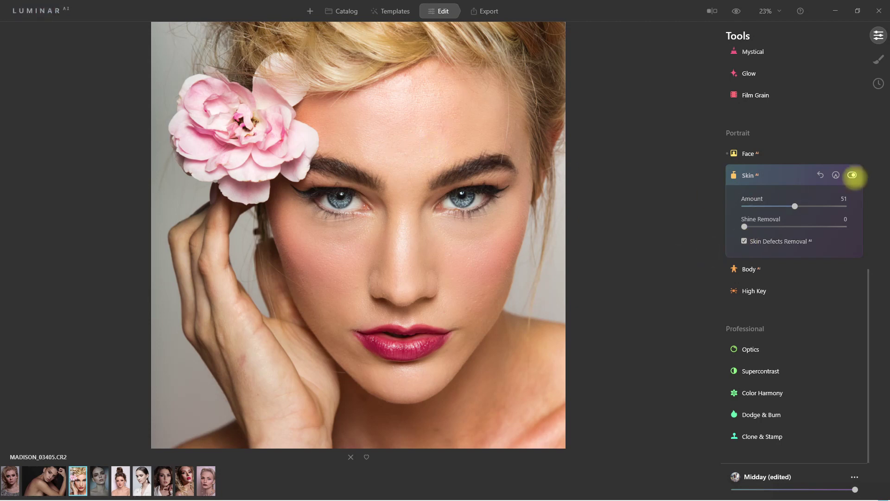
- Compare Skin AI off and on, then raise Shine Removal to 31
left_click(852, 175)
scroll(437, 146, "up", 3)
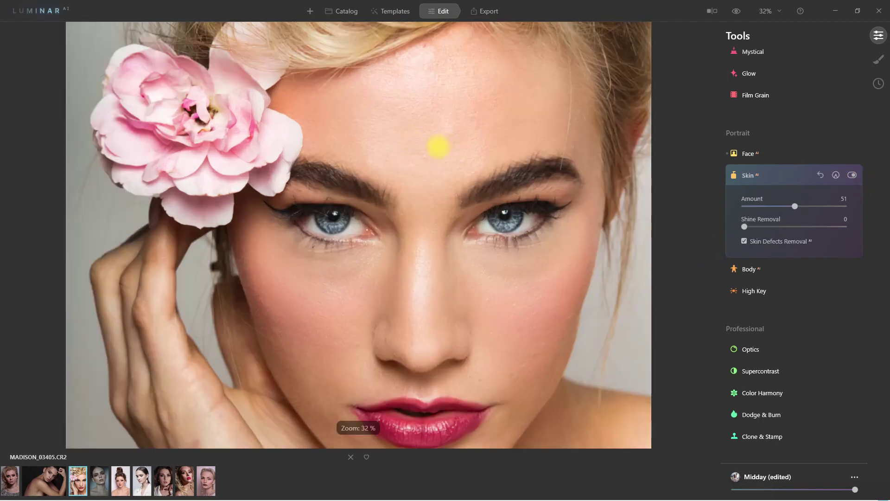
left_click(852, 175)
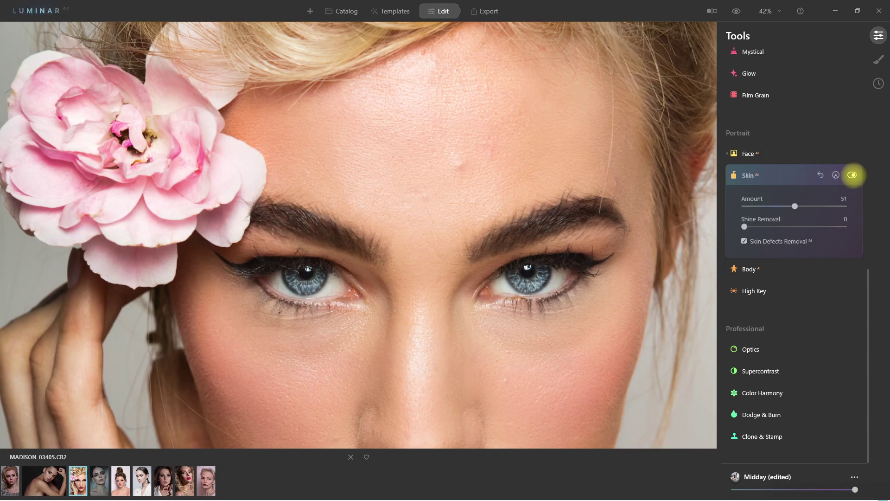
scroll(622, 252, "down", 5)
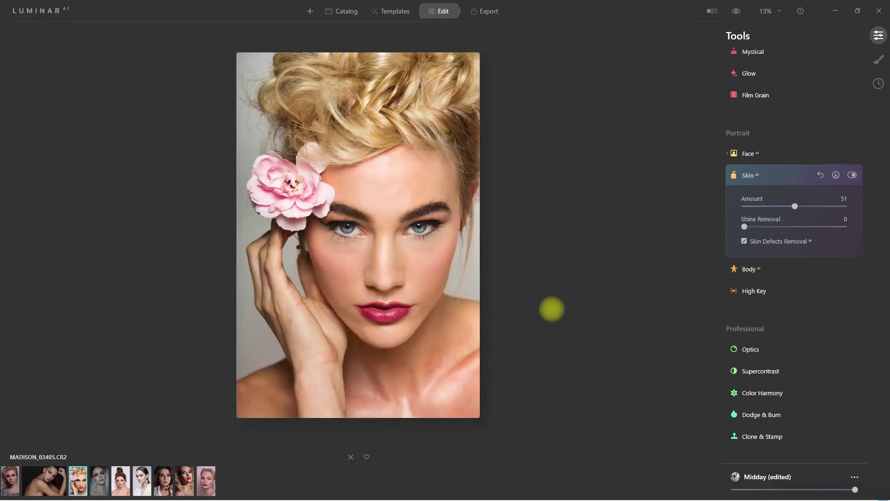
left_click_drag(744, 226, 765, 226)
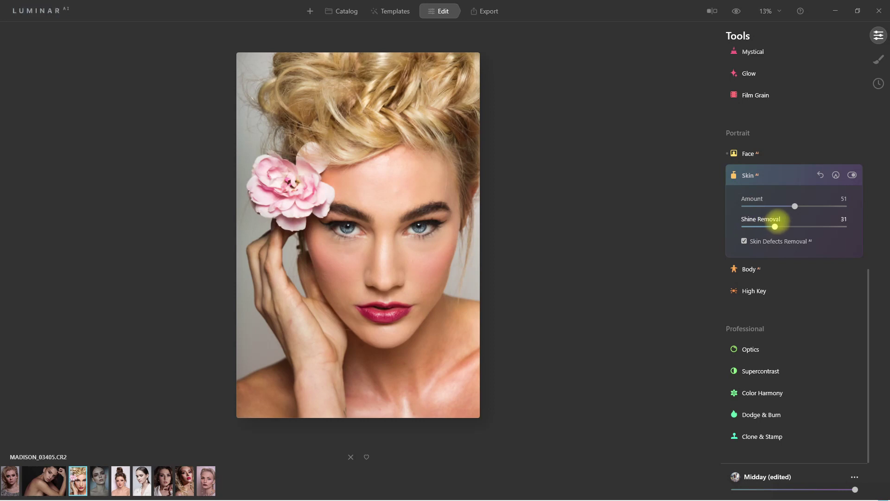
- Frame the face and toggle between the original and the skin-retouched portrait
left_click(736, 11)
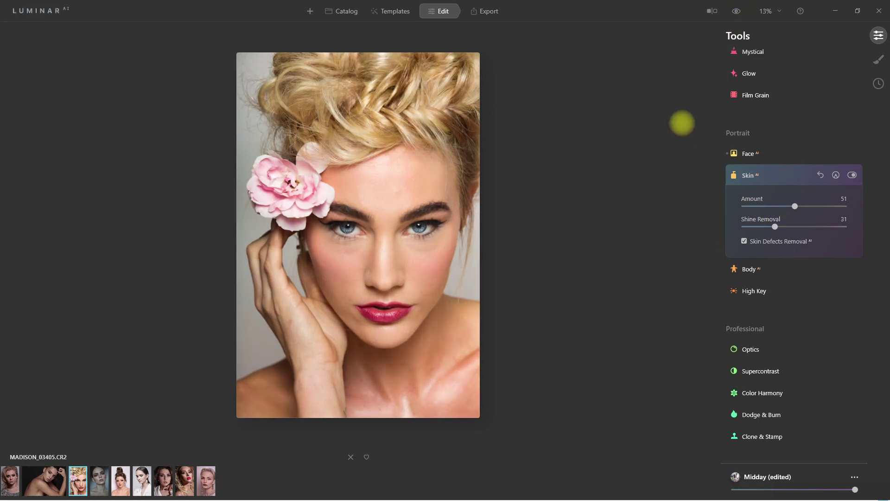
left_click(736, 12)
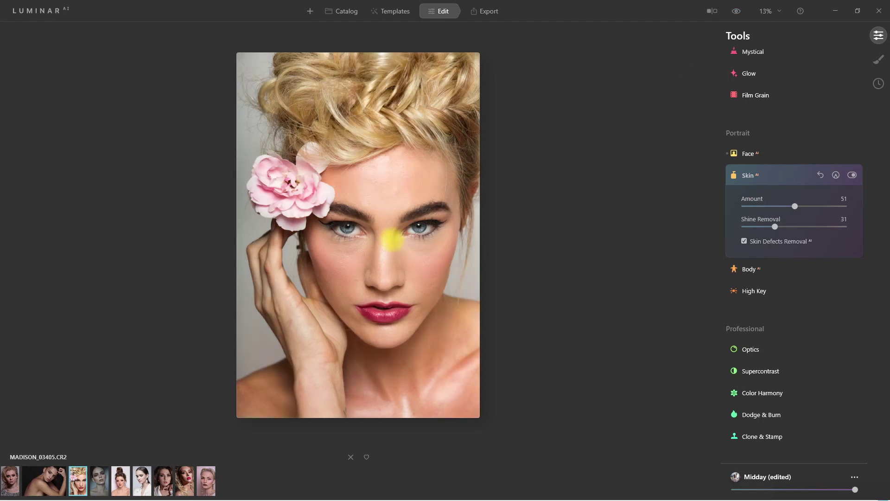
scroll(457, 246, "up", 3)
left_click_drag(500, 252, 500, 285)
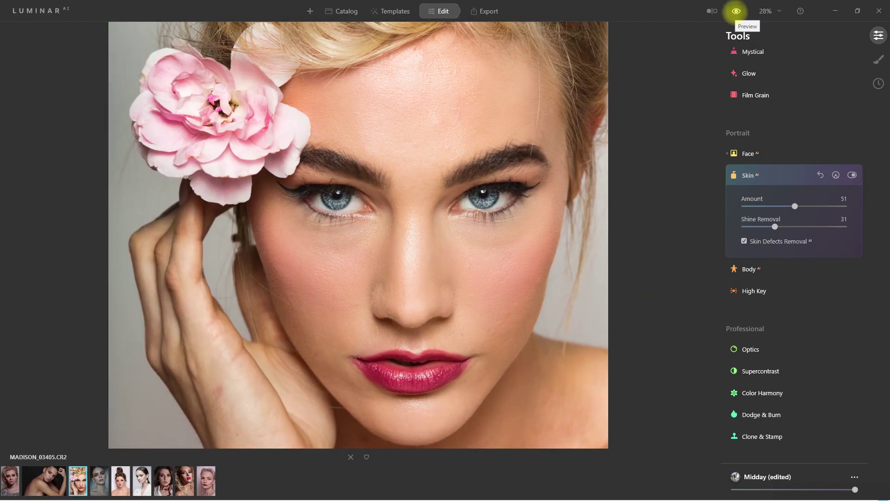
left_click(736, 11)
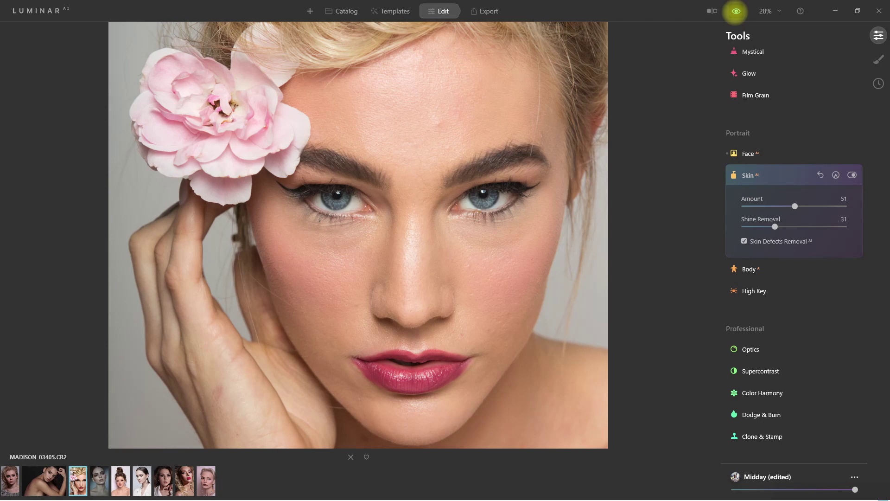
left_click(736, 11)
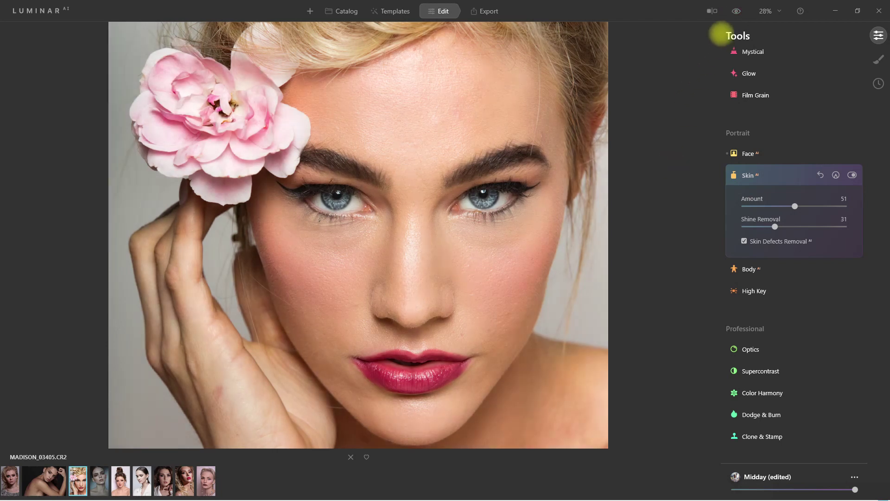
left_click(736, 11)
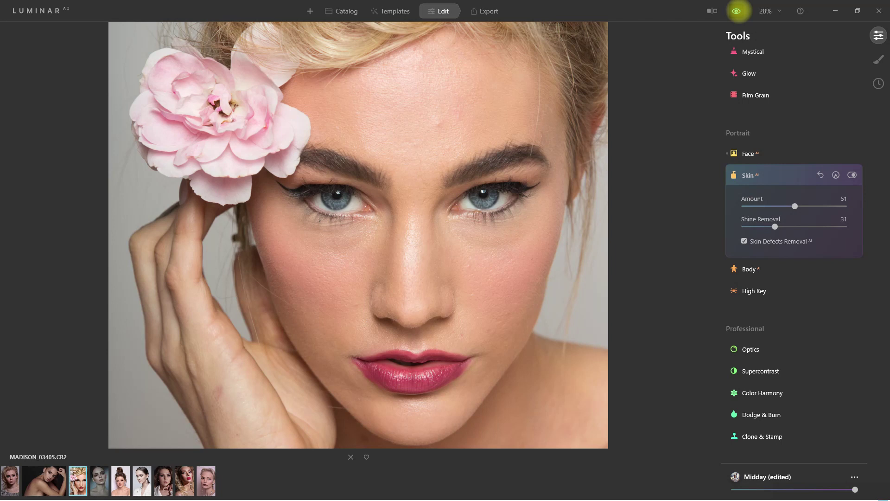
left_click(736, 11)
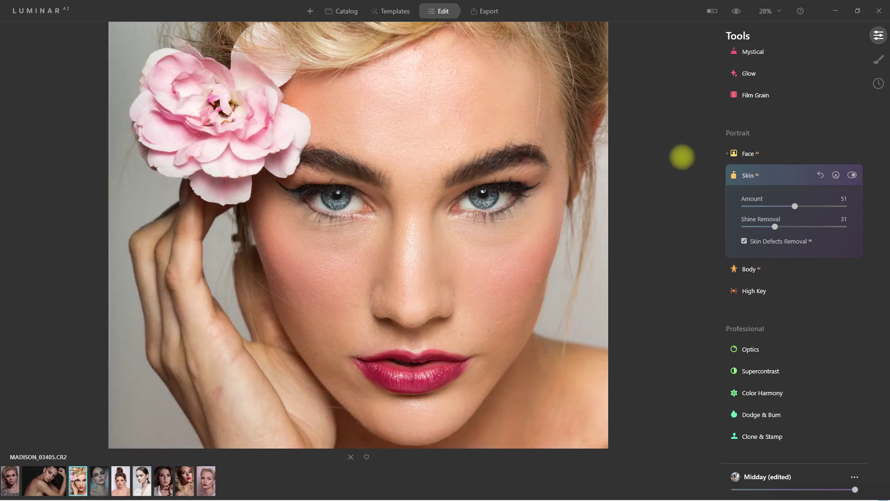
scroll(659, 232, "up", 5)
scroll(668, 230, "up", 1)
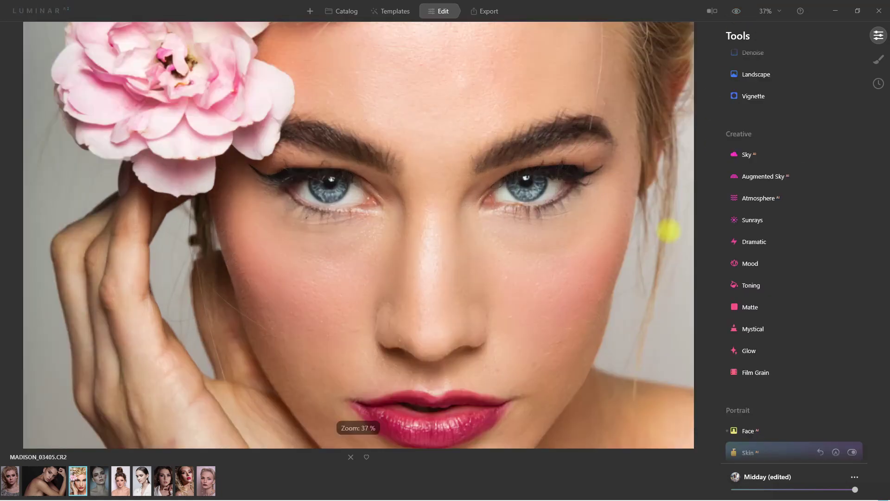
scroll(668, 231, "down", 1)
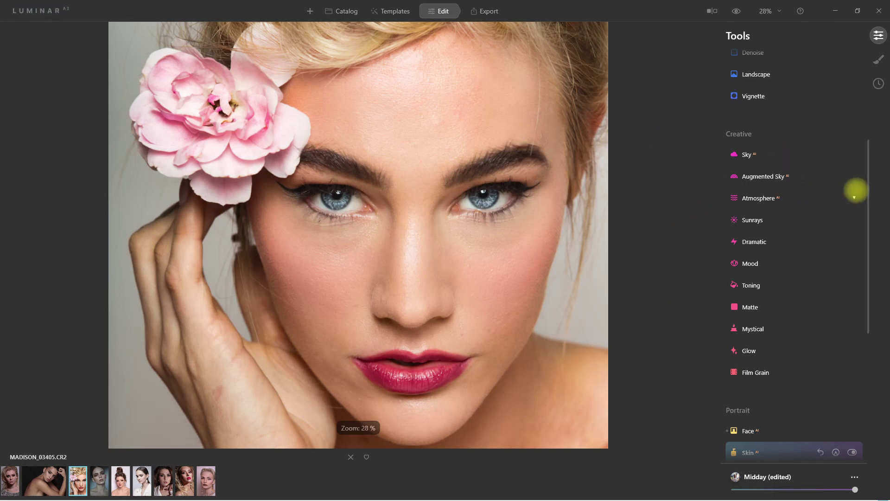
scroll(858, 175, "up", 3)
- Erase the forehead blemish with the Erase tool and check it against the original
scroll(858, 175, "up", 2)
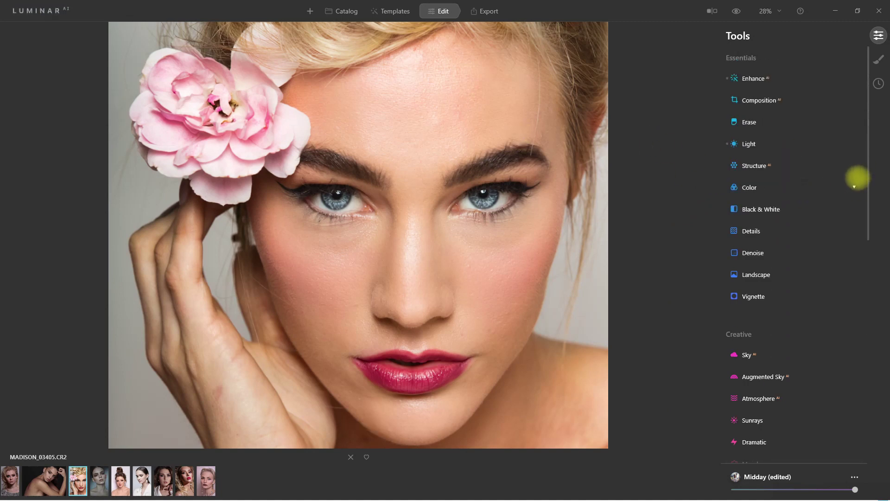
left_click(750, 121)
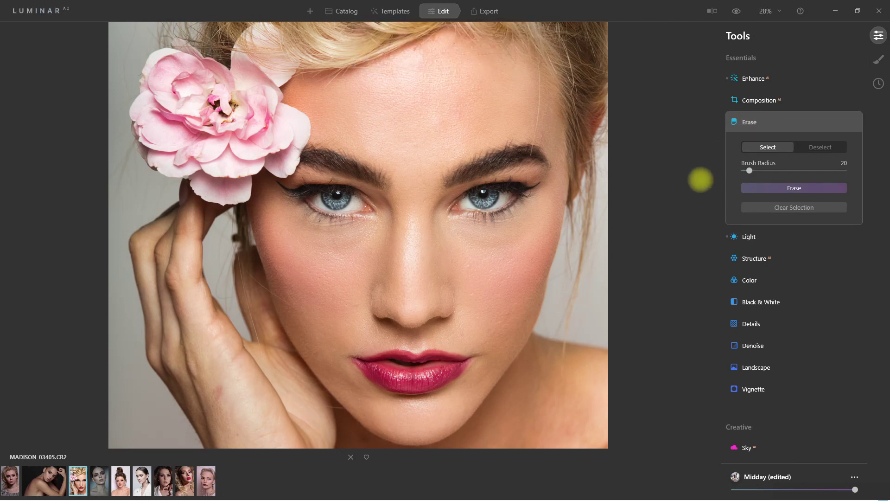
scroll(454, 105, "up", 3)
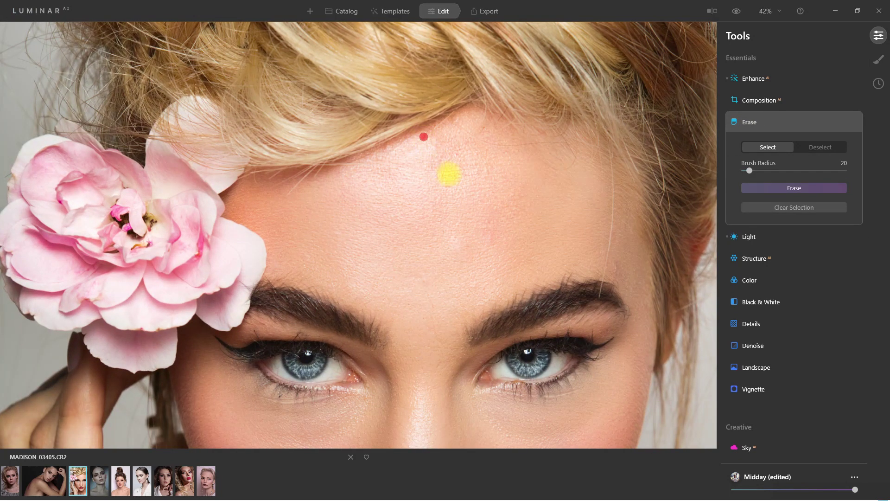
left_click(812, 187)
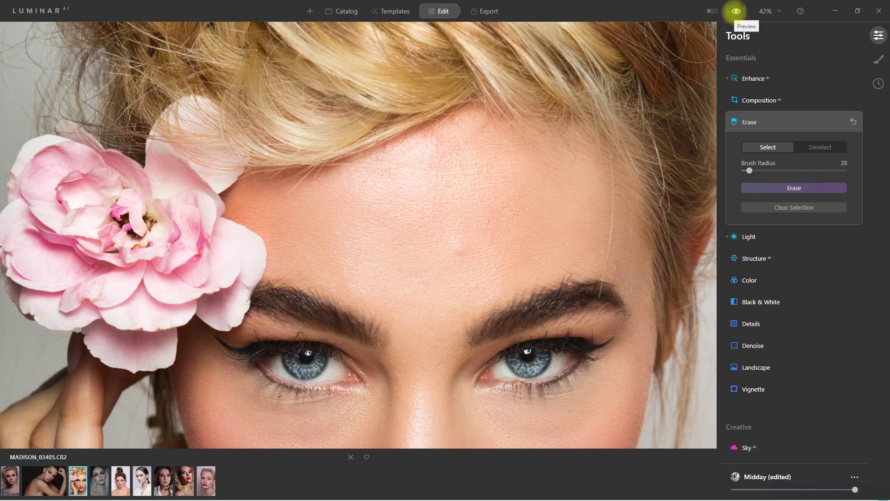
left_click(736, 11)
- Mark five blemishes on the cheeks, chin and lower face and erase them
scroll(501, 183, "down", 3)
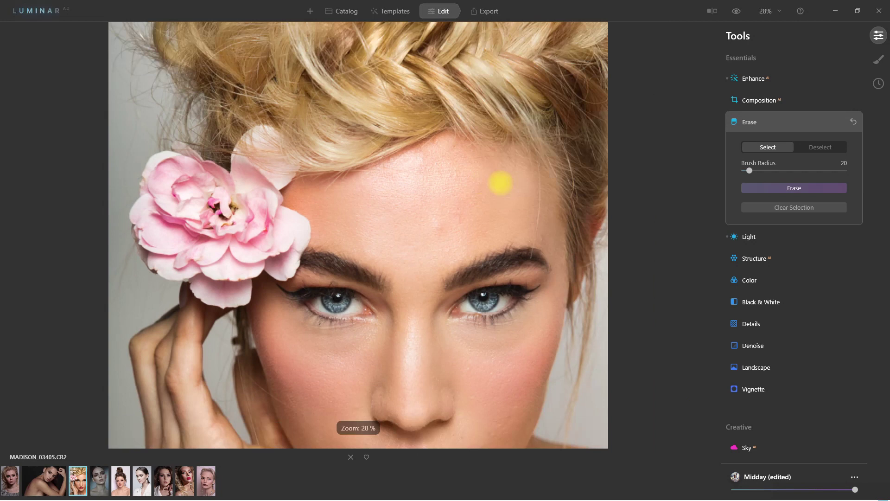
scroll(500, 182, "down", 3)
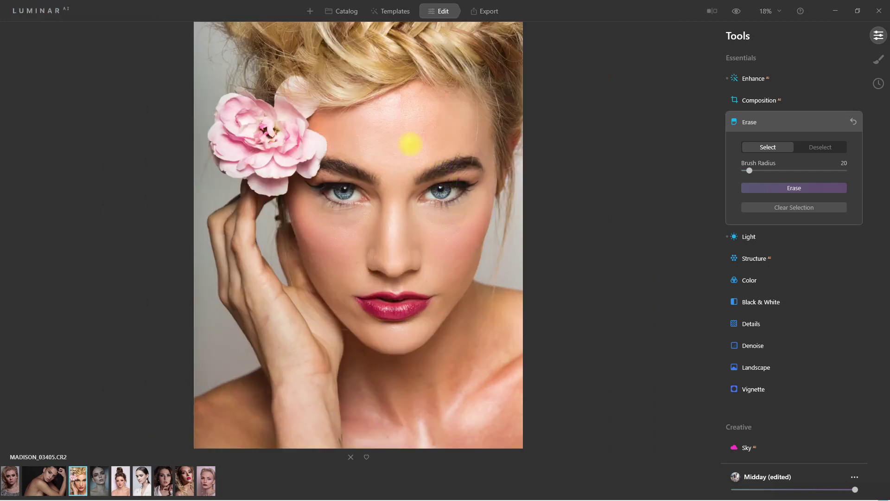
scroll(410, 144, "up", 3)
scroll(467, 139, "down", 2)
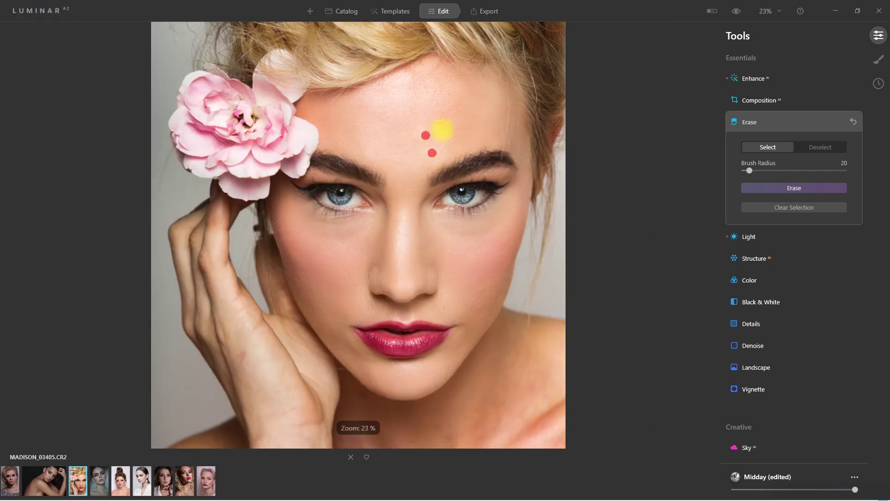
scroll(459, 252, "up", 2)
left_click(489, 251)
left_click(480, 329)
left_click(512, 325)
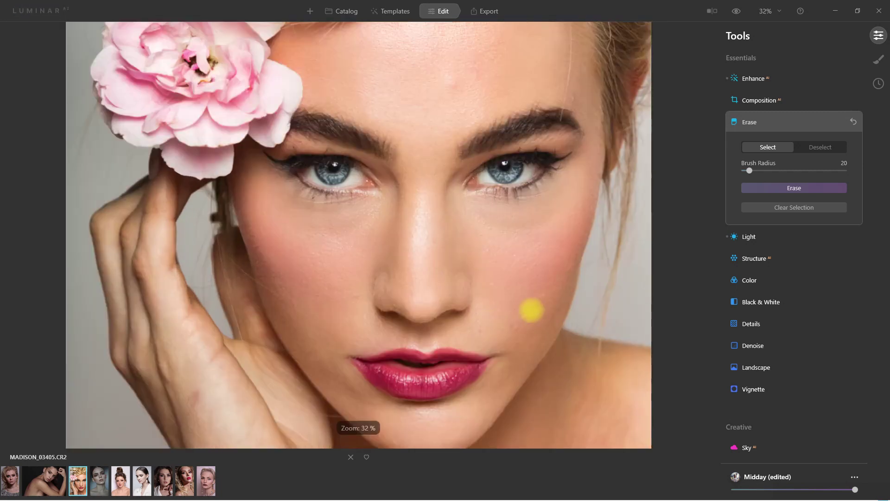
left_click(534, 307)
left_click(357, 298)
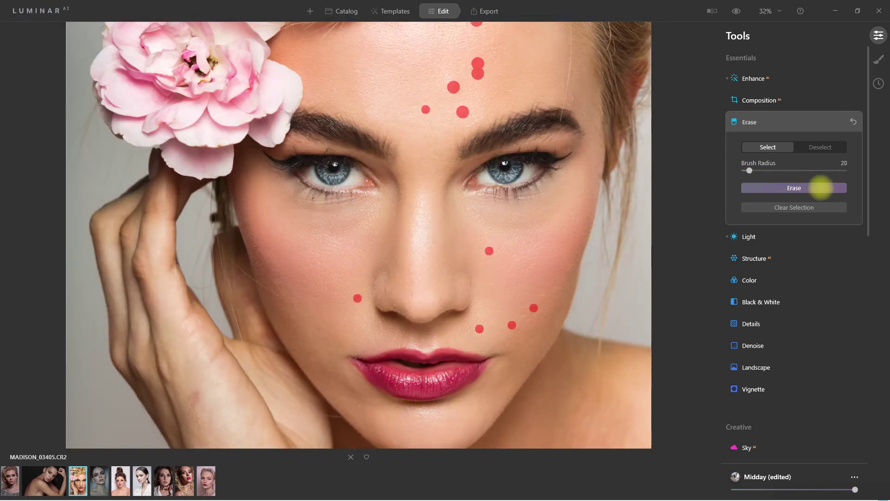
left_click(817, 188)
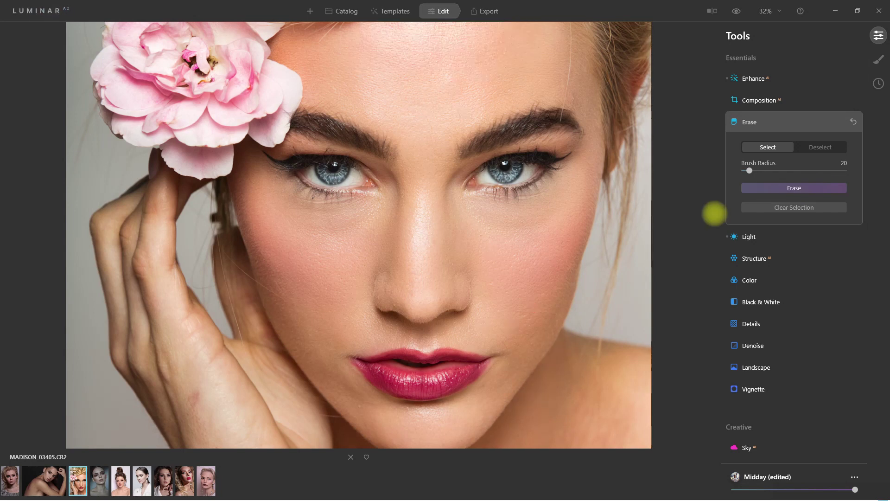
- Zoom out and compare the blemish-free portrait with the original
key("ctrl+minus")
left_click(736, 11)
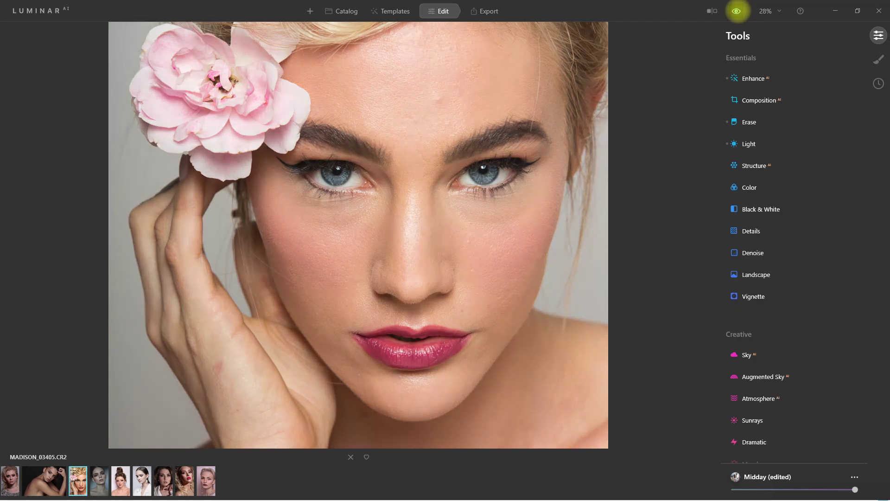
key("ctrl+minus")
key("ctrl+minus")
left_click(737, 11)
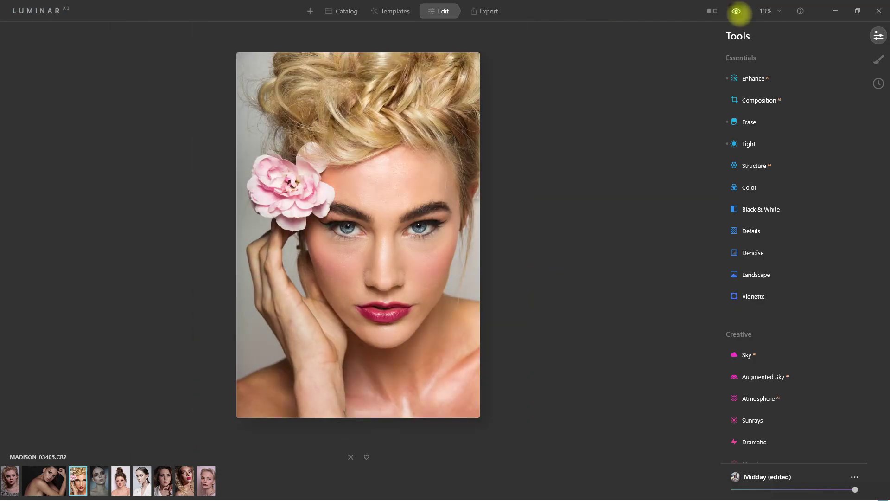
left_click(737, 11)
left_click(736, 11)
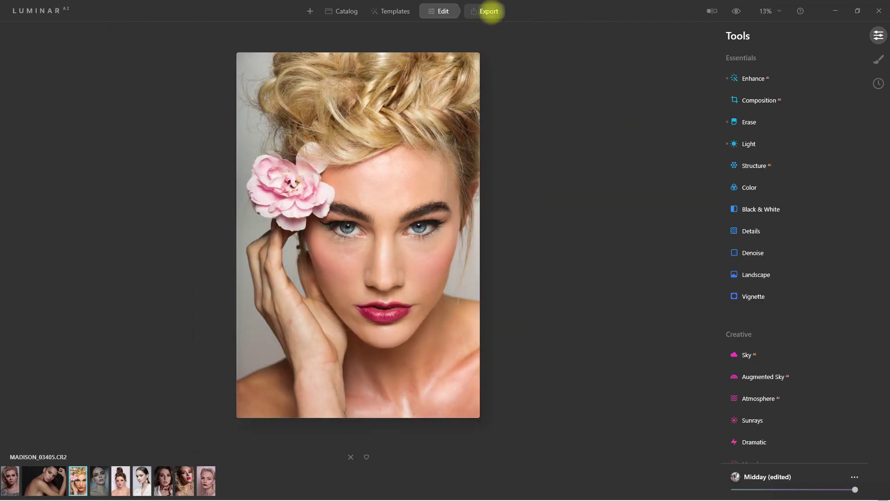
- In Save Photo to Disk, set the format to JPEG with sharpening None
left_click(487, 10)
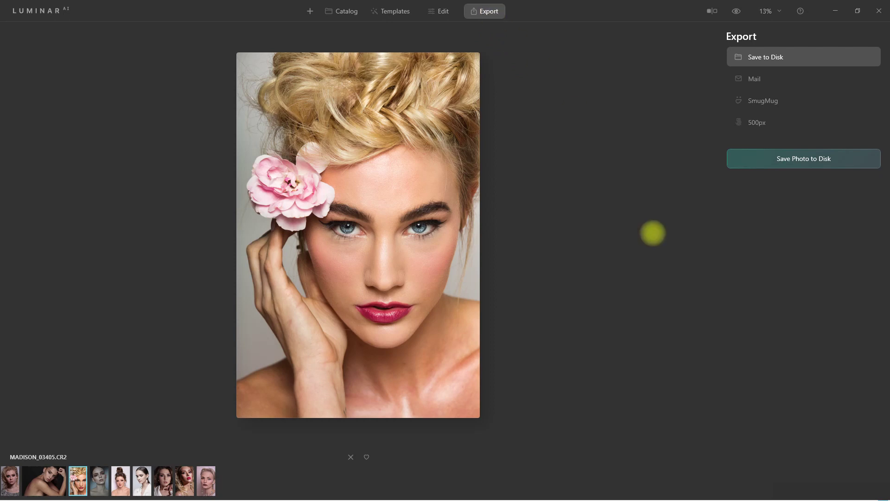
left_click(806, 163)
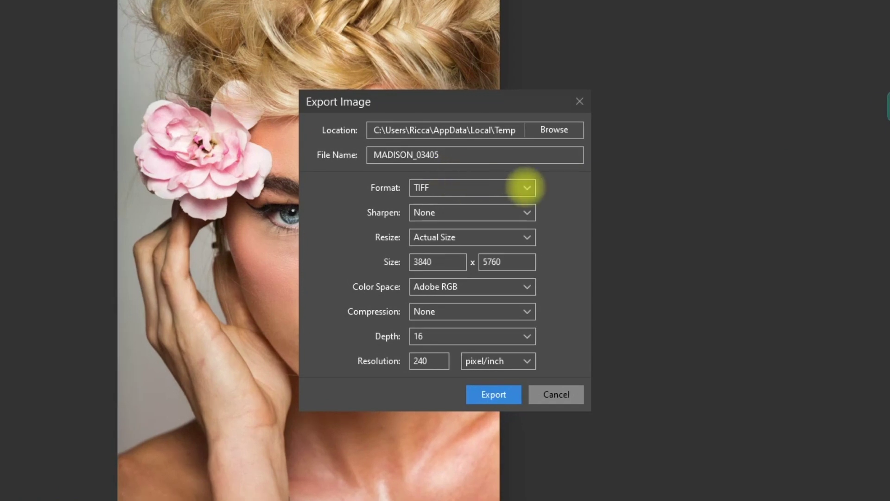
left_click(524, 185)
left_click(502, 203)
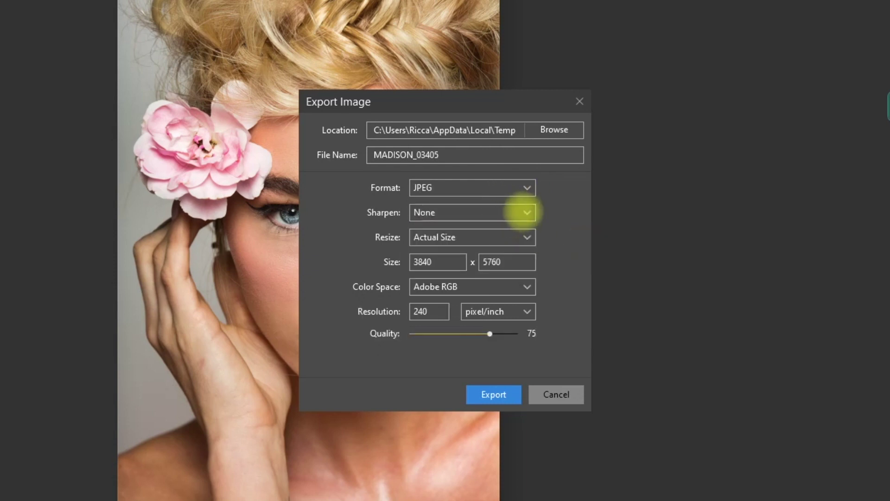
left_click(521, 212)
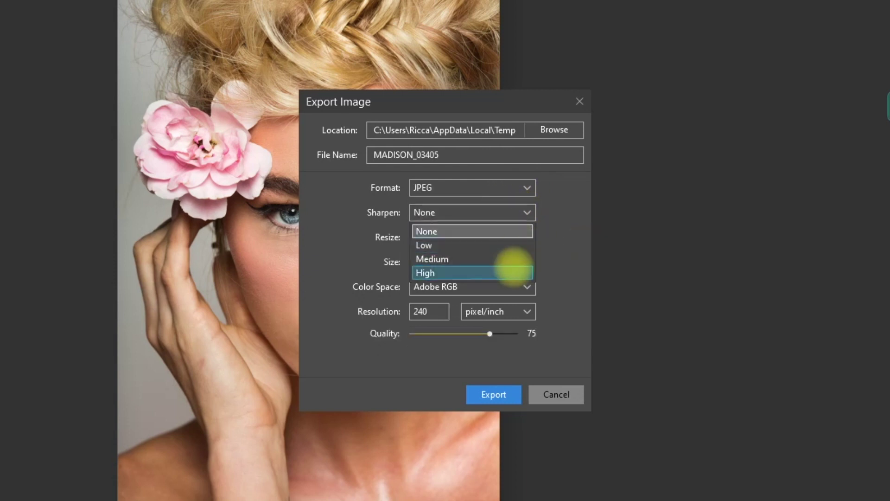
left_click(525, 237)
- Resize by Long Edge to 2048, set quality 100 and export
left_click(457, 268)
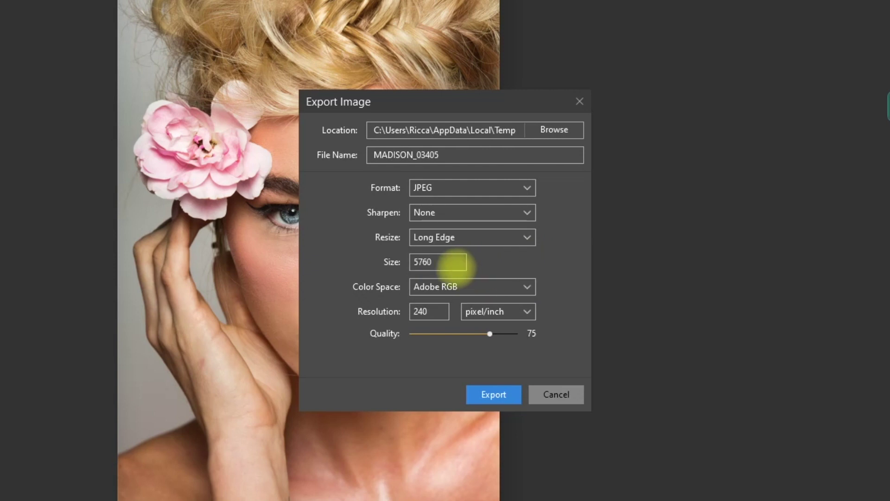
double_click(445, 262)
type("2048")
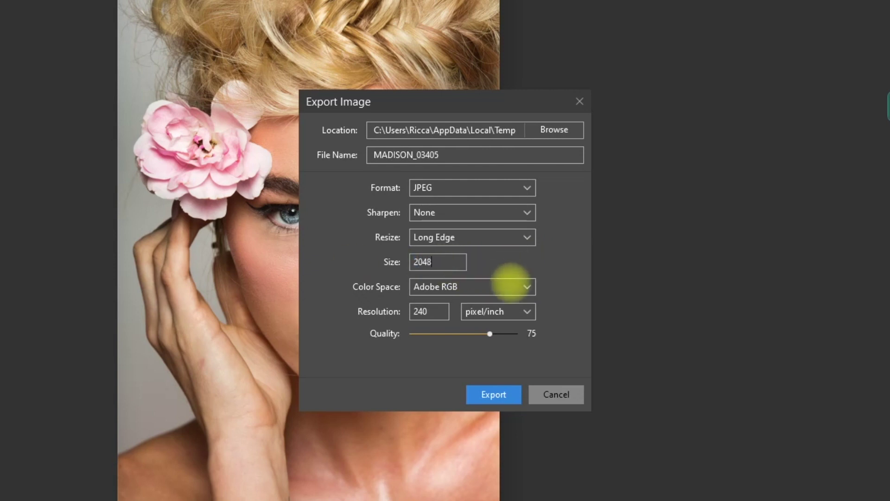
left_click_drag(489, 333, 554, 335)
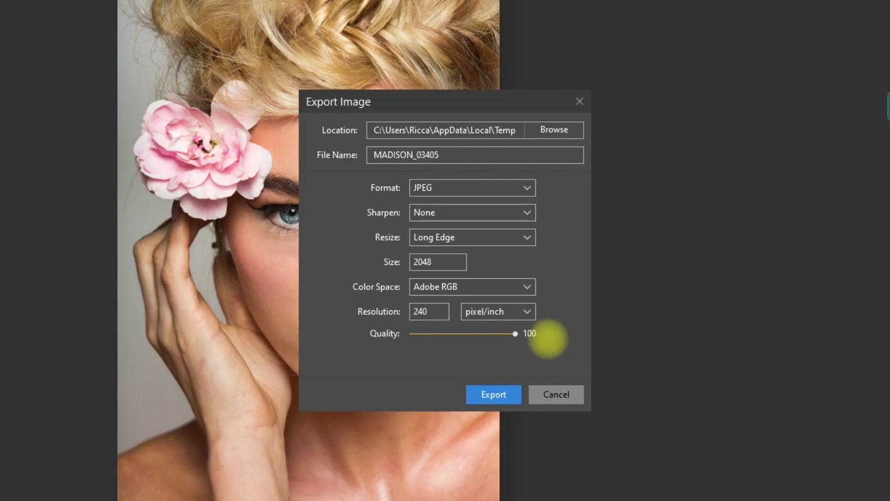
left_click(494, 394)
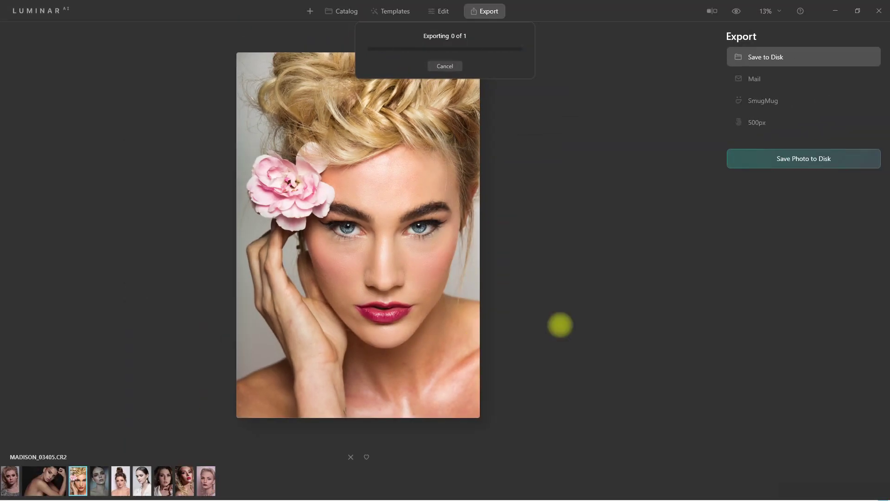
- Re-export as JPEG with sharpening None, Long Edge resize and quality 100
left_click(809, 159)
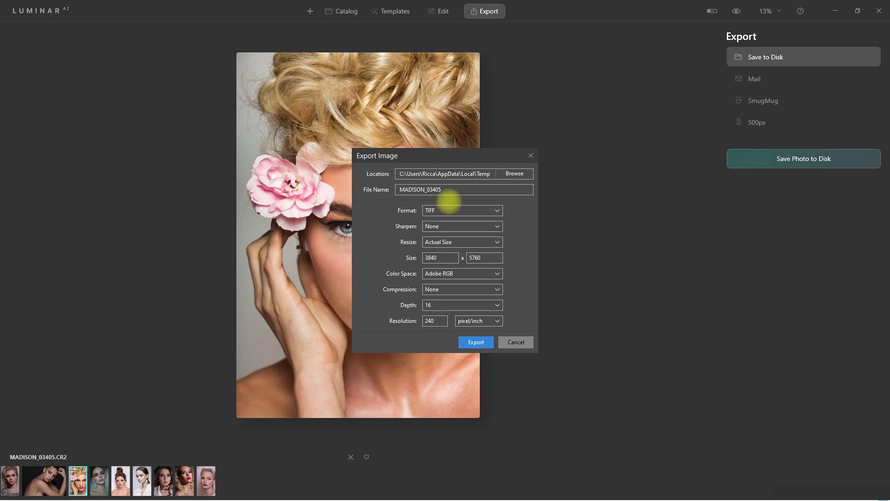
left_click(494, 209)
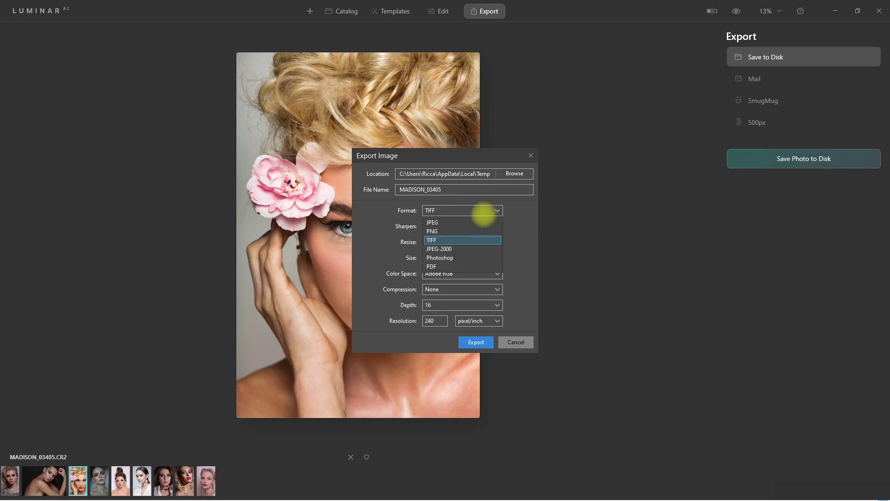
left_click(484, 218)
left_click(492, 225)
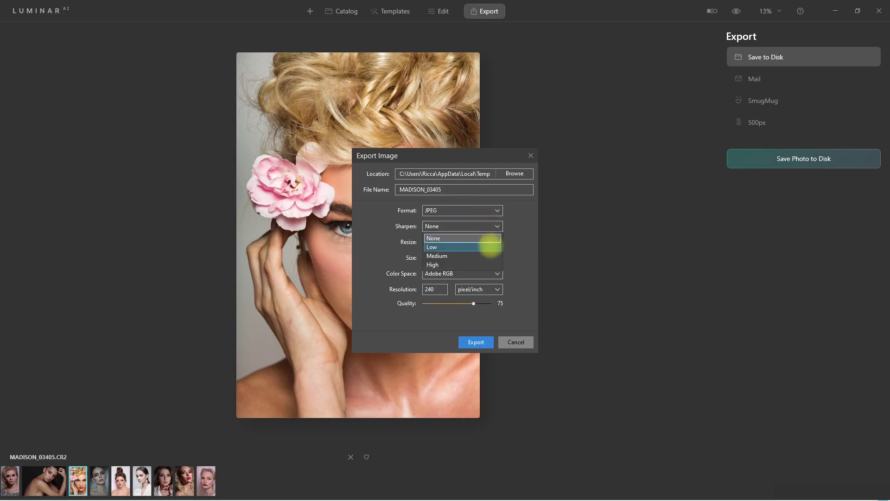
left_click(493, 241)
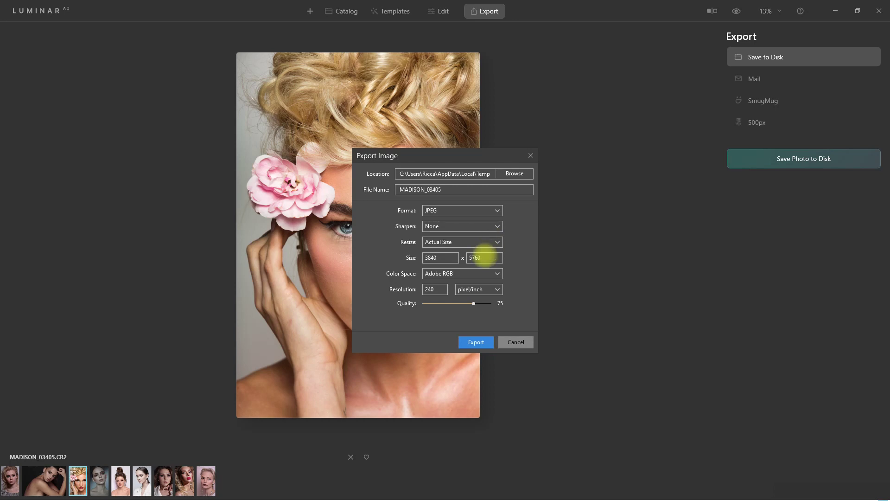
left_click(497, 241)
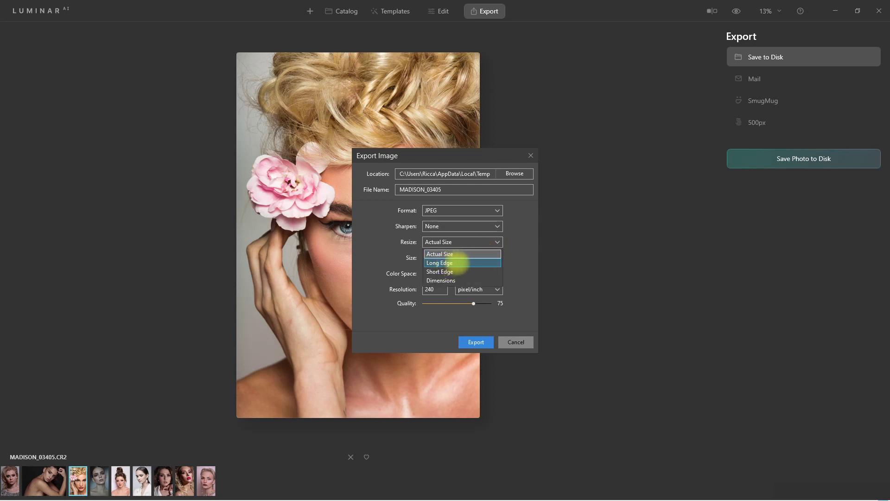
left_click(457, 254)
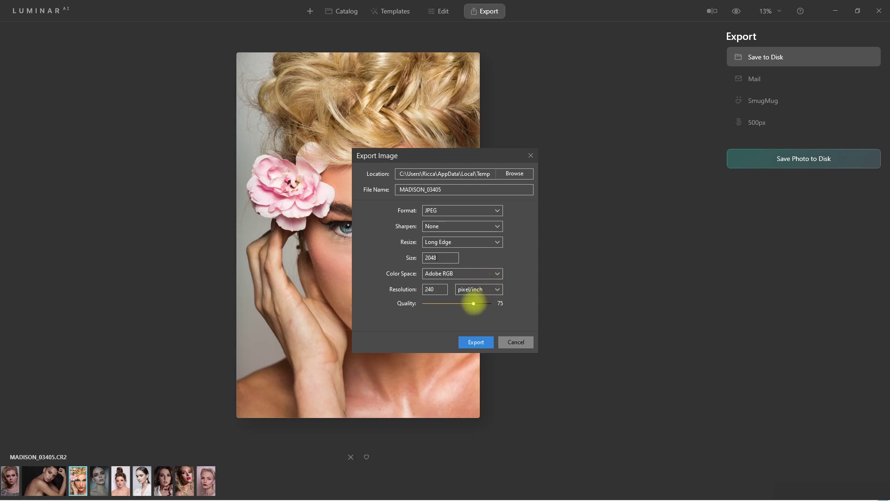
left_click_drag(473, 303, 503, 303)
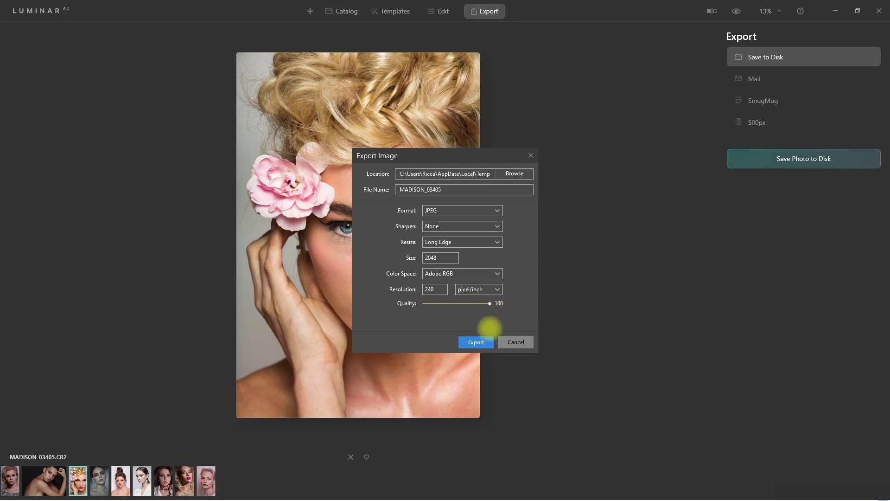
left_click(476, 342)
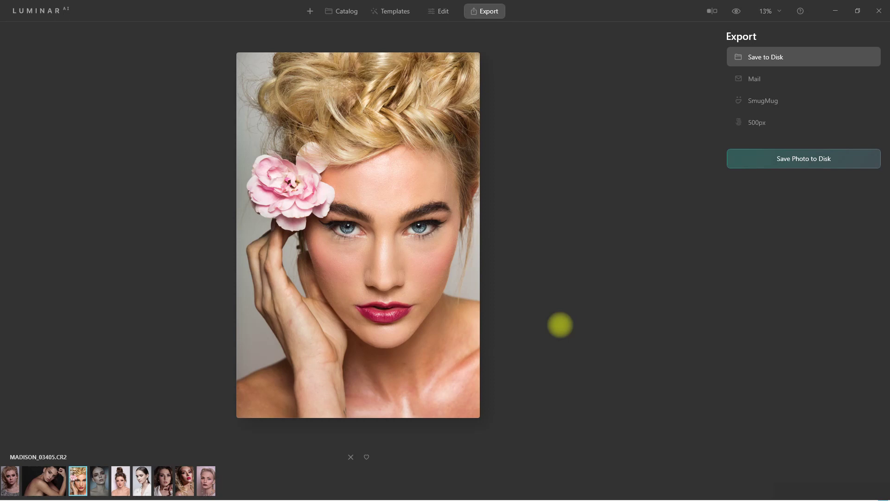
- Zoom in and pan over the lips, chin and forehead, then zoom out and go back to the Catalog
scroll(411, 341, "up", 5)
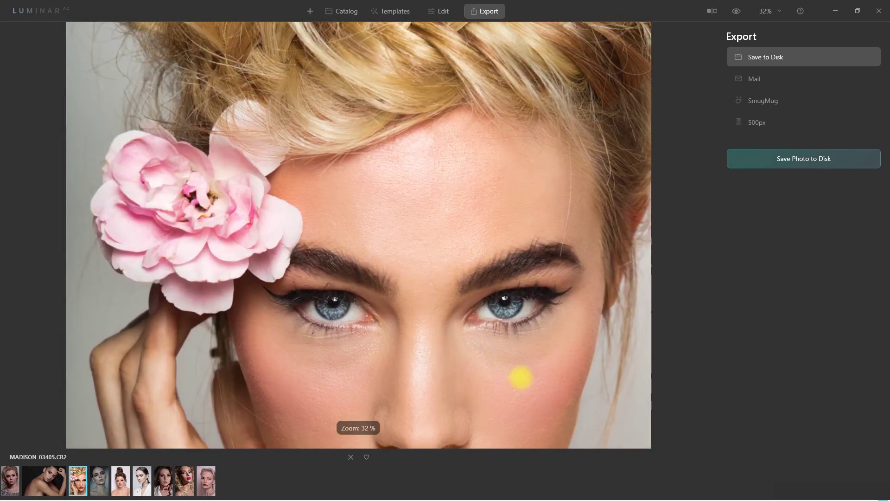
left_click_drag(522, 425, 519, 288)
left_click_drag(514, 421, 518, 326)
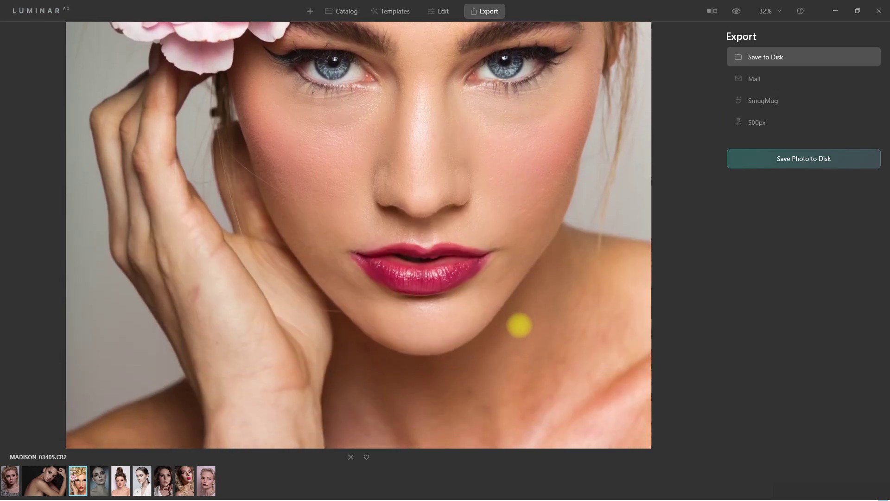
left_click_drag(520, 177, 520, 239)
left_click_drag(511, 135, 502, 267)
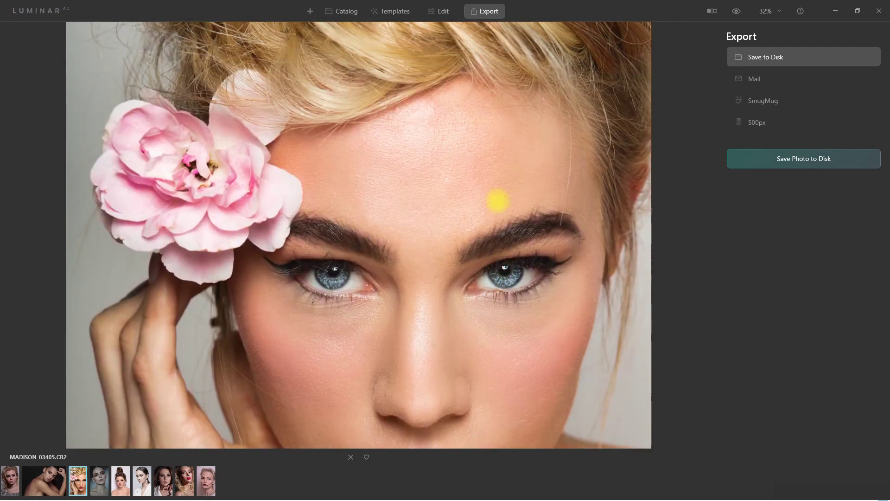
scroll(498, 200, "down", 5)
key("ctrl+3")
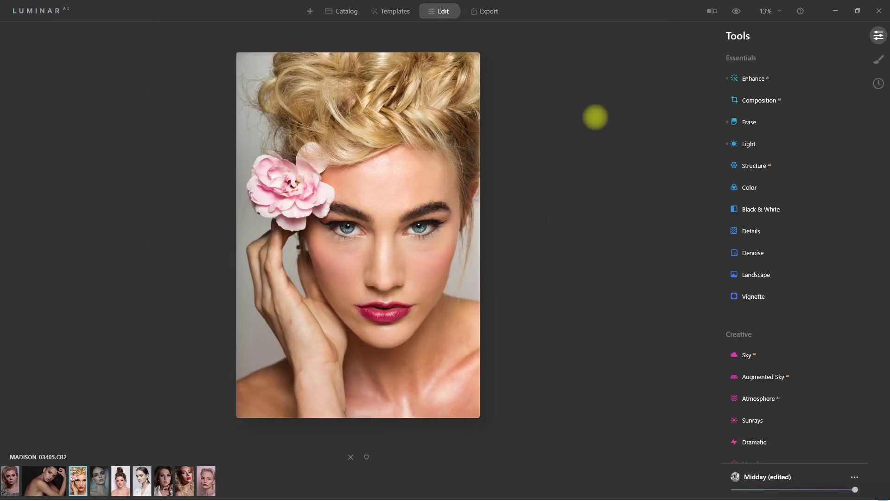
key("ctrl+1")
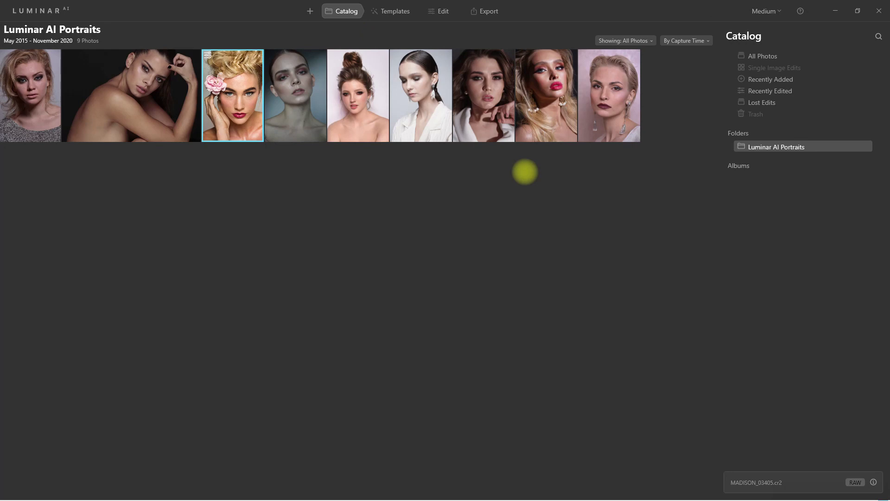
- Select the dark-haired portrait and try the Closeups templates Iconic, Brush Up, Featured Face, Focus, ending on Midday
left_click(489, 109)
left_click(398, 13)
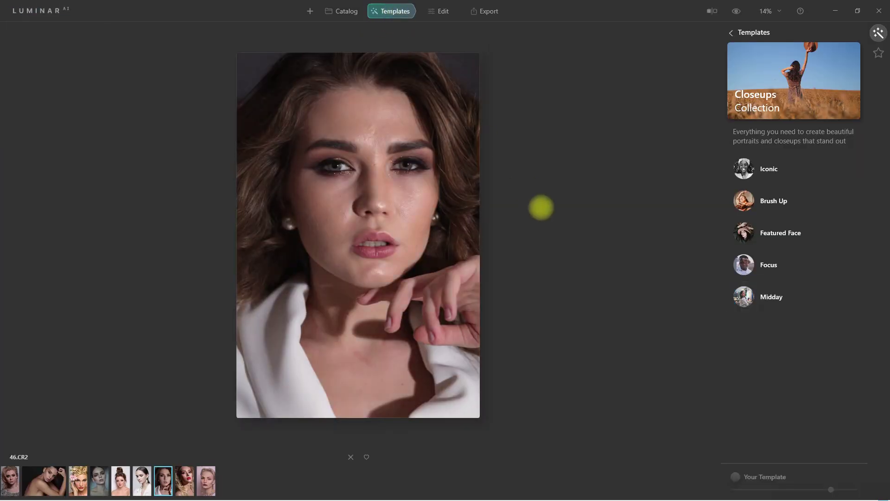
left_click(760, 170)
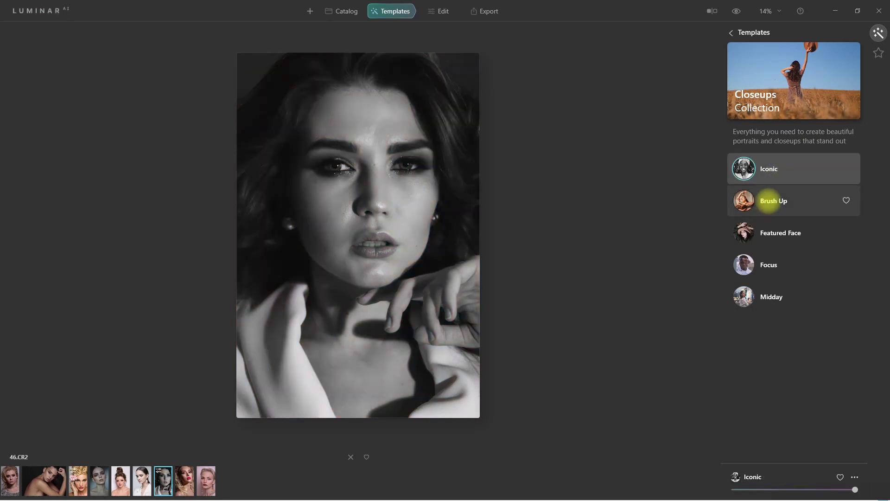
left_click(750, 200)
key("Down")
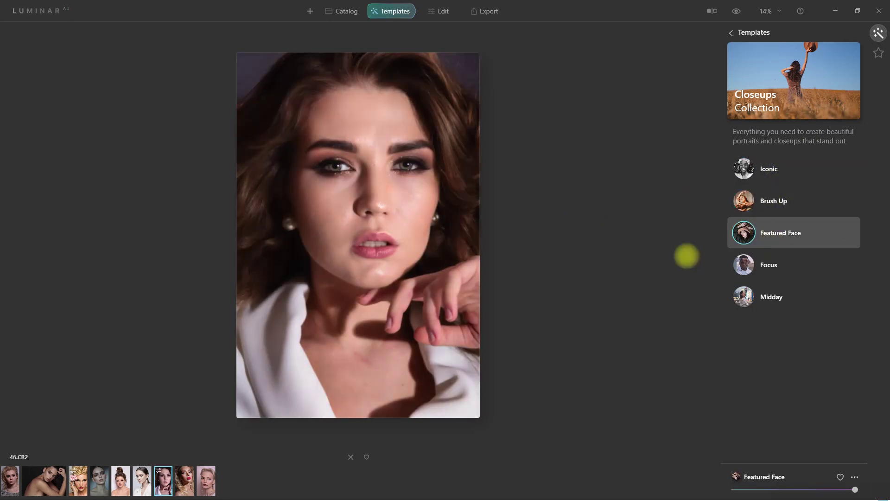
key("Down")
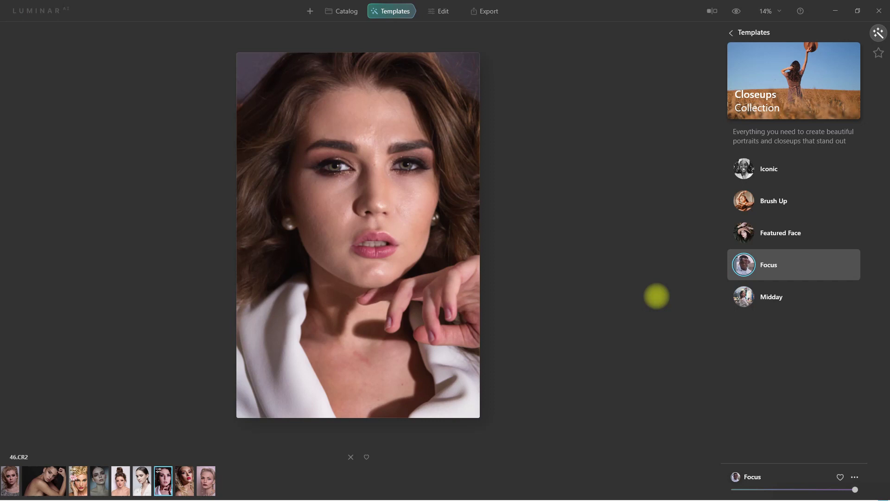
key("Down")
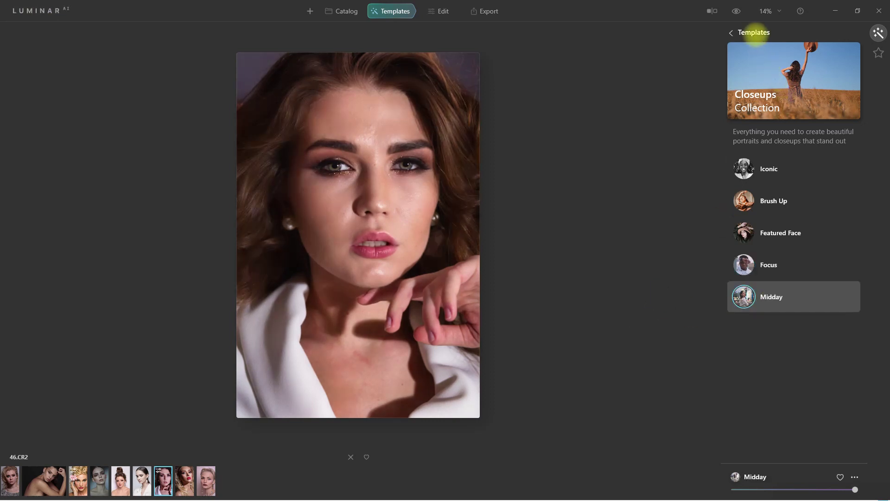
left_click(749, 32)
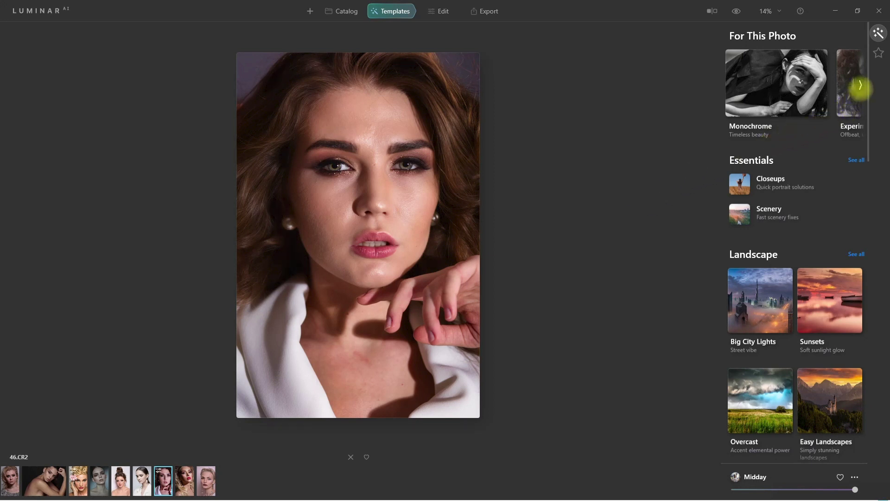
- In Easy Portraits, try High Key, Tack Sharp, Fade and Vignette, ending on Low Key
left_click(860, 84)
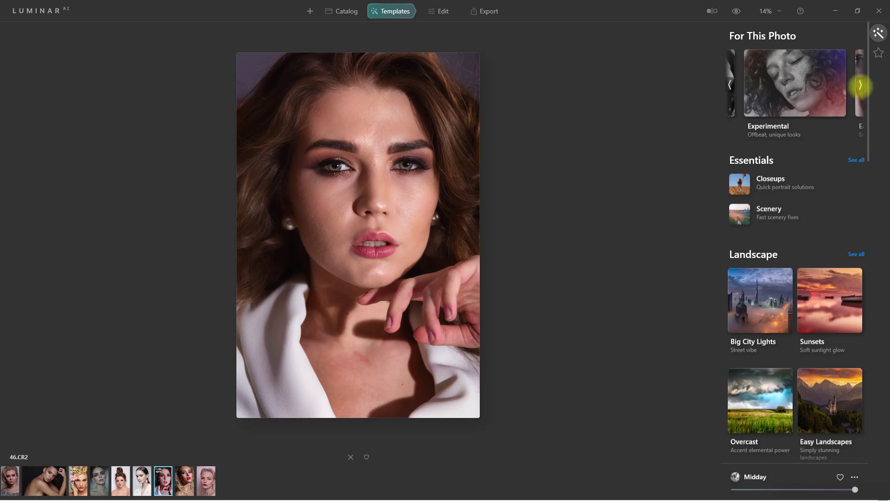
left_click(860, 84)
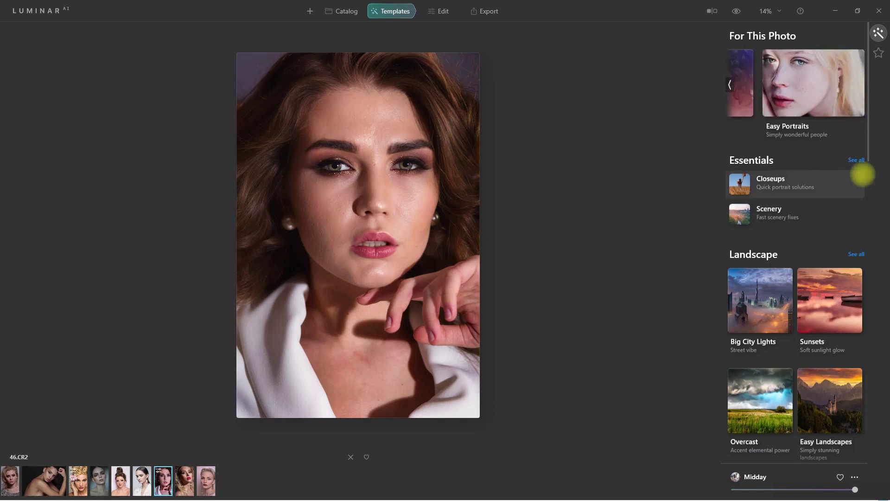
left_click(817, 89)
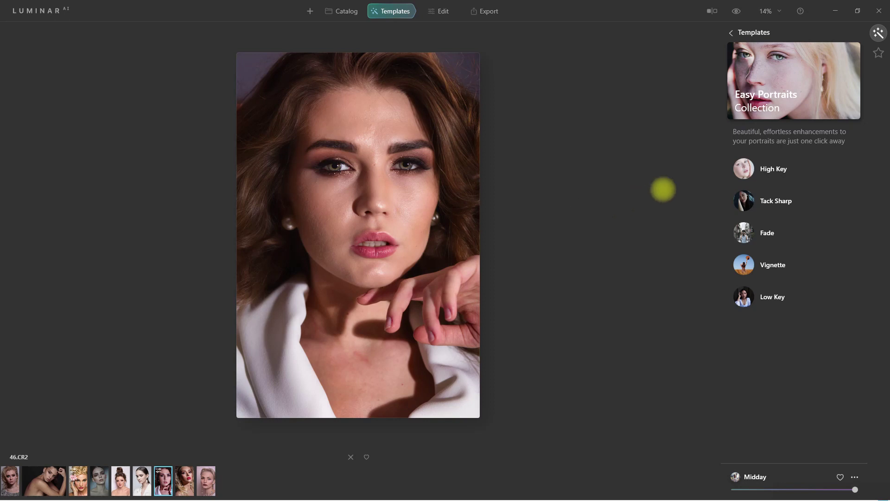
left_click(742, 169)
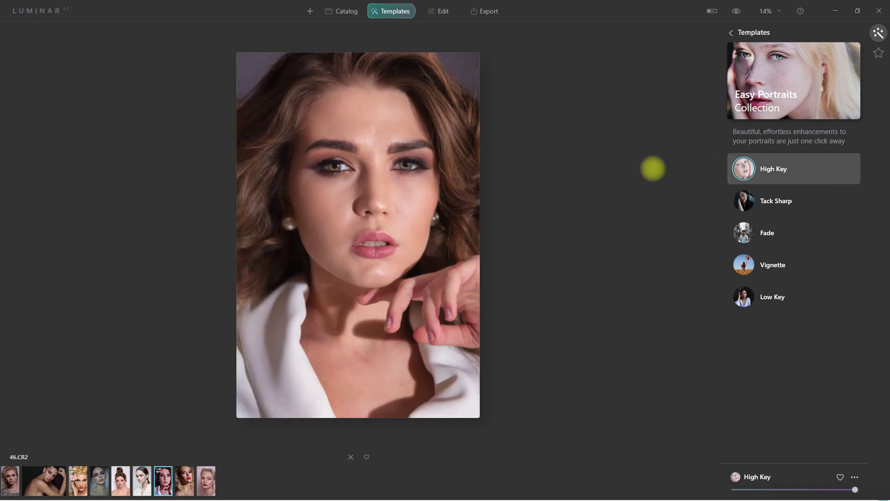
left_click(744, 200)
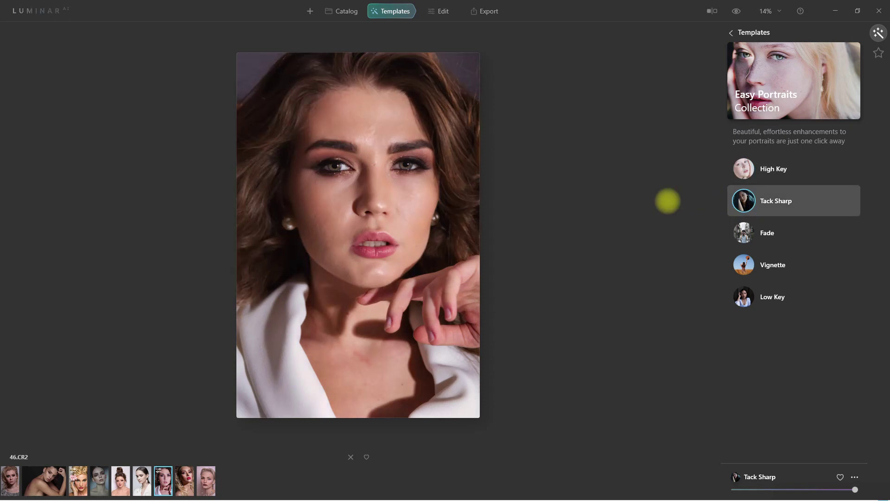
left_click(744, 233)
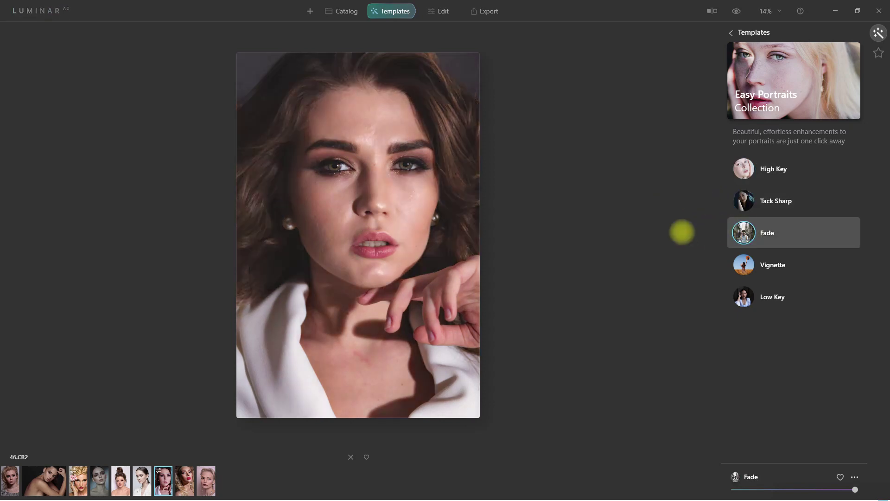
left_click(741, 264)
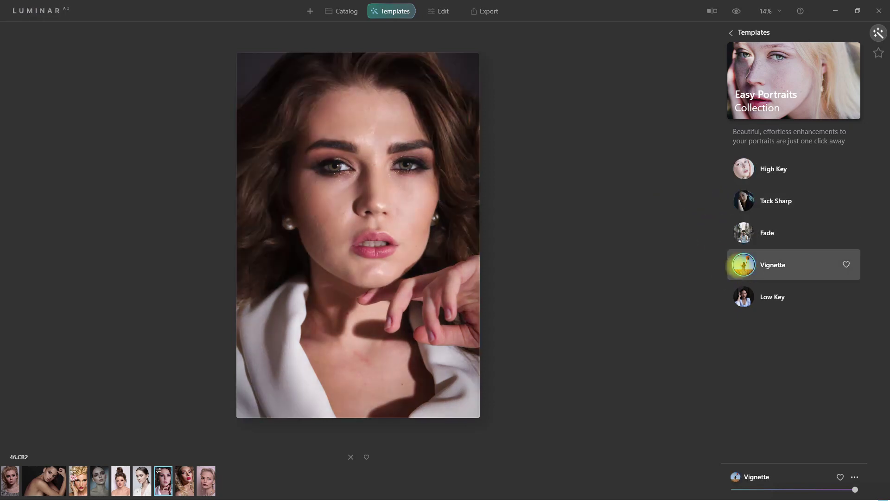
left_click(741, 296)
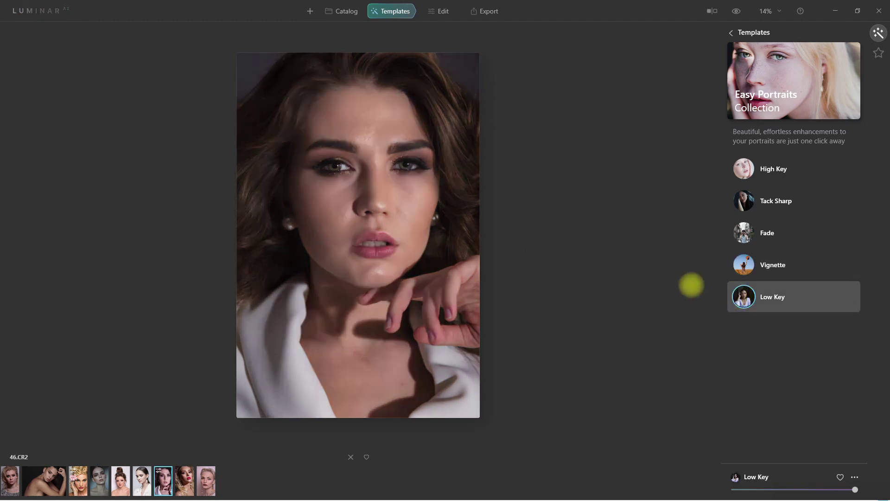
- Return to the template overview and list all Essentials collections
left_click(732, 32)
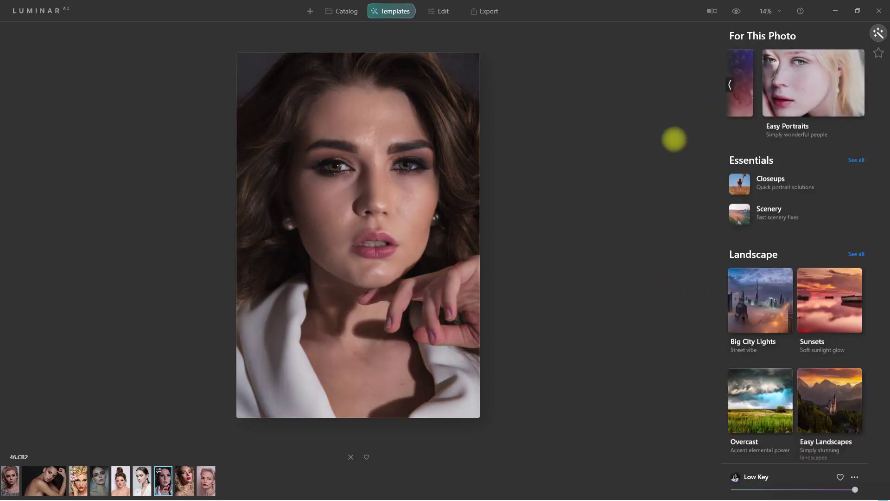
left_click(730, 84)
left_click(730, 84)
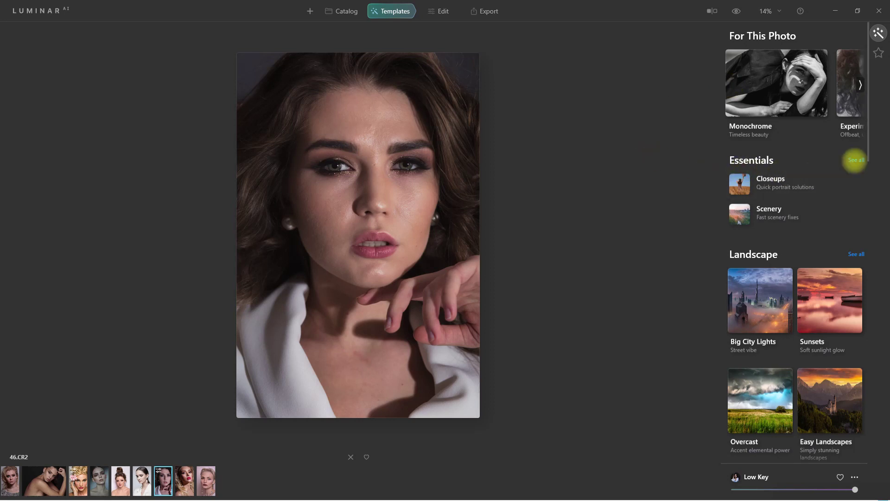
left_click(855, 160)
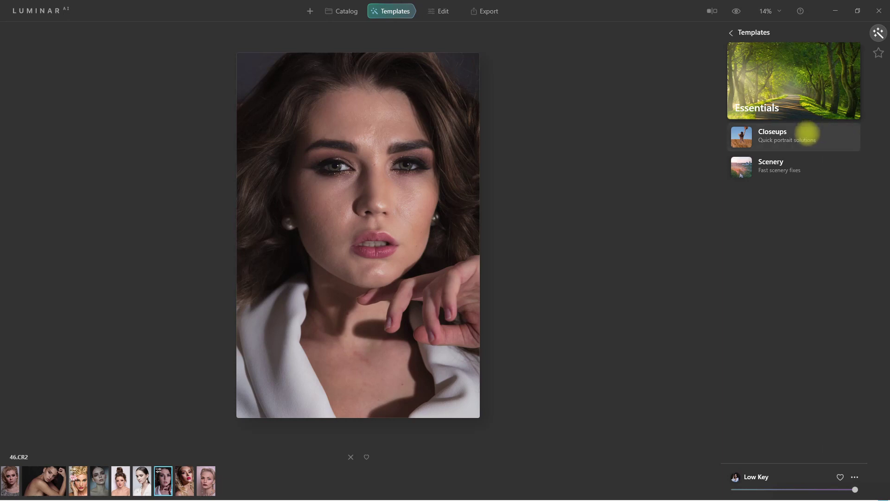
- Compare Closeups' Brush Up, Featured Face, Focus and Midday against the original, settling on Focus, then go to Edit
left_click(808, 132)
left_click(783, 201)
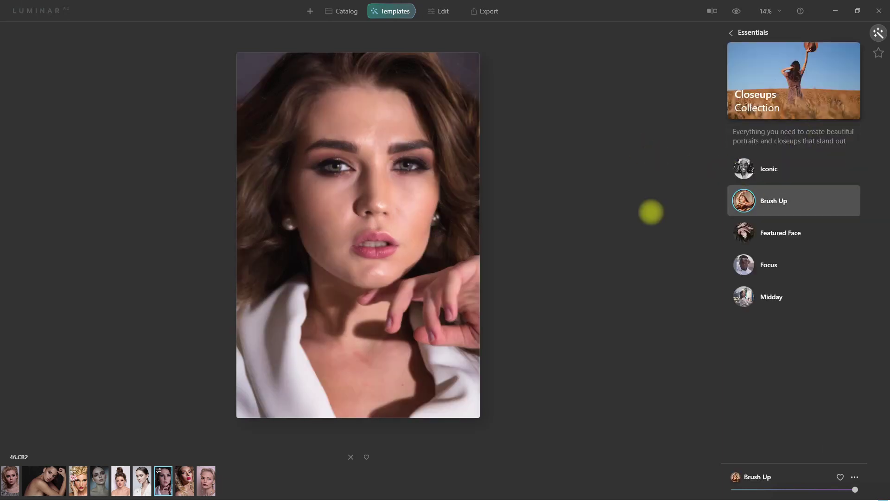
left_click(736, 12)
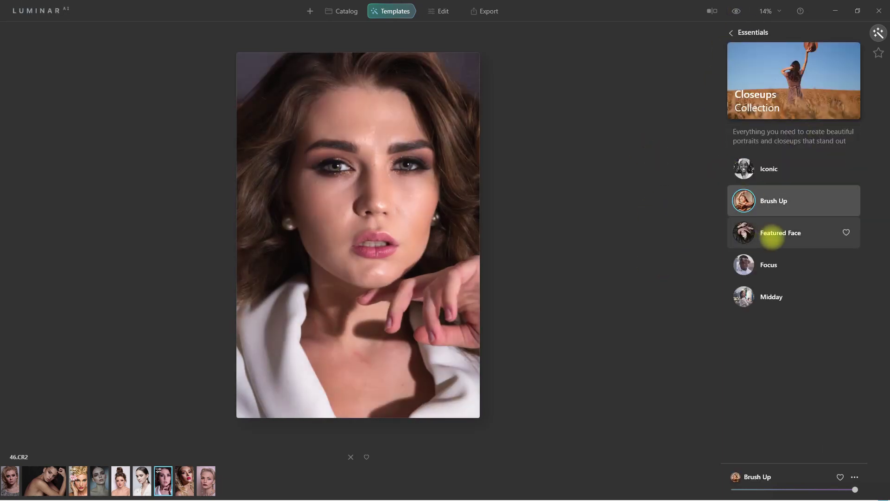
left_click(772, 234)
left_click(736, 11)
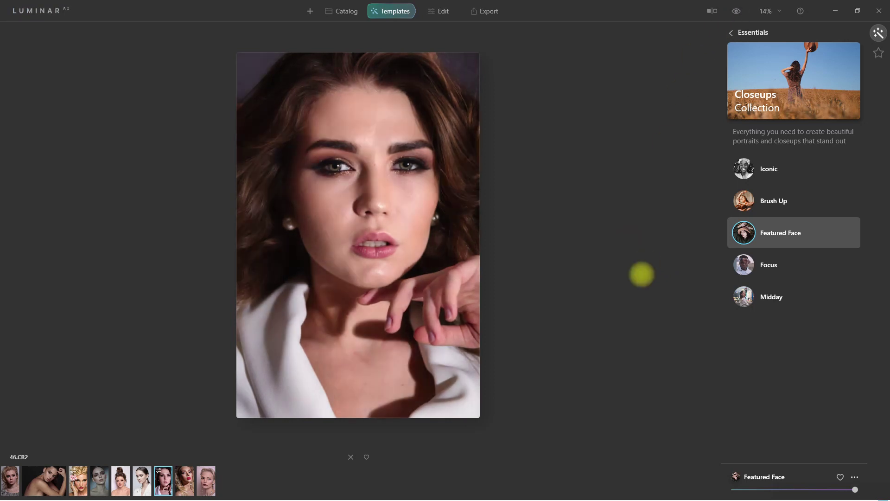
key("Down")
left_click(736, 11)
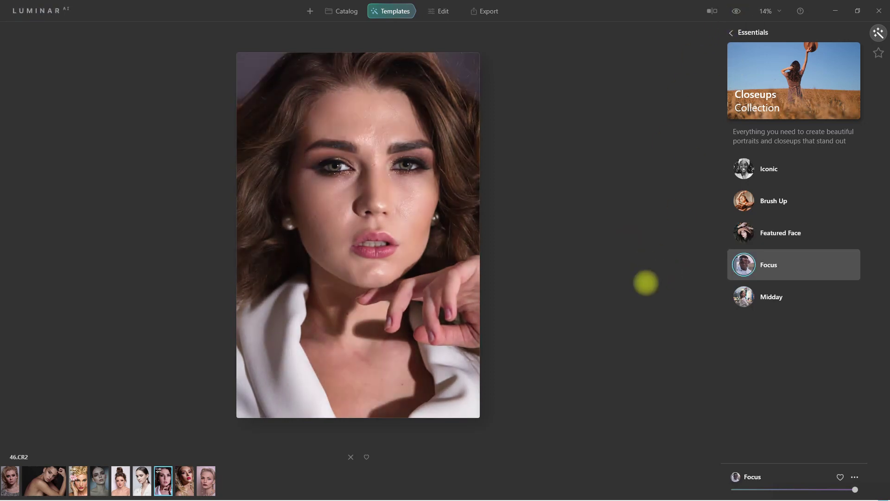
key("Down")
left_click(736, 11)
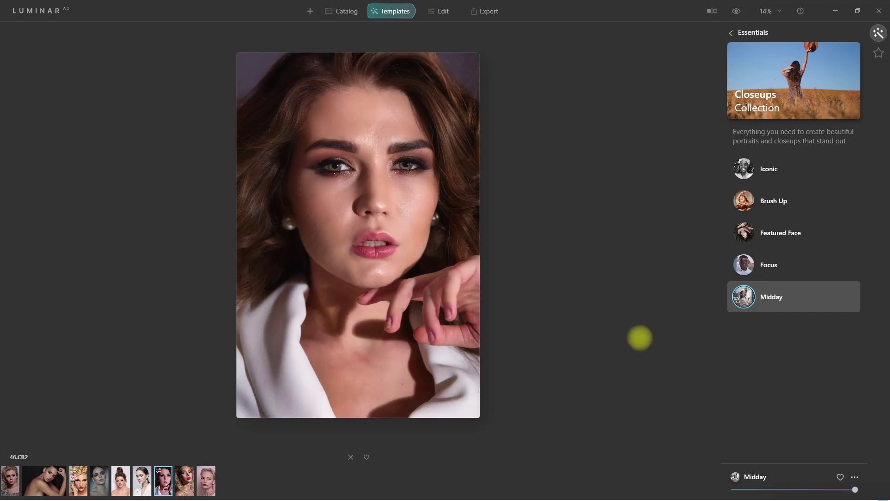
left_click(781, 275)
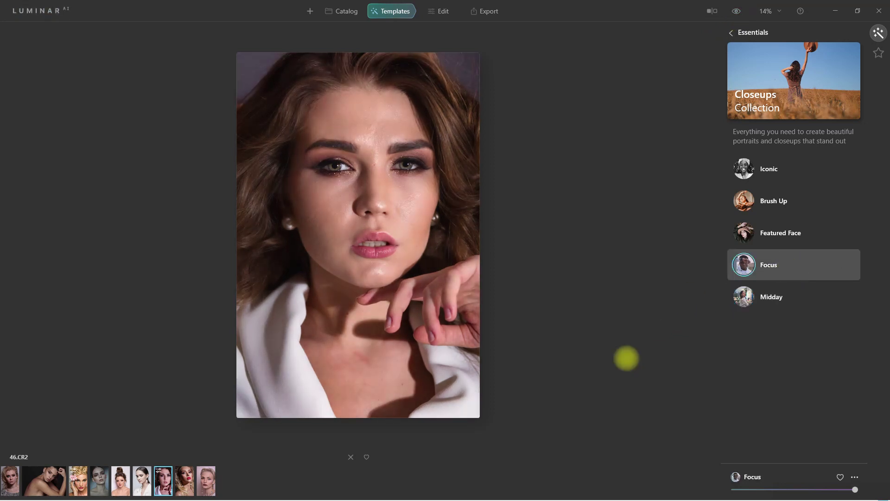
left_click(440, 10)
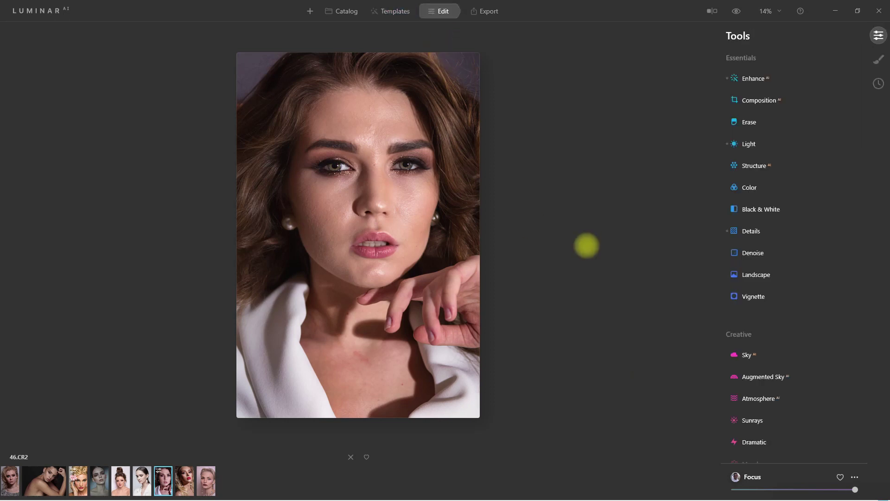
- Open the Erase tool, zoom to the forehead, and mark the stray hair for removal
left_click(745, 123)
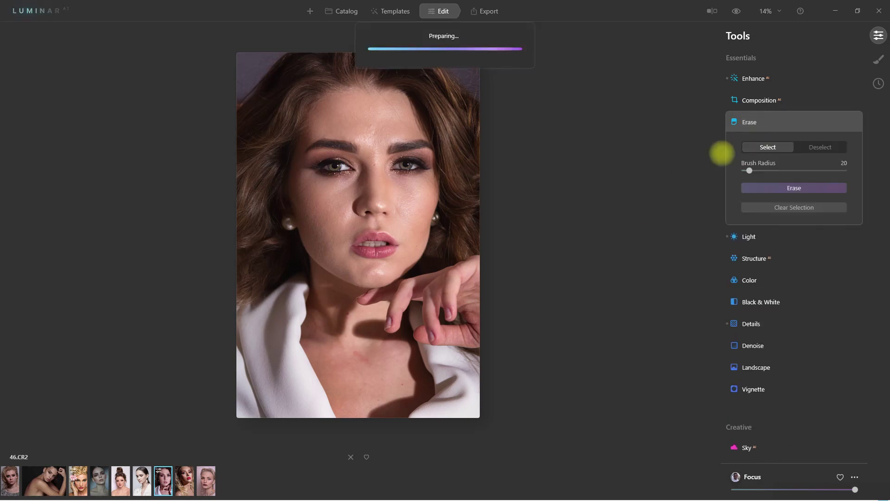
key("ctrl+equal")
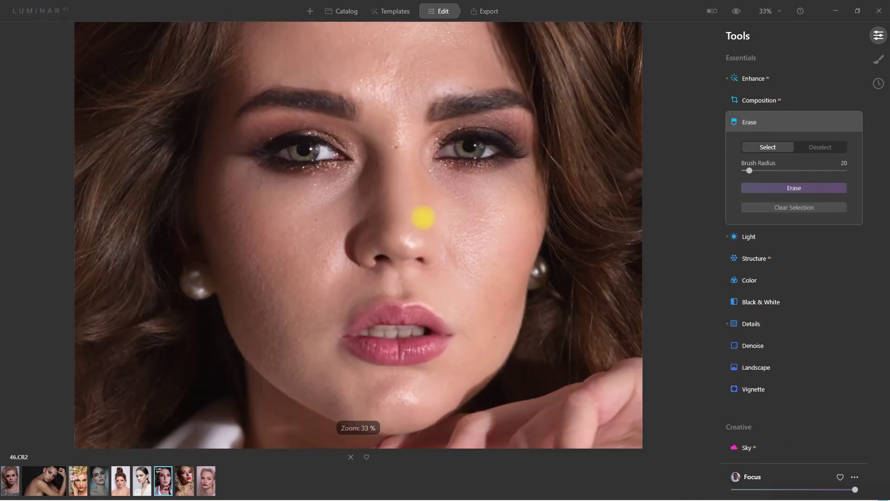
left_click_drag(411, 207, 412, 247)
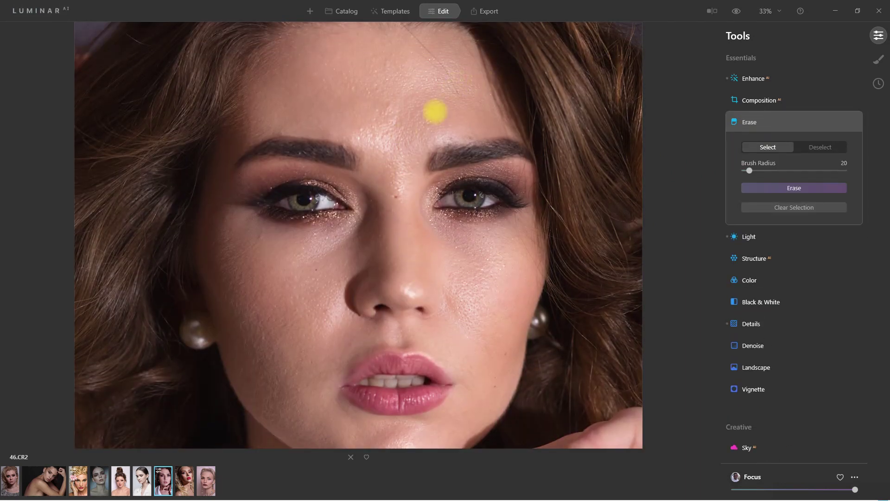
left_click_drag(433, 111, 423, 149)
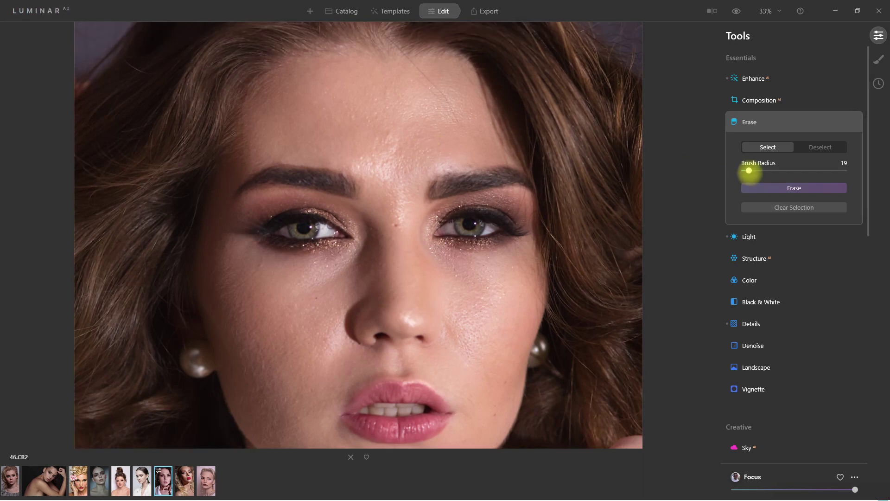
left_click_drag(385, 33, 457, 120)
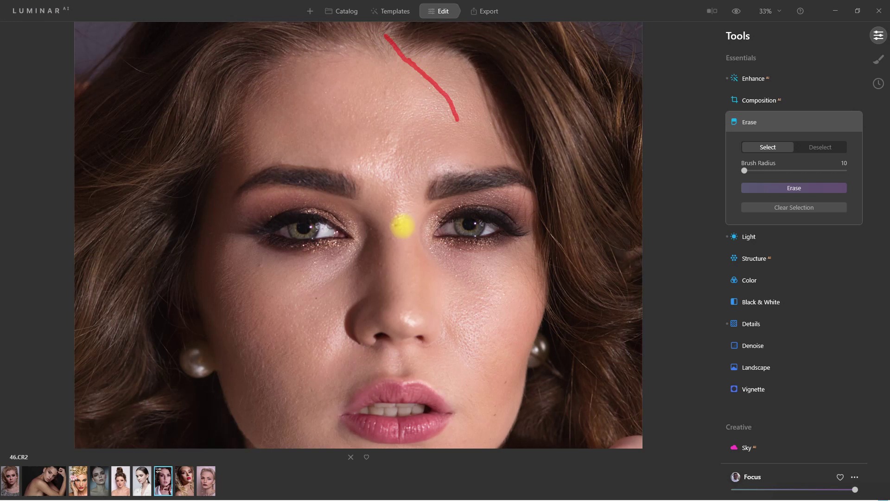
- With brush radius 16, mark the forehead, brow, cheek and right-jaw blemishes
left_click_drag(744, 170, 747, 171)
left_click(396, 225)
left_click(362, 158)
left_click(345, 104)
left_click(353, 117)
left_click(390, 88)
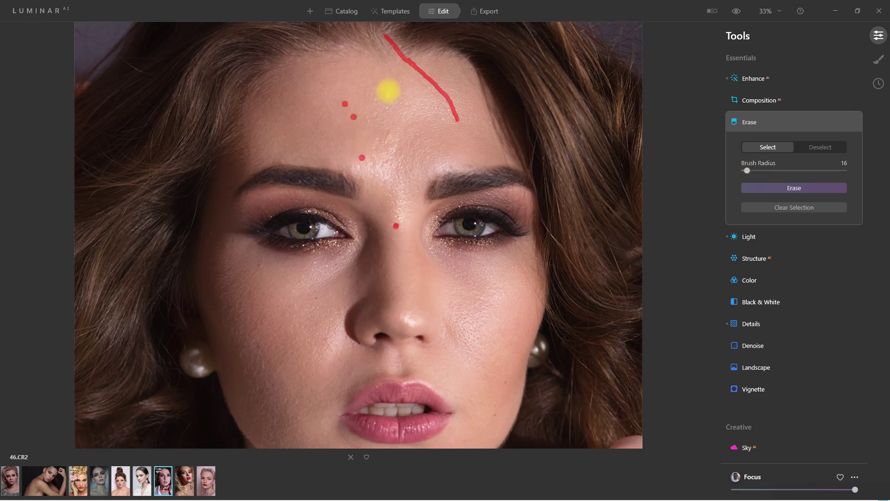
left_click_drag(386, 133, 381, 141)
left_click(315, 297)
left_click(259, 268)
scroll(417, 323, "down", 3)
left_click(506, 317)
left_click(495, 341)
left_click(495, 350)
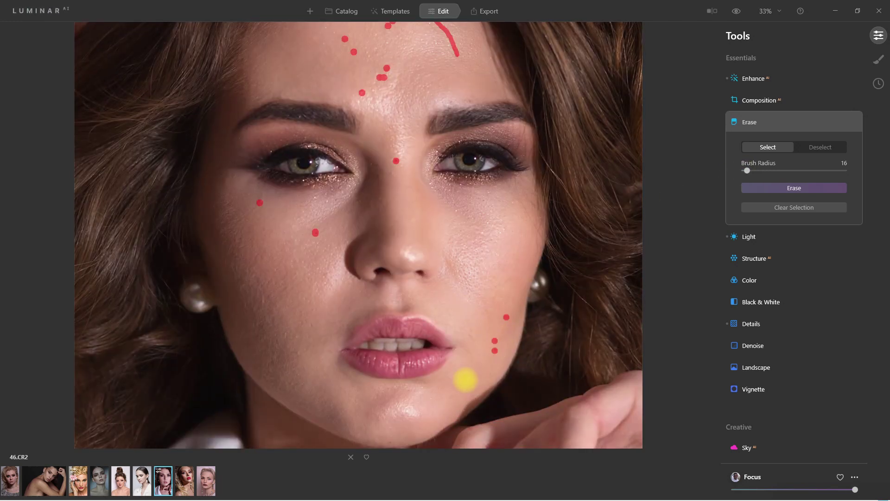
- Mark the remaining brow-line and forehead blemishes, then erase everything marked
key("ctrl+minus")
left_click(438, 166)
left_click(424, 167)
left_click(377, 164)
left_click(369, 159)
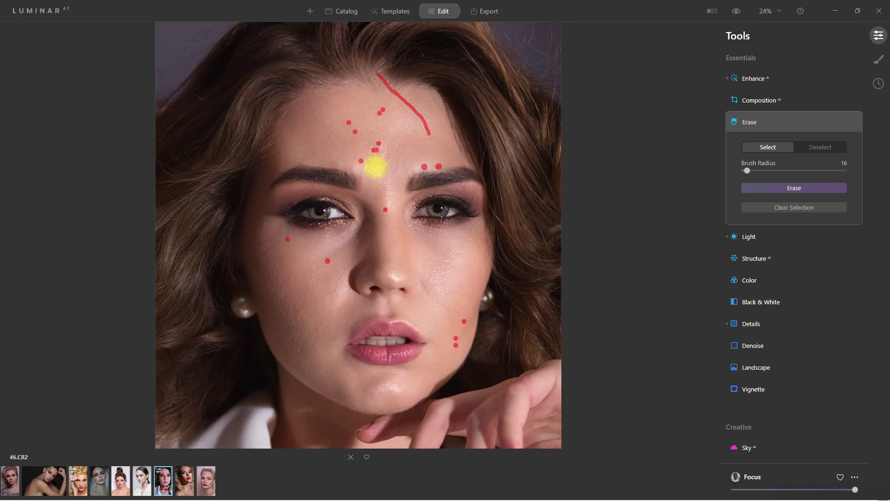
left_click(378, 128)
key("ctrl+plus")
scroll(580, 274, "up", 1)
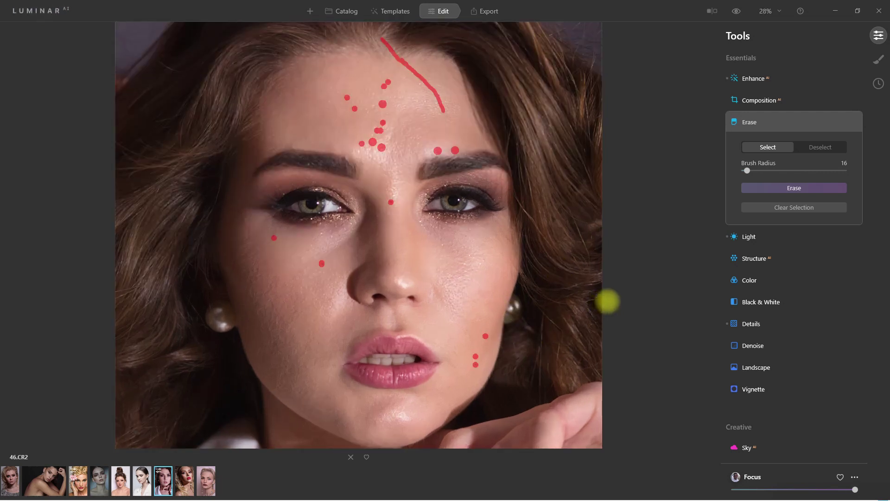
left_click(817, 187)
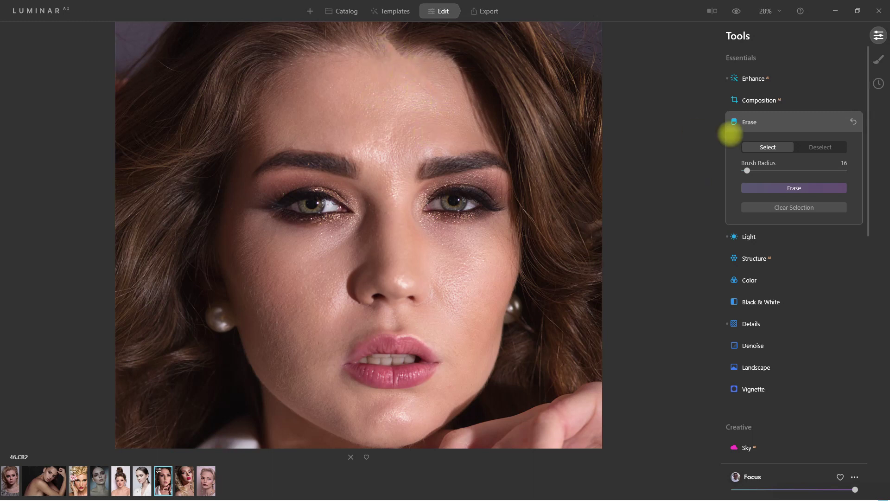
- Toggle the Erase panel between Deselect and Select, then mark a nose-bridge spot and two cheek spots
left_click(818, 147)
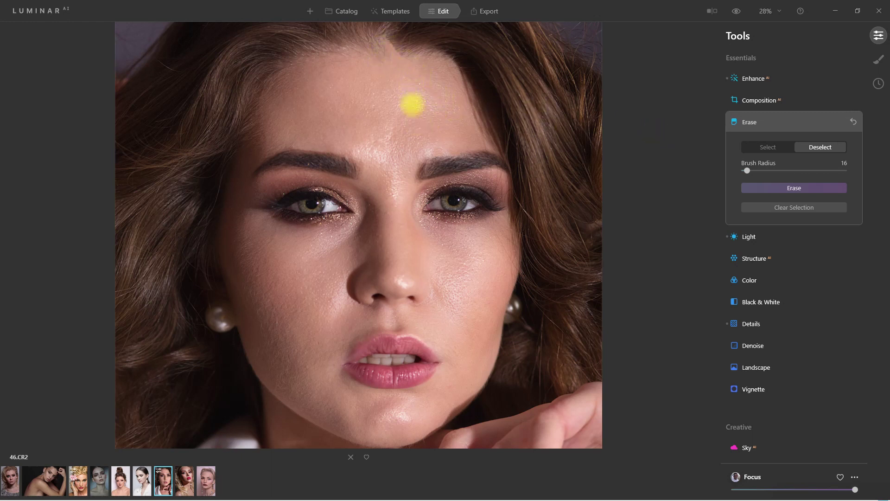
left_click(749, 144)
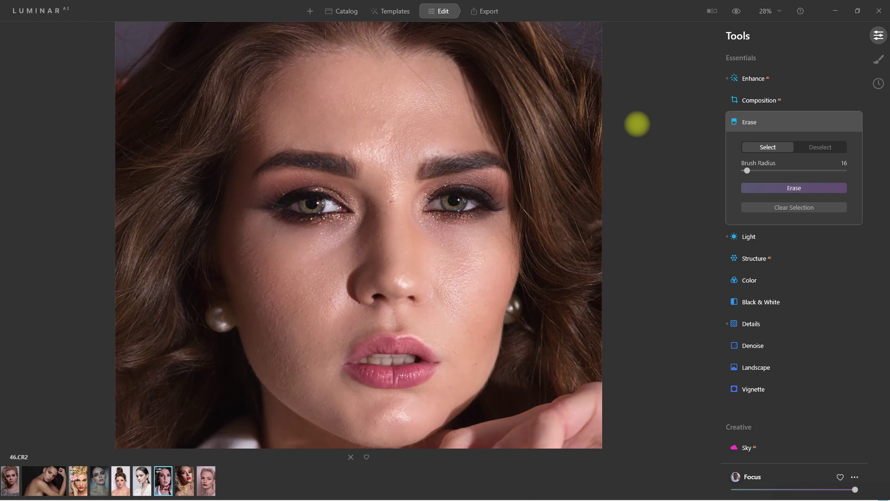
scroll(431, 181, "up", 2)
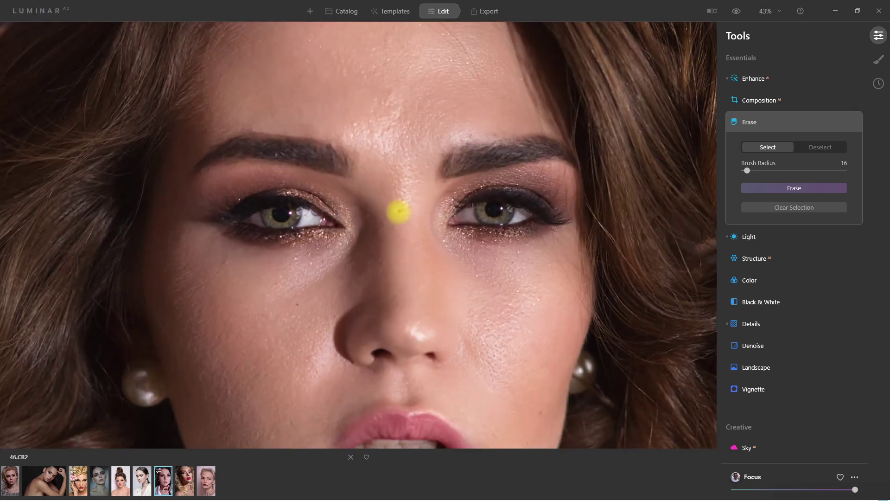
left_click(398, 211)
left_click(223, 265)
left_click(300, 305)
scroll(486, 387, "down", 2)
- Set the erase brush radius to 21, mark five forehead and brow blemishes, and erase them
scroll(511, 378, "up", 3)
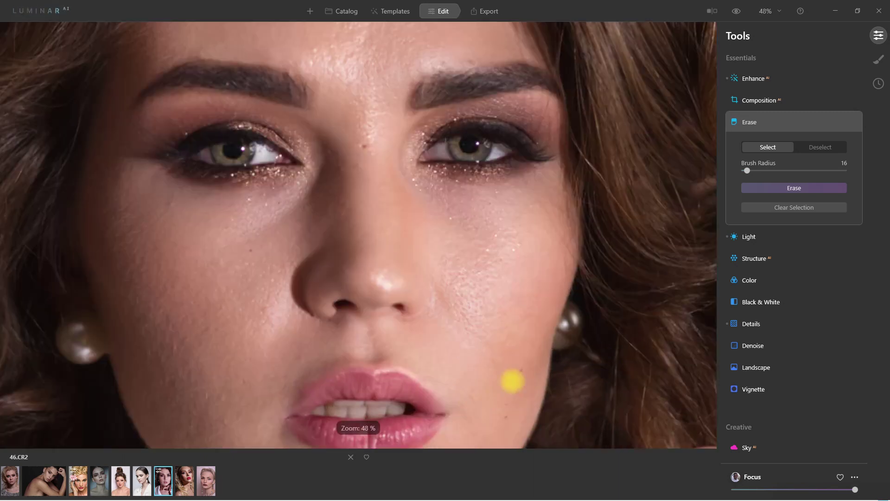
scroll(399, 185, "down", 1)
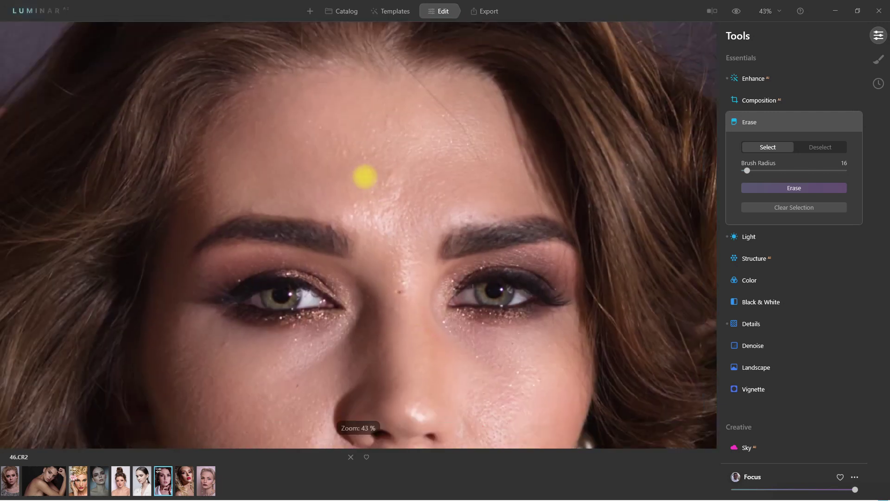
left_click_drag(747, 170, 750, 170)
left_click(390, 174)
left_click(390, 142)
left_click(349, 151)
left_click(369, 194)
left_click(468, 213)
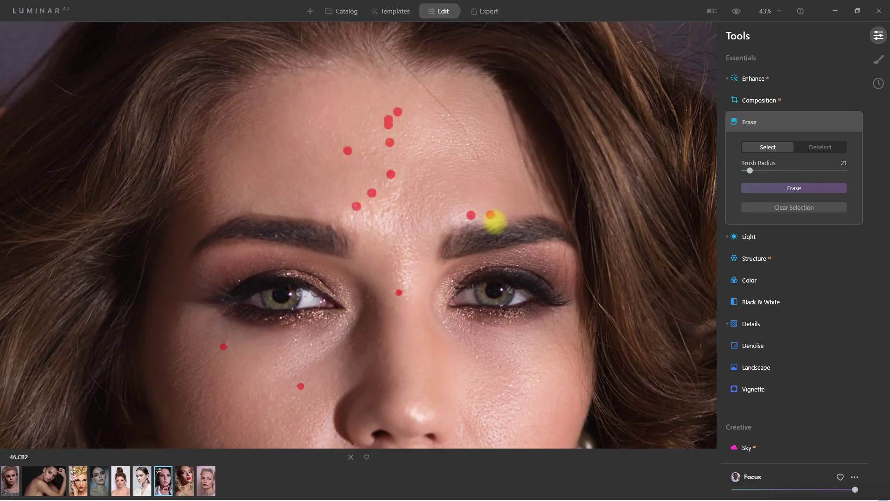
scroll(357, 328, "down", 3)
left_click(794, 188)
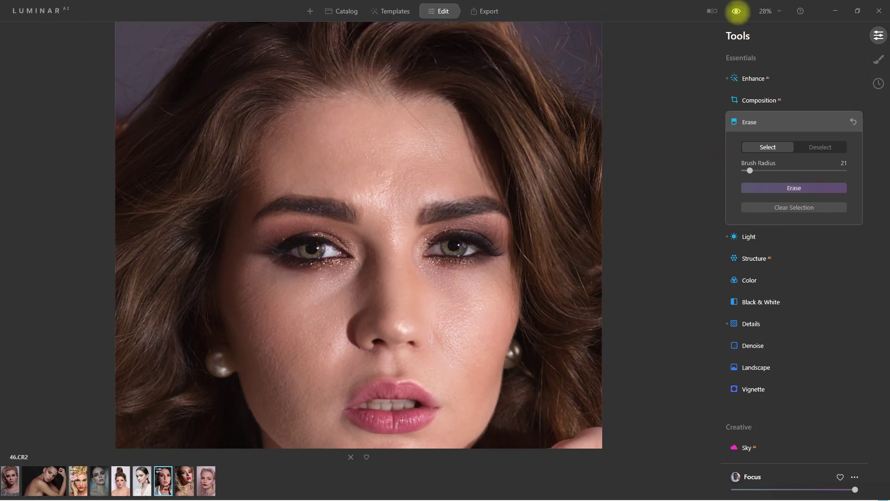
- Flip between the original and retouched portrait to compare the erasing
left_click(736, 11)
left_click(736, 11)
left_click(736, 11)
left_click(736, 12)
- Collapse Erase and expand the Portrait Face tool, showing Face Light 11 and Slim Face 0
scroll(607, 192, "down", 3)
left_click(814, 122)
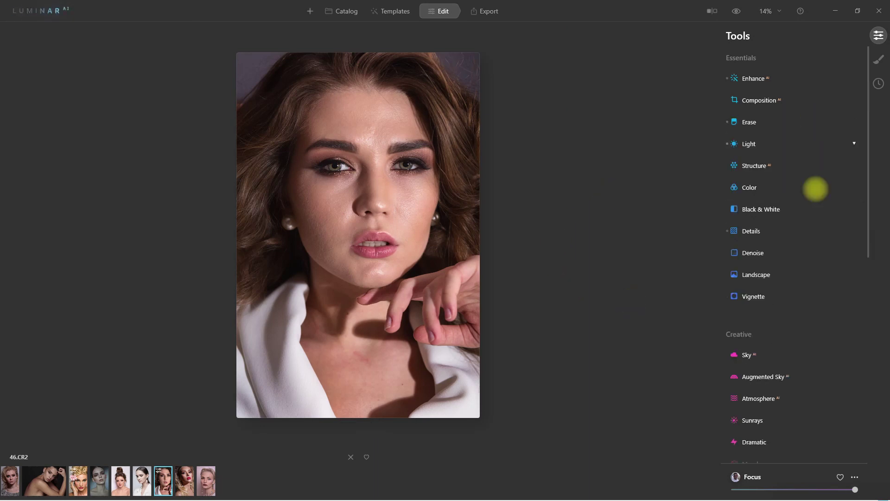
scroll(827, 238, "down", 10)
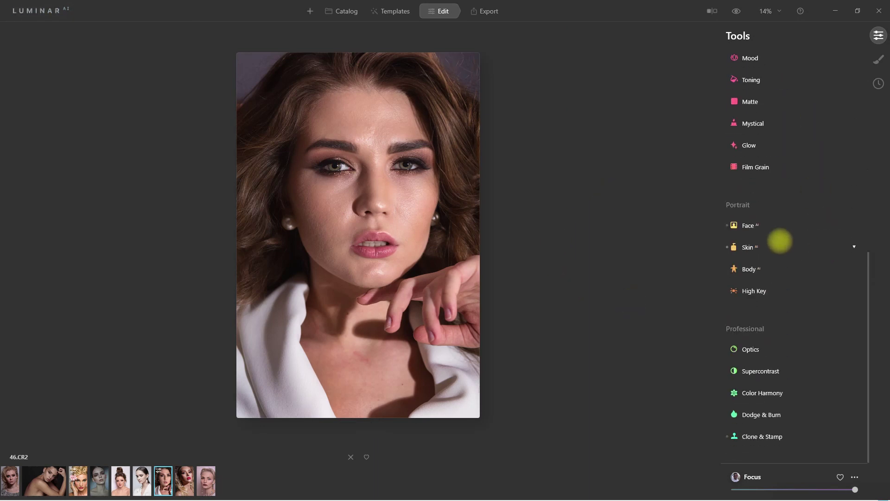
left_click(776, 227)
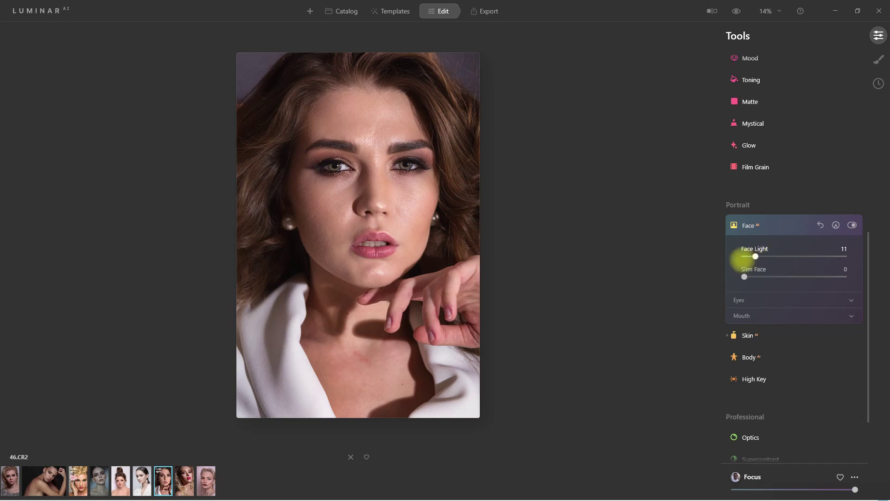
key("ctrl+plus")
left_click_drag(486, 205, 508, 306)
scroll(774, 193, "down", 1)
left_click(774, 192)
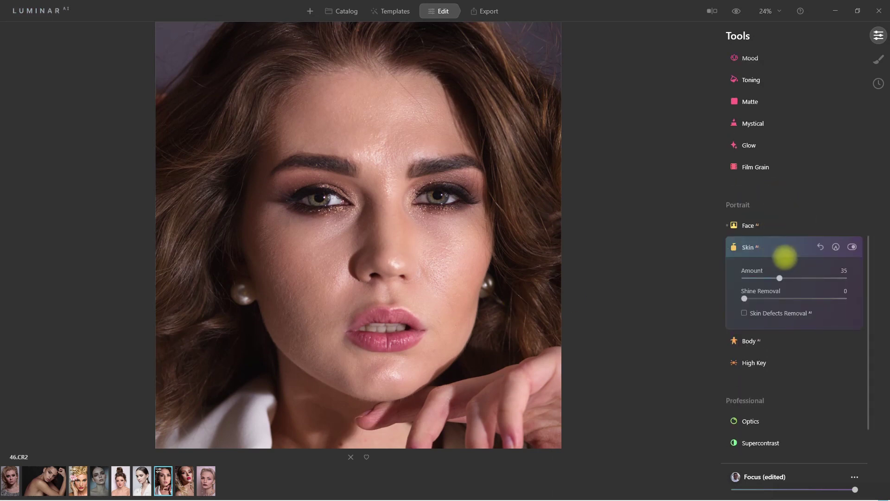
- Raise Skin Amount to 100 and Shine Removal to 100, comparing each with the original
left_click_drag(779, 278, 870, 277)
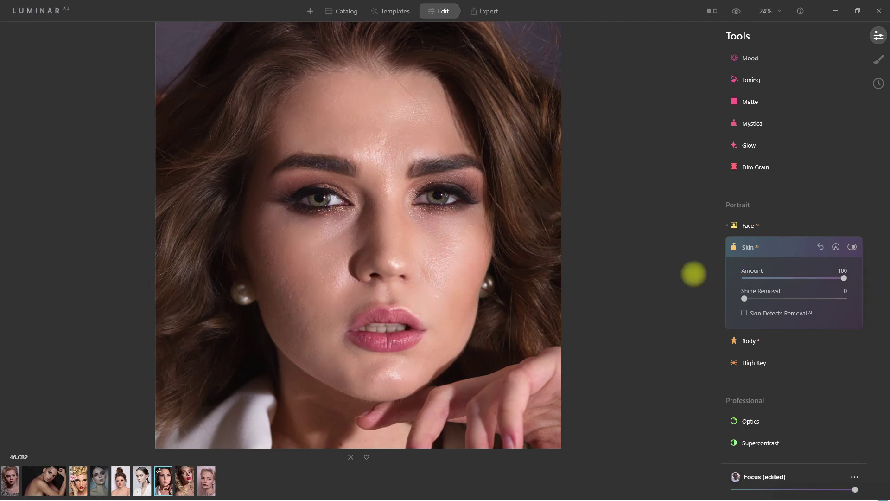
left_click(852, 247)
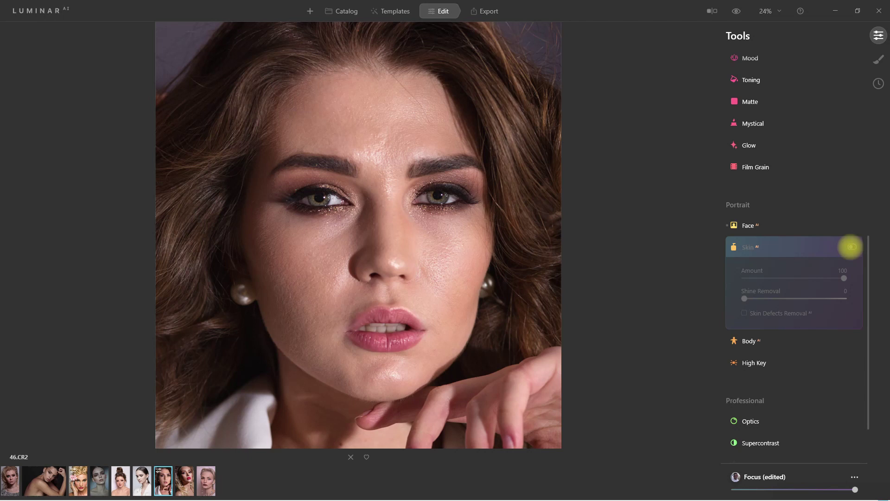
left_click(852, 247)
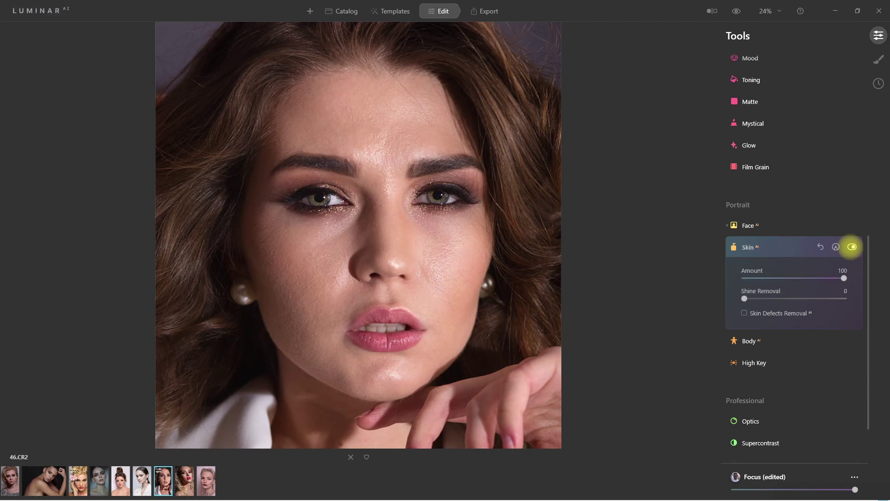
left_click(852, 247)
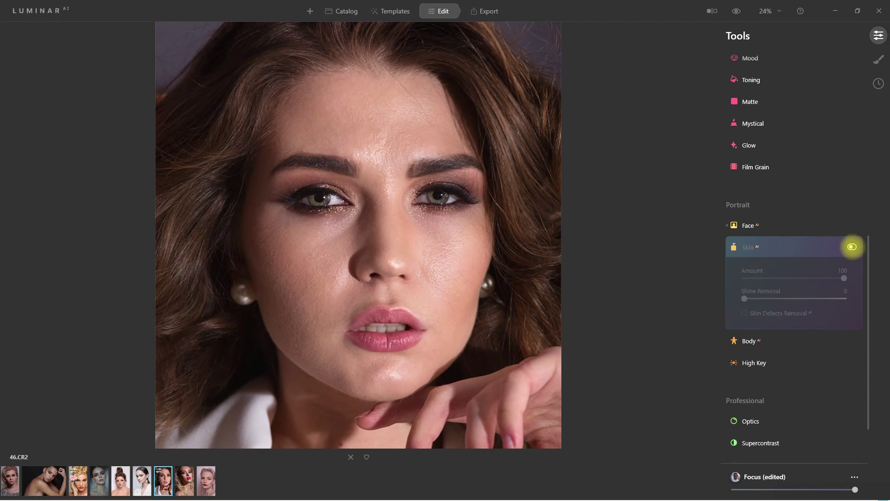
left_click(851, 247)
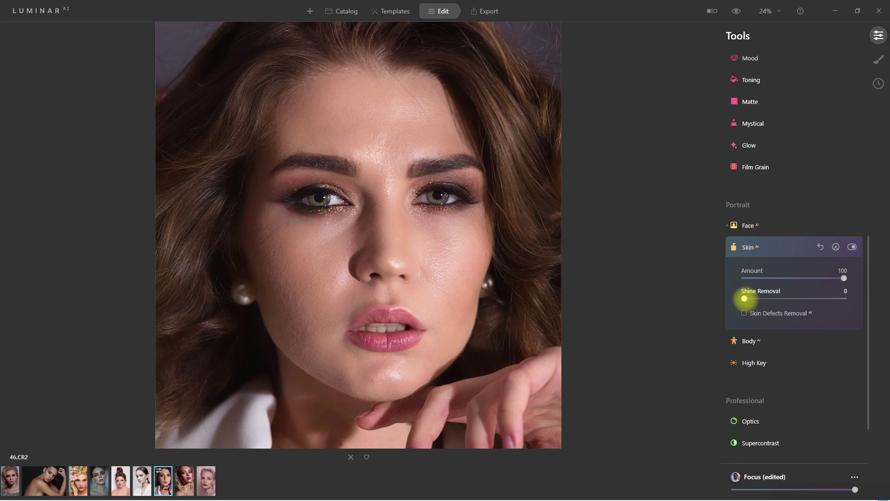
left_click_drag(744, 298, 855, 300)
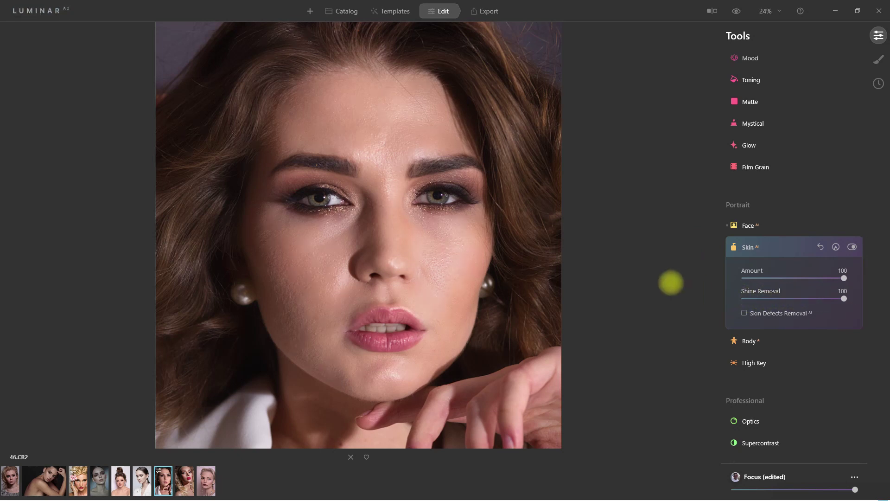
left_click(737, 11)
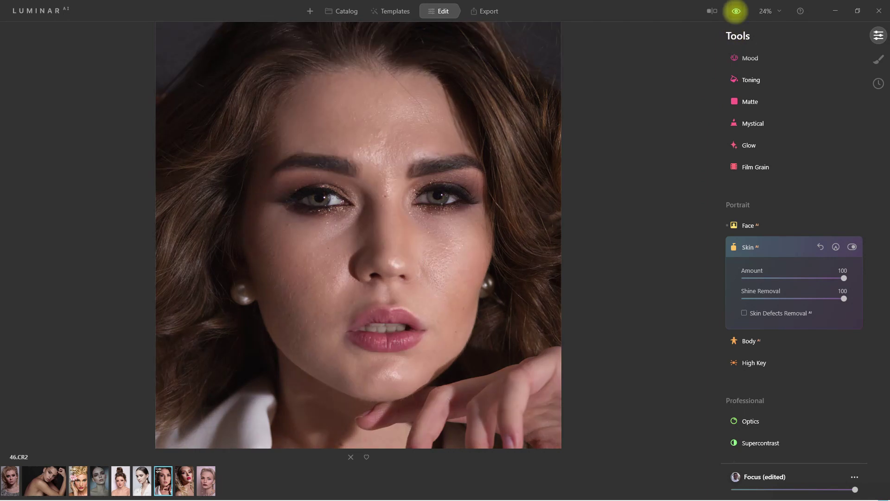
left_click(736, 11)
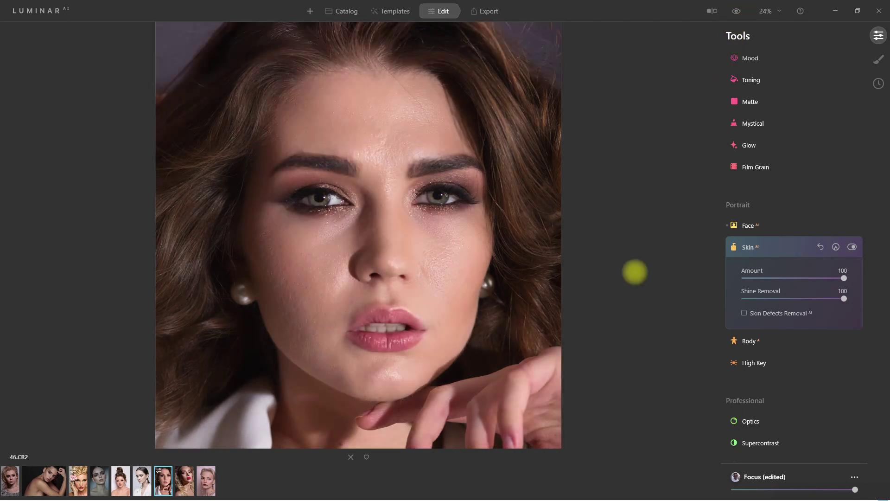
- Turn on Skin Defects Removal and compare the smoothed skin with the unedited original
left_click(743, 312)
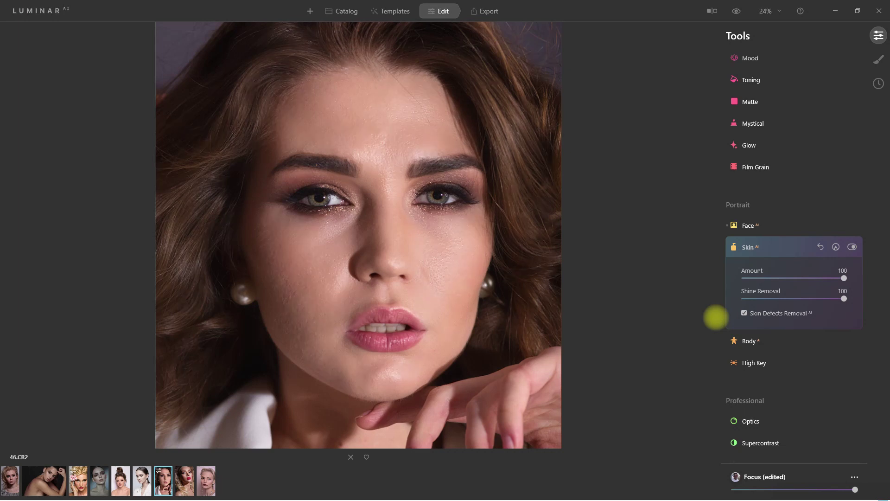
scroll(473, 281, "up", 1)
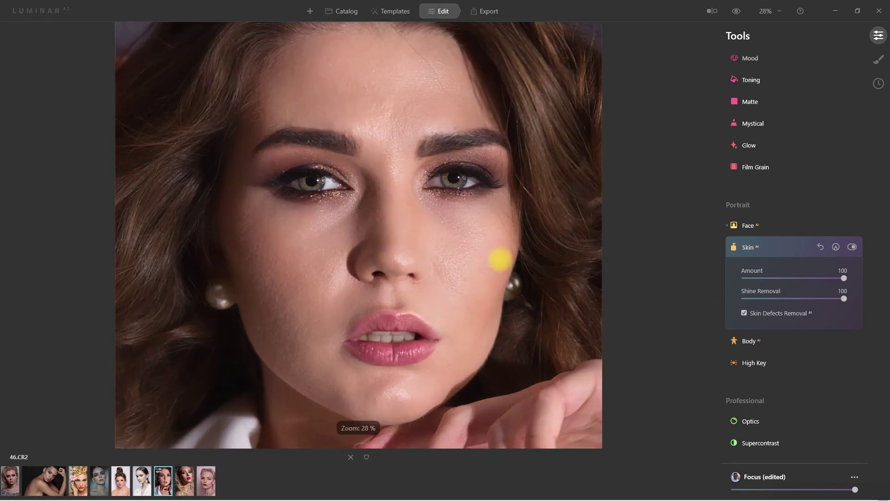
scroll(500, 260, "up", 1)
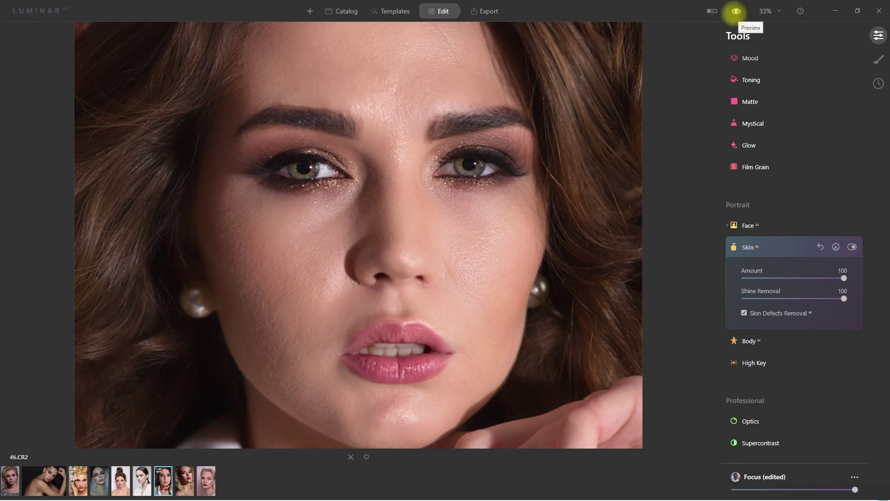
left_click(736, 11)
left_click(736, 12)
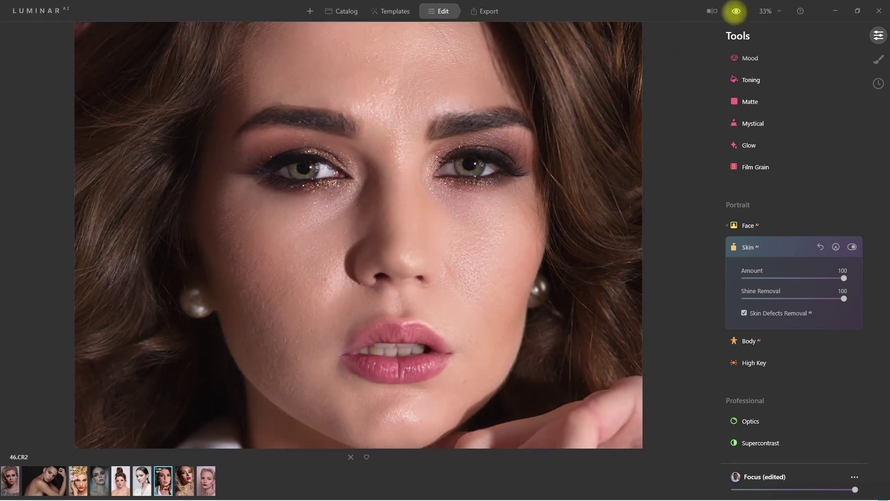
left_click(736, 11)
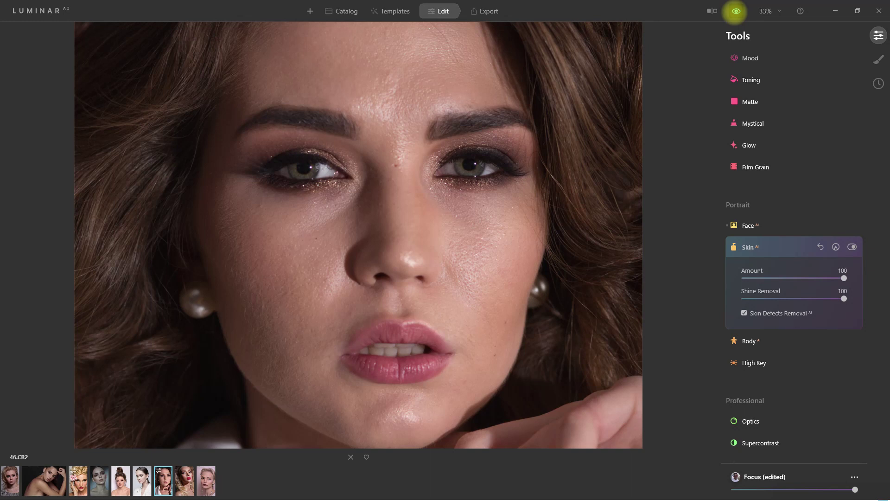
scroll(533, 250, "down", 5)
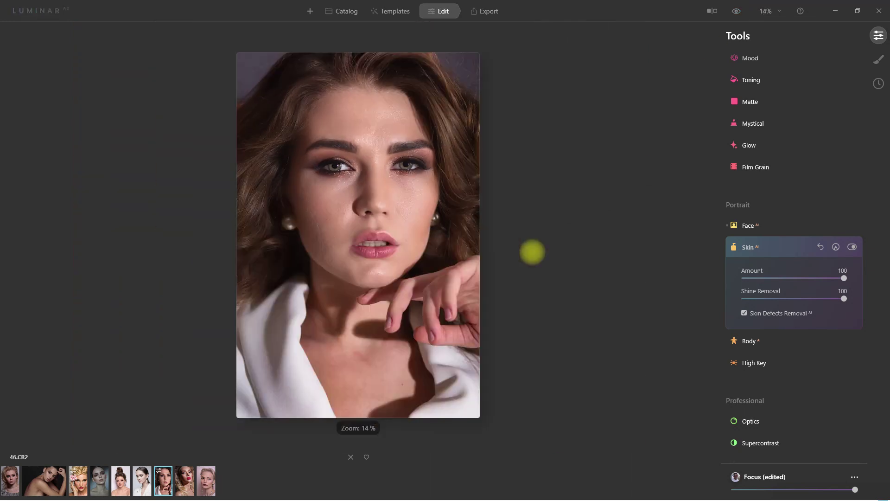
left_click(736, 11)
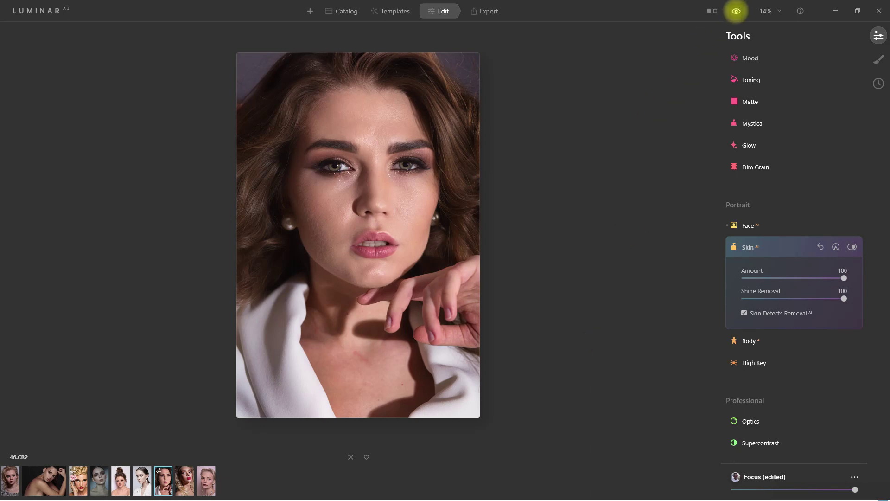
- Return to the edited view, then switch to the blonde portrait DSC_0014.NEF
left_click(736, 11)
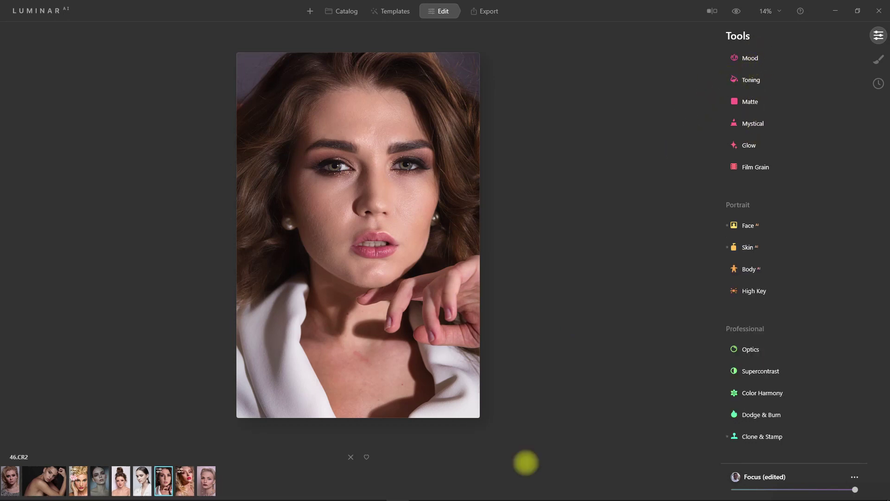
key("Left")
key("Left")
key("Left")
key("Left")
key("Left")
key("Left")
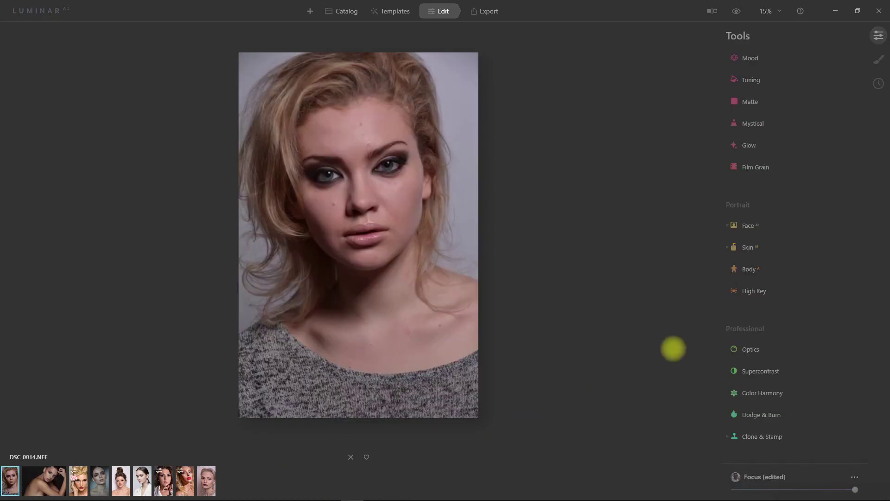
- Set Enhance Accent AI to 26 on DSC_0014.NEF, toggling it off and on to compare
scroll(400, 216, "up", 1)
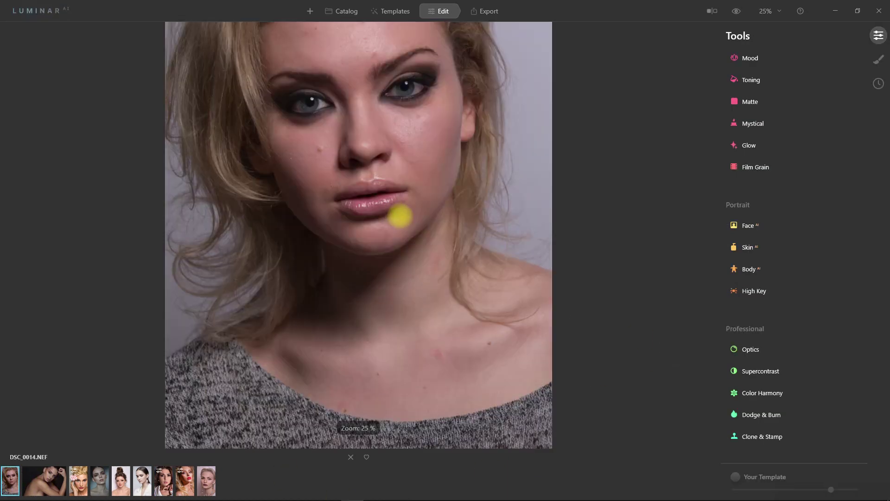
scroll(400, 217, "up", 1)
left_click_drag(423, 204, 425, 346)
scroll(837, 282, "up", 2)
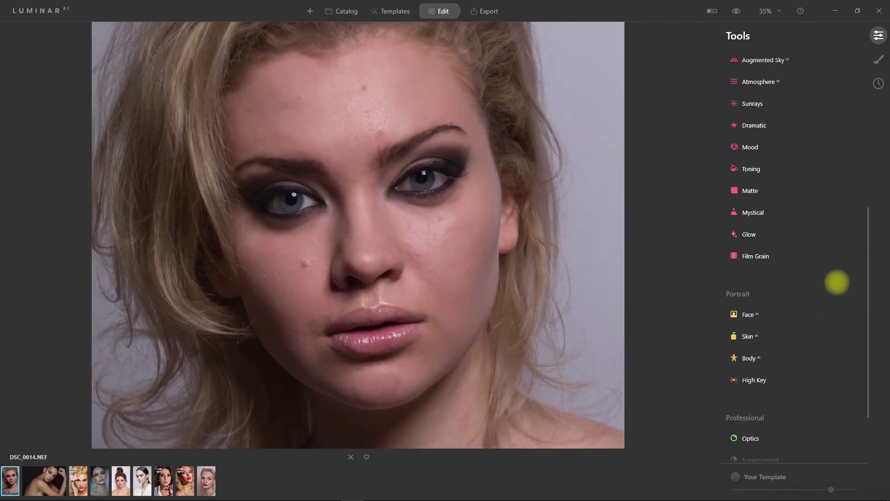
scroll(837, 278, "up", 5)
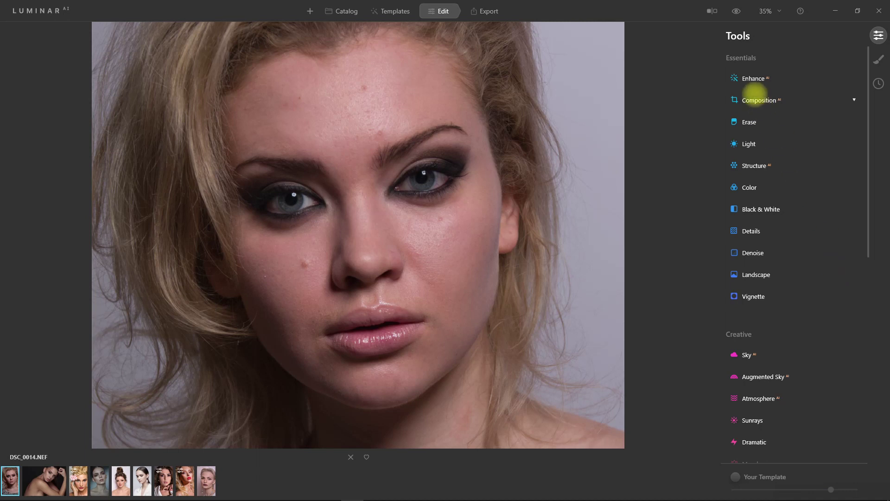
left_click(753, 75)
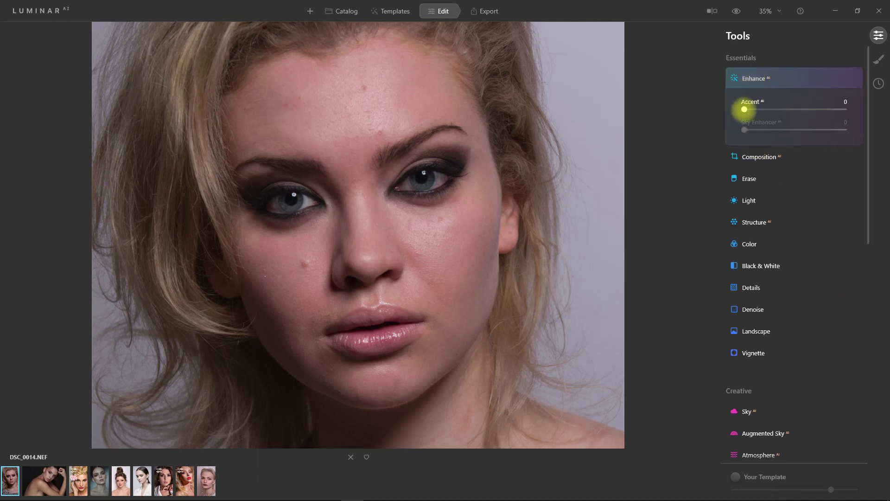
left_click_drag(744, 109, 767, 109)
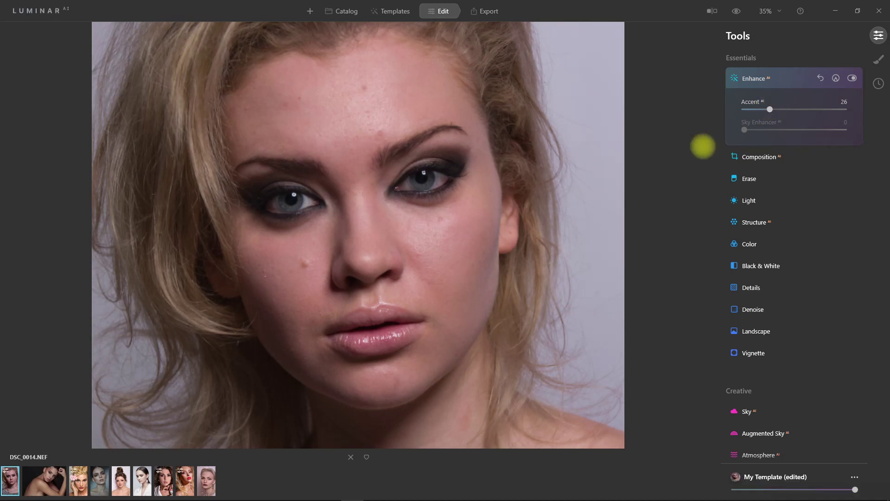
left_click(852, 78)
left_click(852, 78)
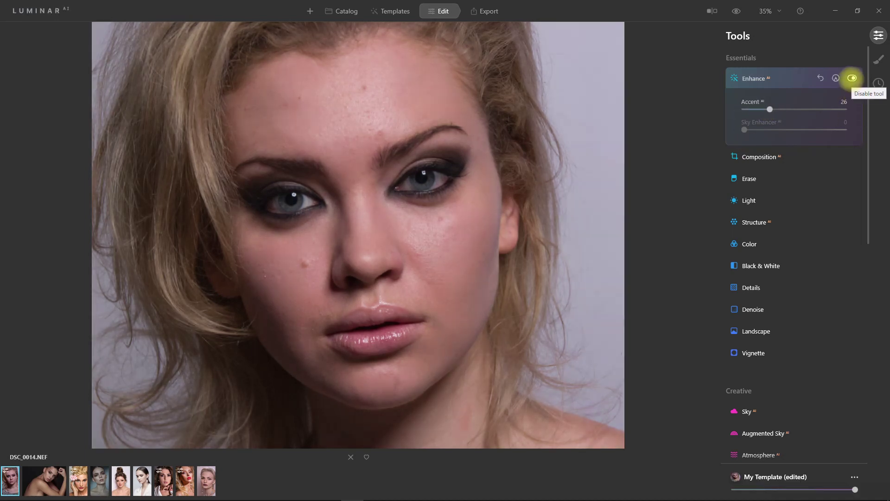
left_click(852, 78)
left_click(852, 78)
left_click(788, 78)
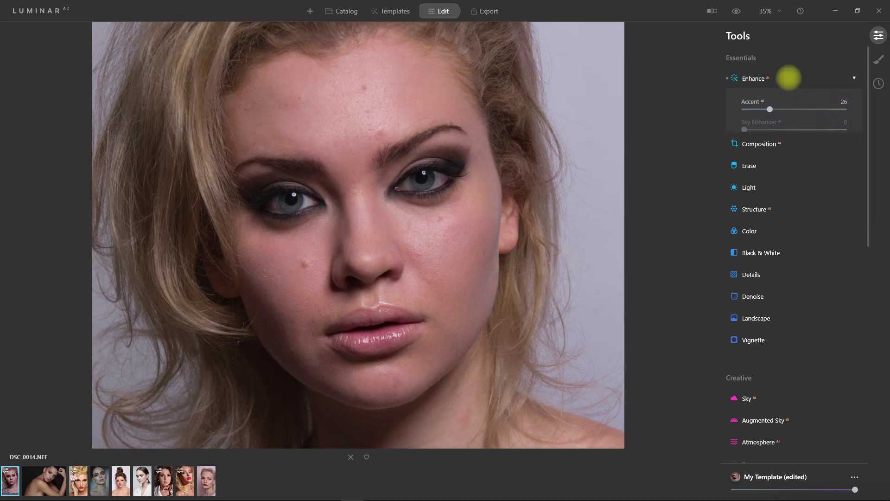
left_click(789, 144)
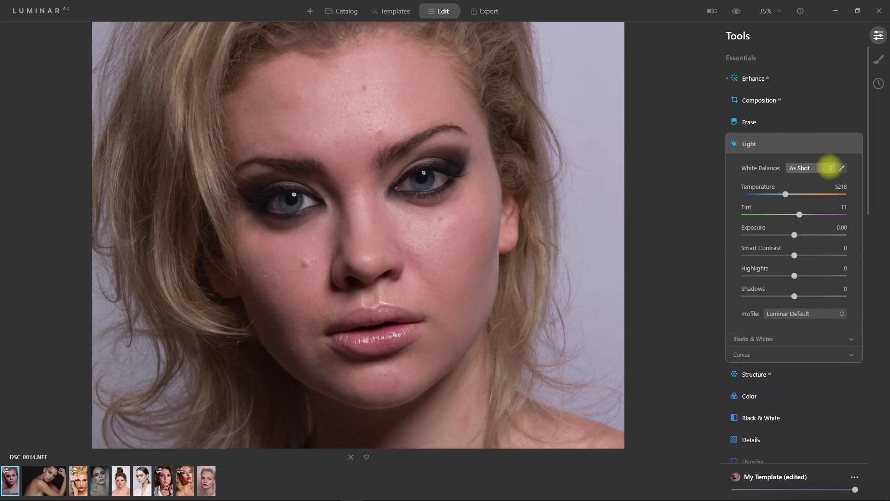
- Set the white balance to Daylight (temperature 5500, tint 0) and compare it with the original
left_click(831, 167)
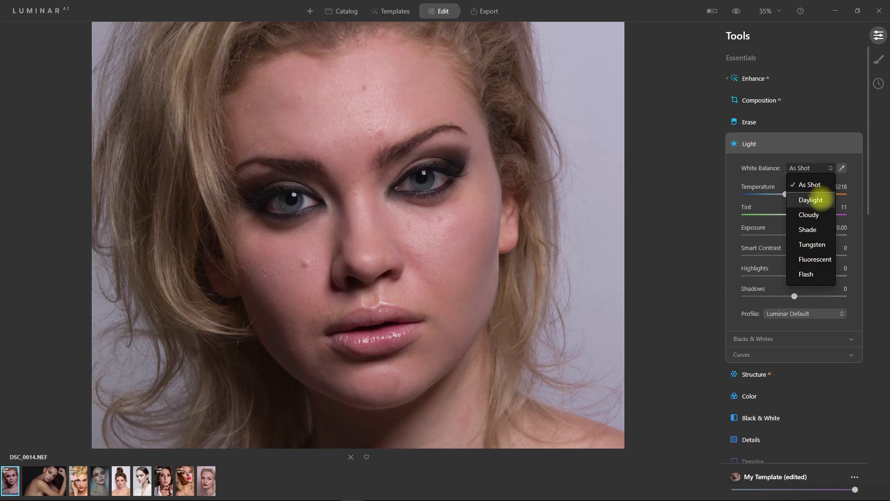
left_click(815, 200)
left_click(736, 11)
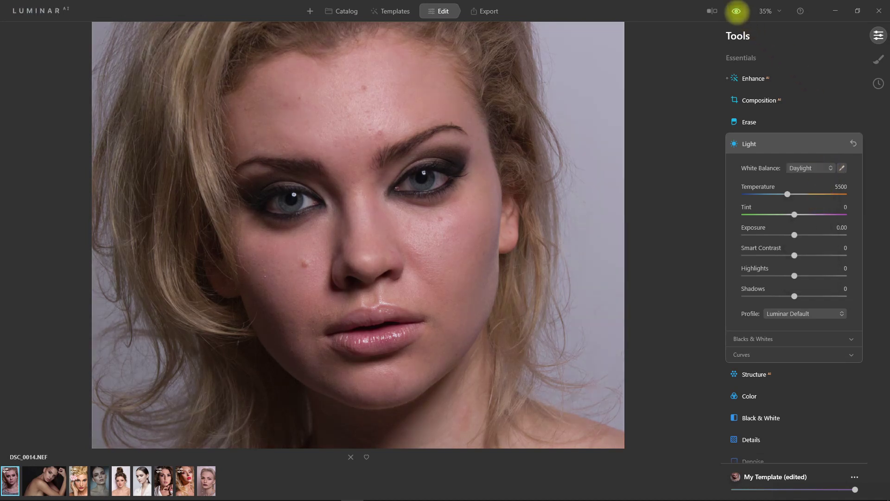
left_click(737, 11)
left_click(736, 11)
left_click(736, 12)
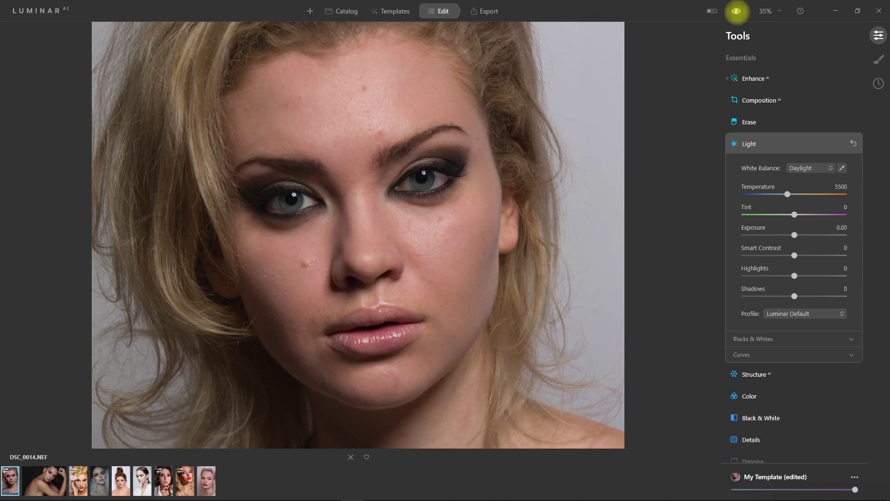
left_click(786, 142)
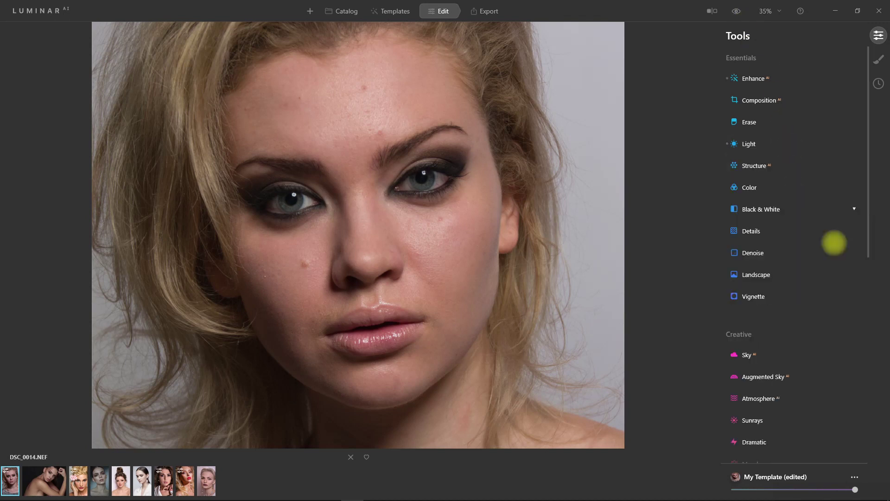
scroll(838, 250, "down", 3)
scroll(838, 251, "down", 10)
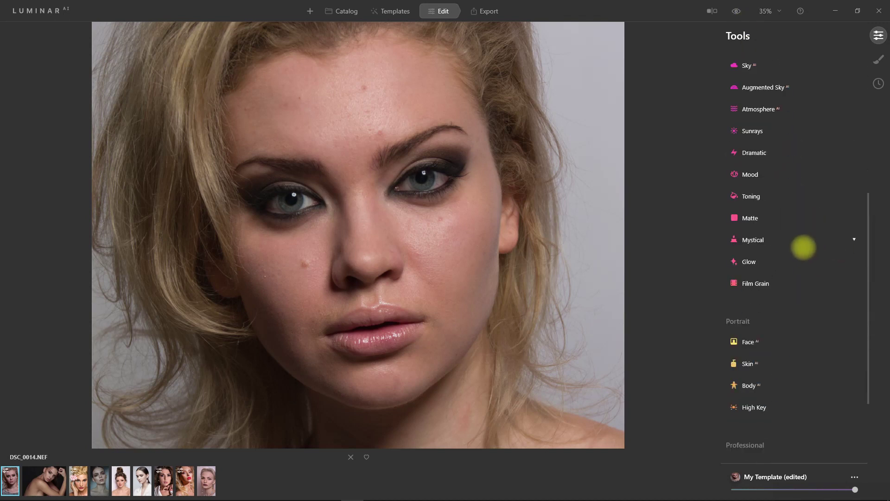
- Raise Face Light to 20 and compare the brightened face with the original
left_click(803, 230)
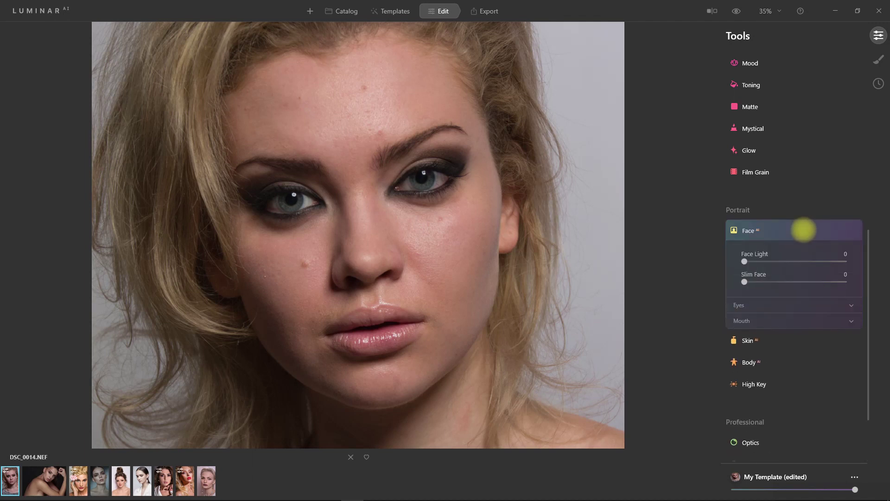
left_click_drag(744, 261, 765, 259)
left_click(852, 230)
left_click(852, 230)
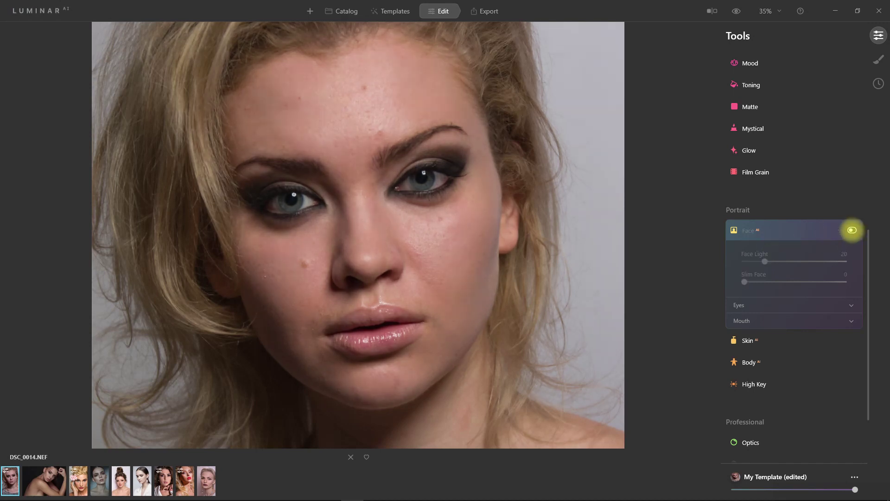
left_click(852, 230)
- Set Slim Face to 15 and compare the result with the Face edits off
left_click_drag(744, 282, 756, 281)
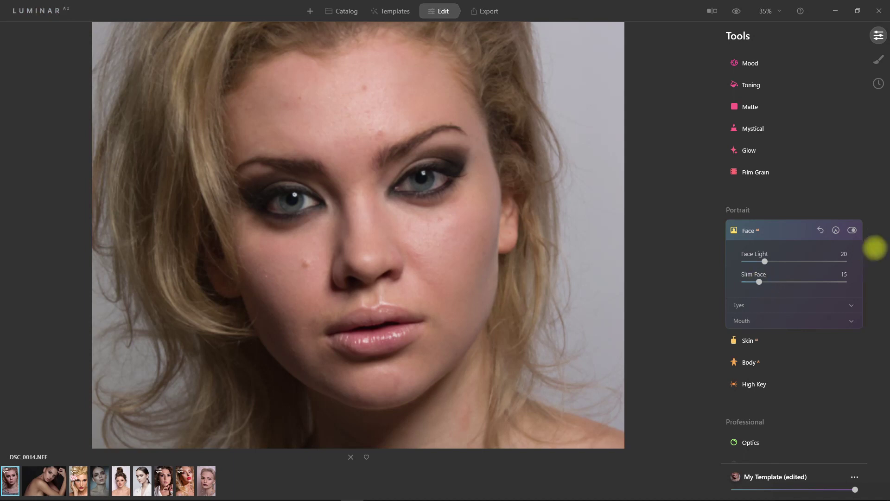
left_click(852, 230)
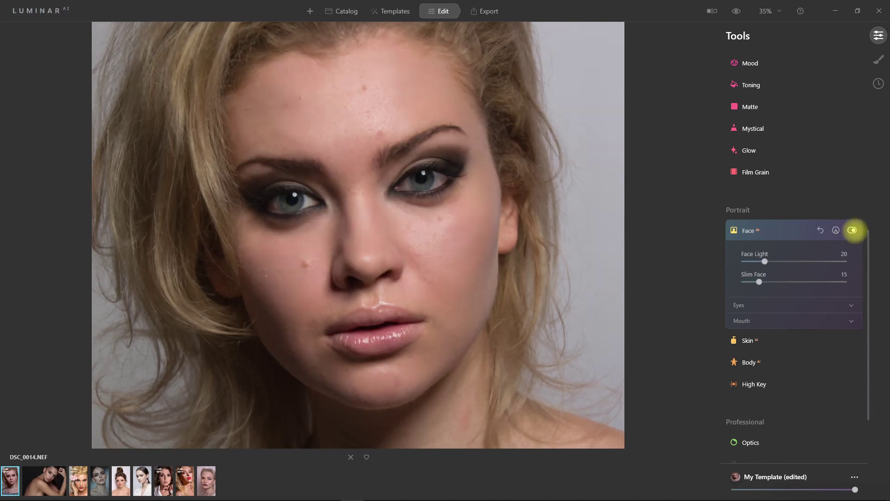
left_click(852, 230)
left_click(853, 230)
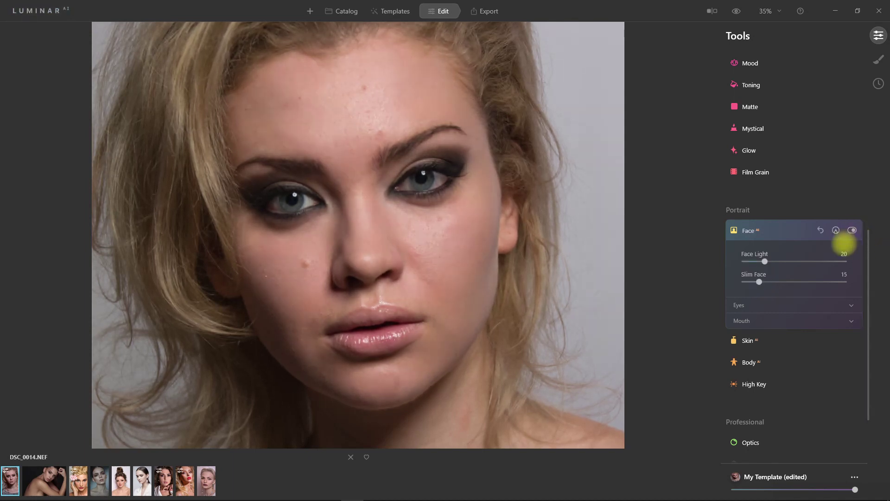
left_click(804, 304)
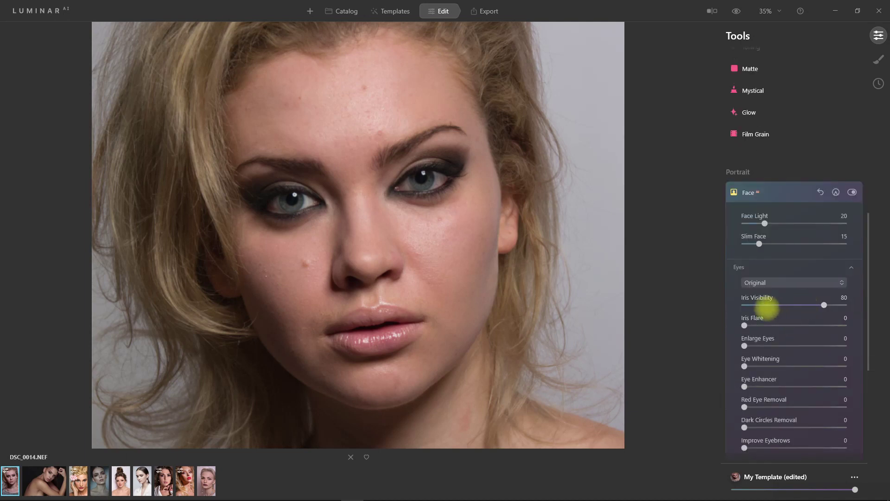
- Set Iris Flare 30, Eye Whitening 35, Eye Enhancer 30, Dark Circles Removal 35 and Eyebrows 15
scroll(790, 309, "down", 1)
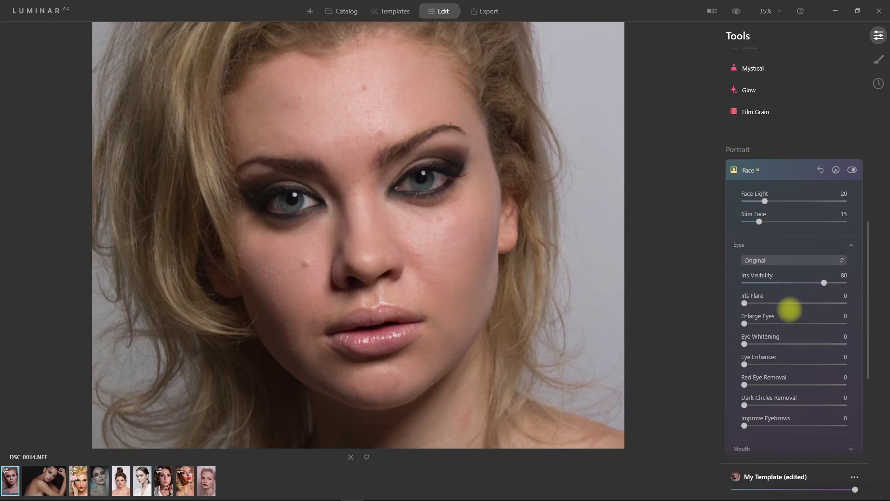
left_click_drag(744, 303, 769, 302)
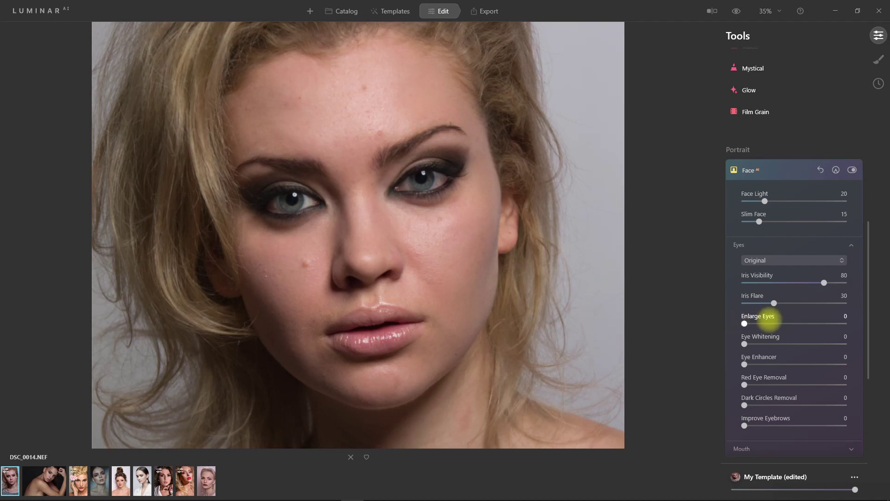
left_click_drag(744, 344, 773, 364)
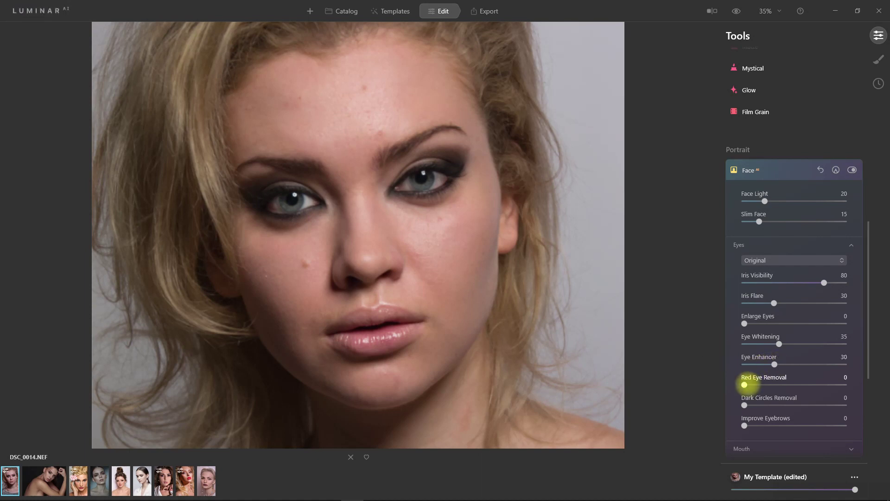
left_click_drag(744, 404, 759, 425)
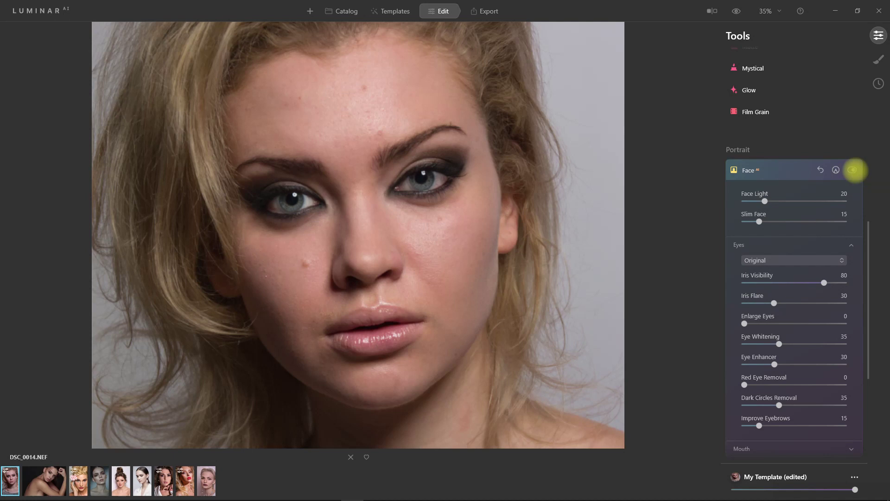
- Toggle the Face edits off and on to compare the eye retouching with the original
left_click(852, 170)
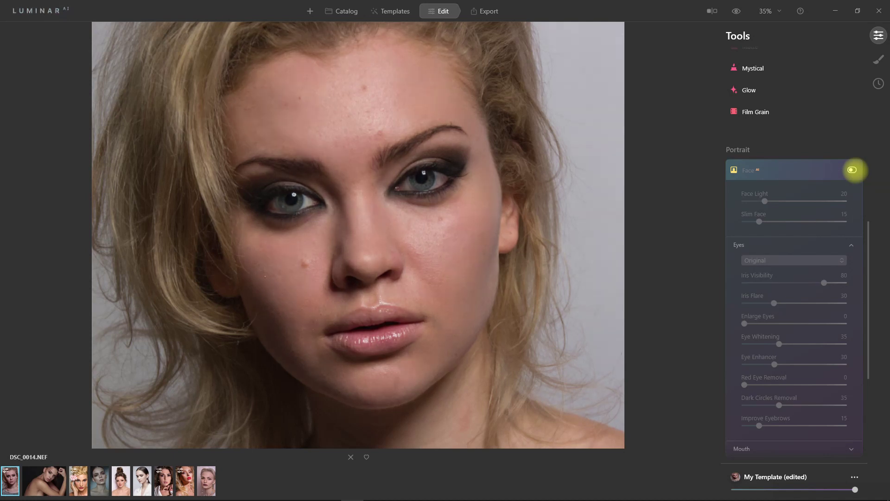
left_click(852, 170)
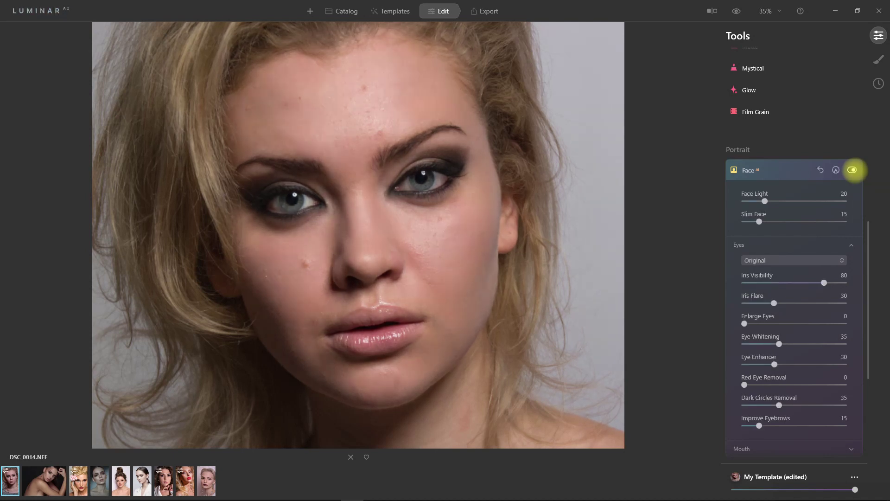
left_click(852, 170)
left_click(853, 170)
left_click(813, 244)
left_click(811, 261)
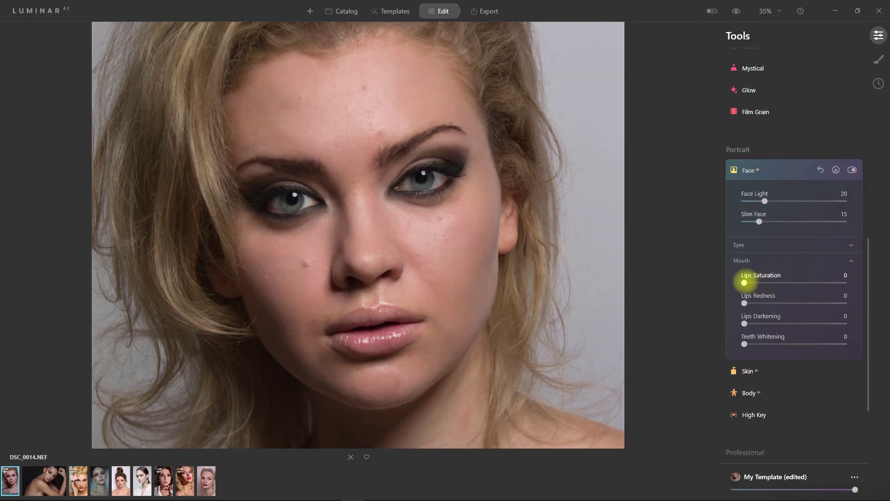
- Set Lips Saturation 20, Redness 21 and Darkening 20, comparing with the Face edits toggled off
left_click_drag(744, 282, 765, 302)
left_click_drag(744, 323, 756, 323)
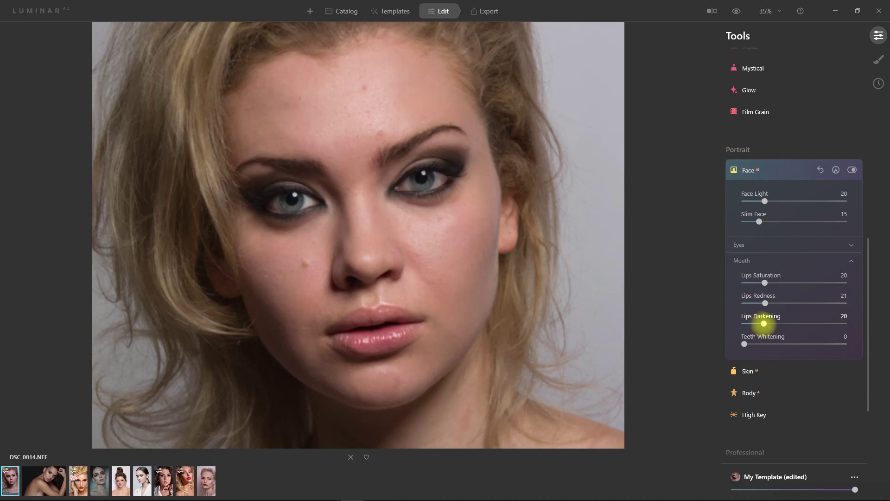
left_click(852, 170)
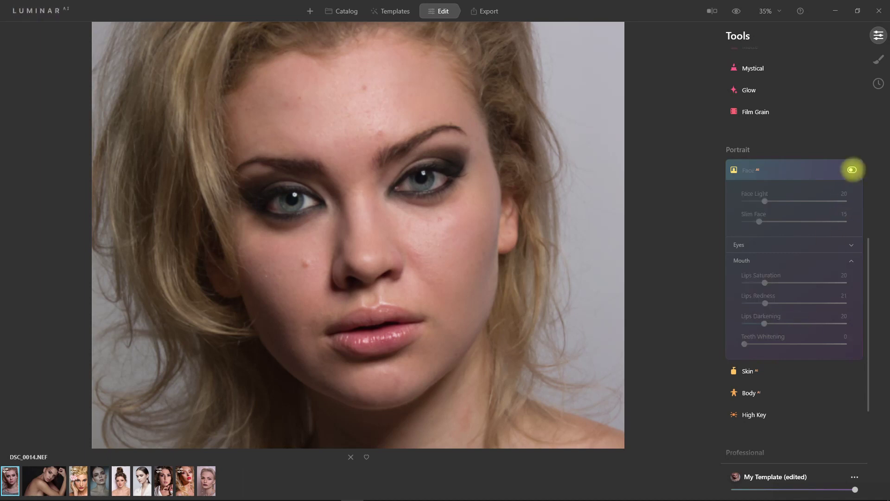
left_click(852, 170)
left_click(853, 170)
left_click(853, 170)
left_click(811, 259)
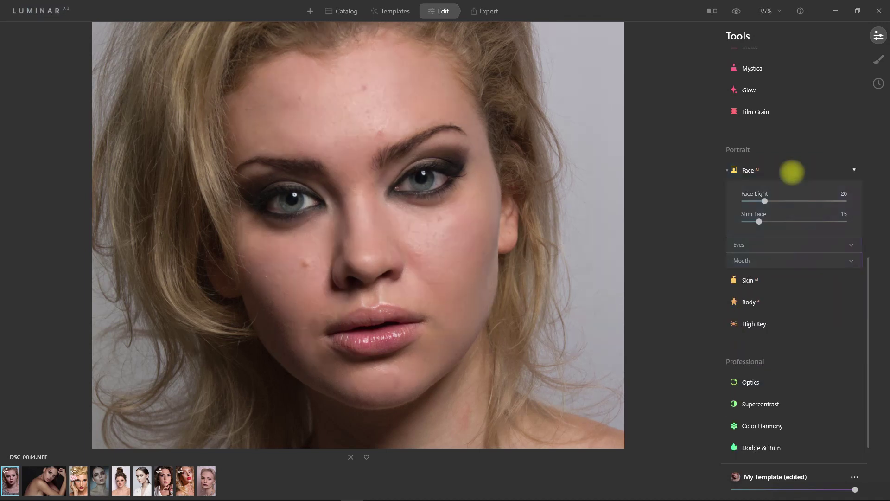
left_click(793, 171)
left_click(779, 244)
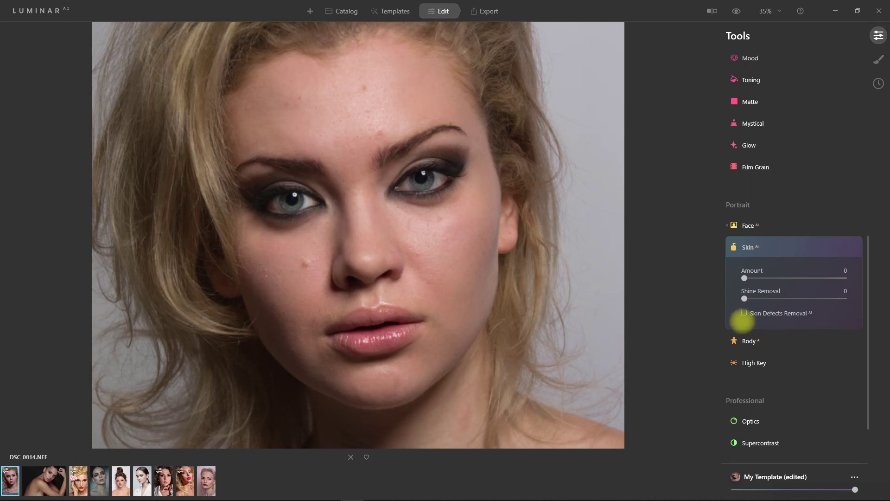
- Turn on Skin Defects Removal and compare the skin with and without retouching
left_click(744, 318)
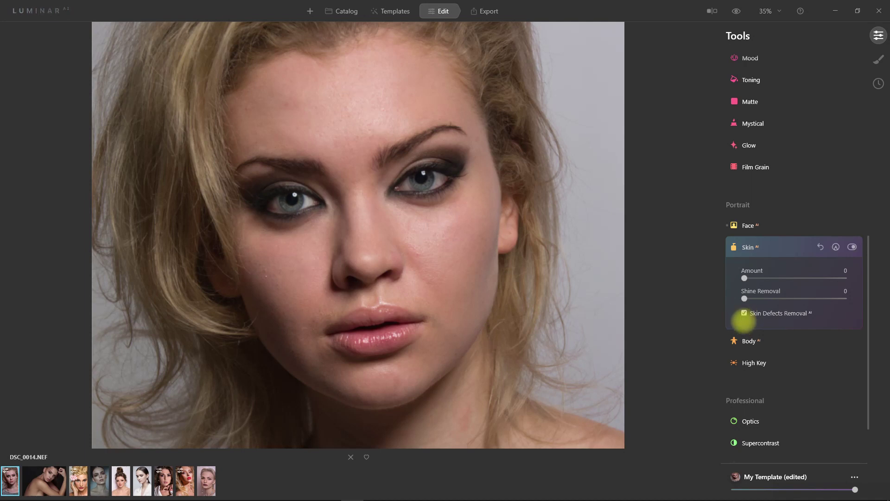
left_click(852, 246)
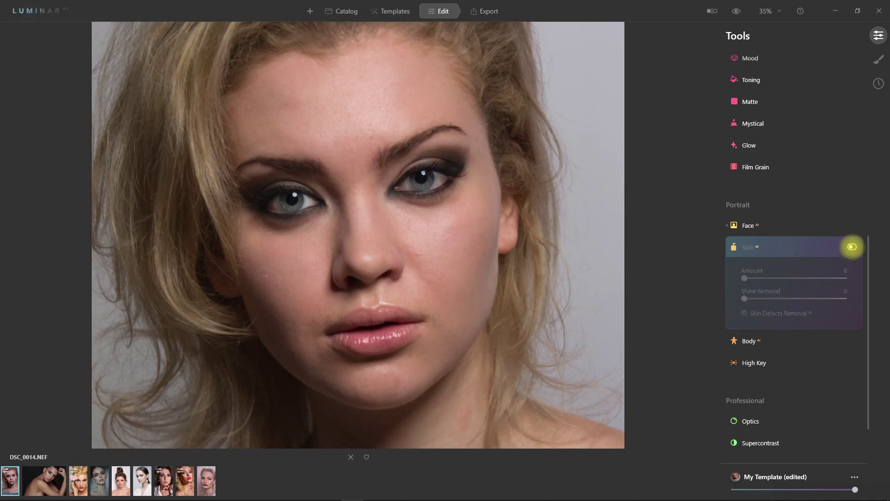
left_click(852, 246)
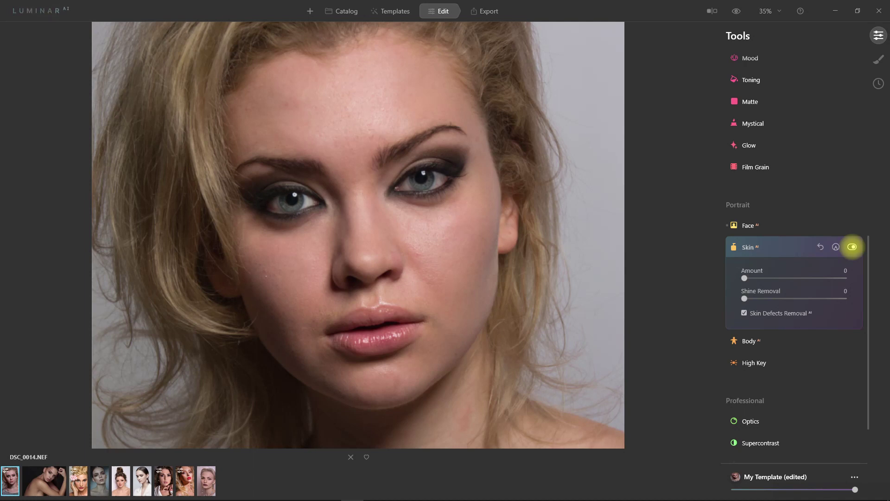
left_click(853, 246)
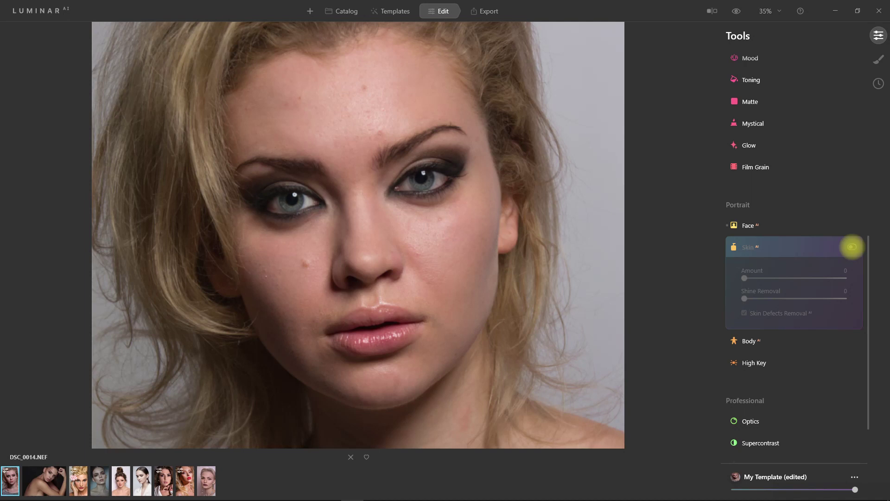
left_click(852, 246)
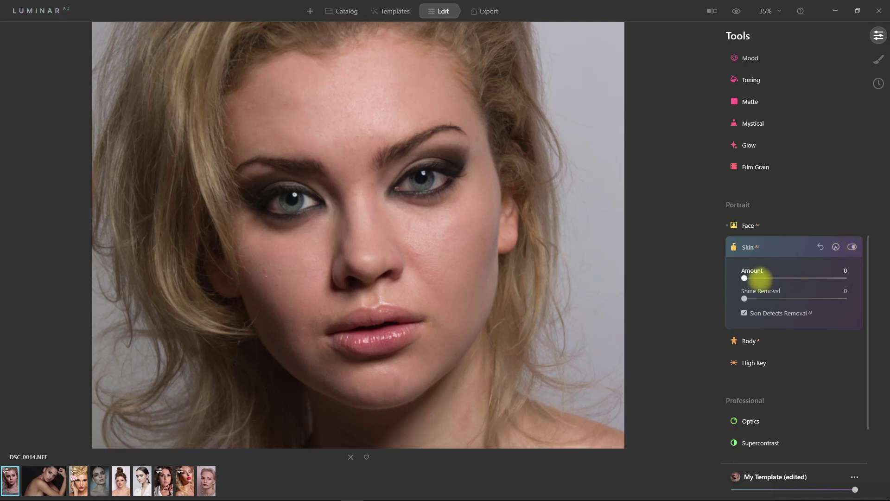
- Push skin smoothing Amount to 100, then settle it at 60, comparing each time
left_click_drag(751, 269, 867, 286)
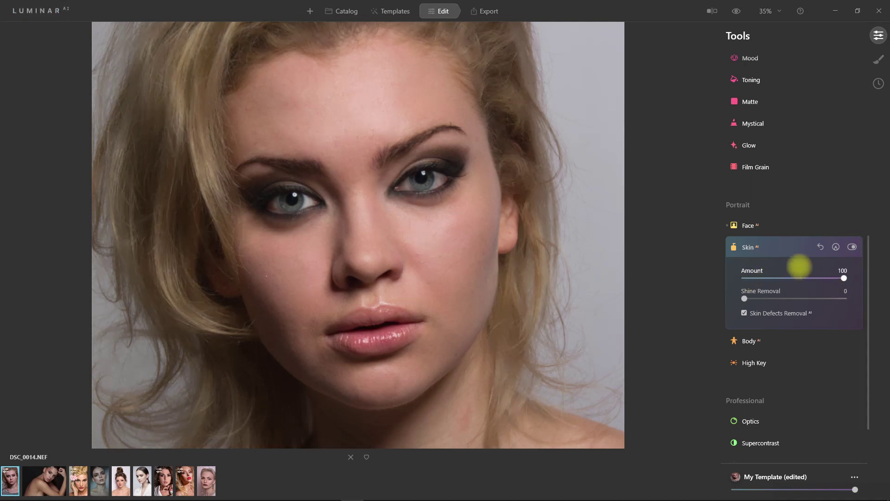
left_click(852, 247)
left_click(852, 247)
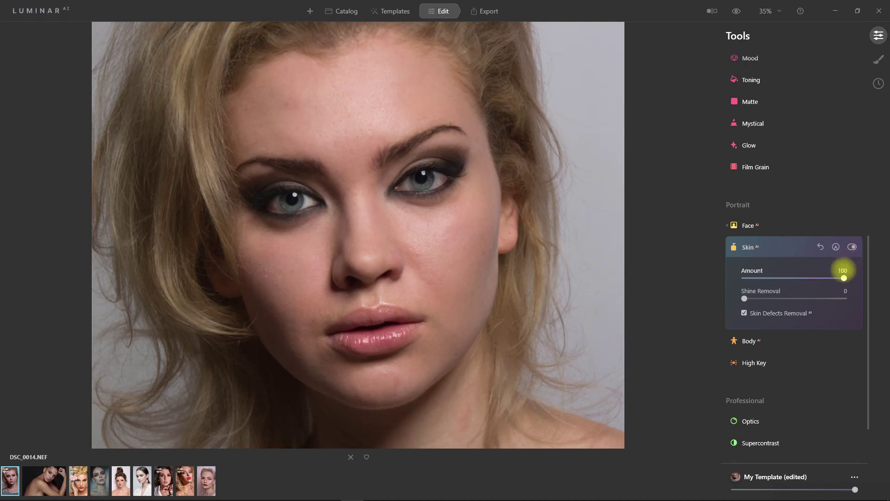
left_click_drag(844, 277, 804, 278)
left_click(852, 247)
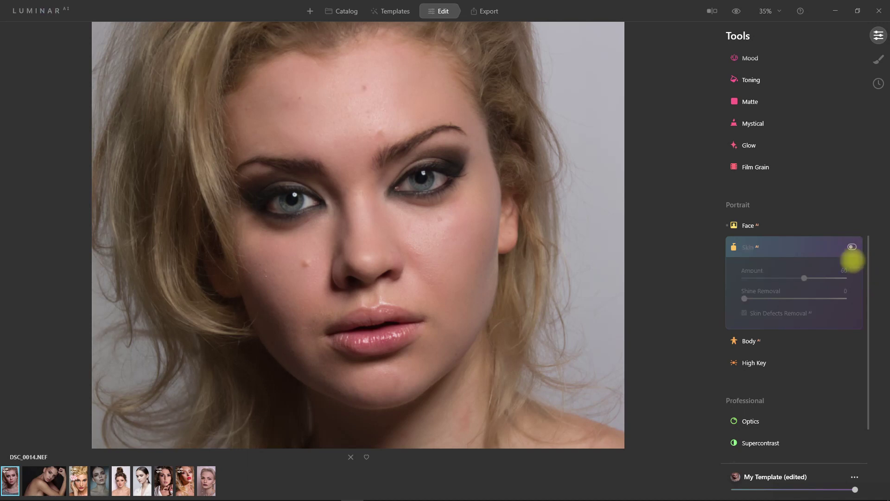
left_click(852, 246)
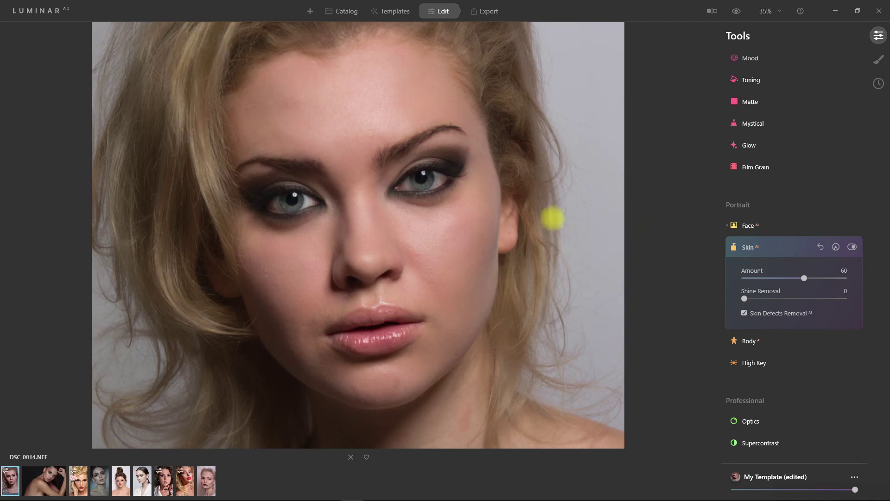
scroll(517, 210, "up", 1)
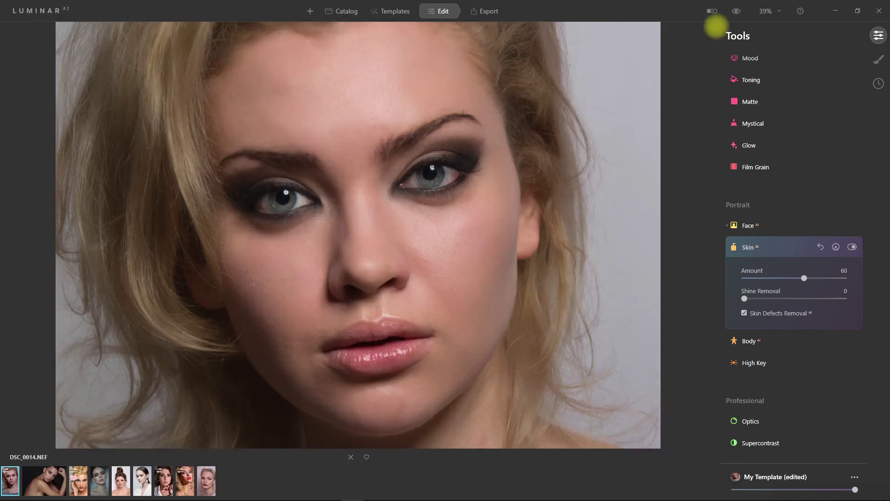
left_click(737, 11)
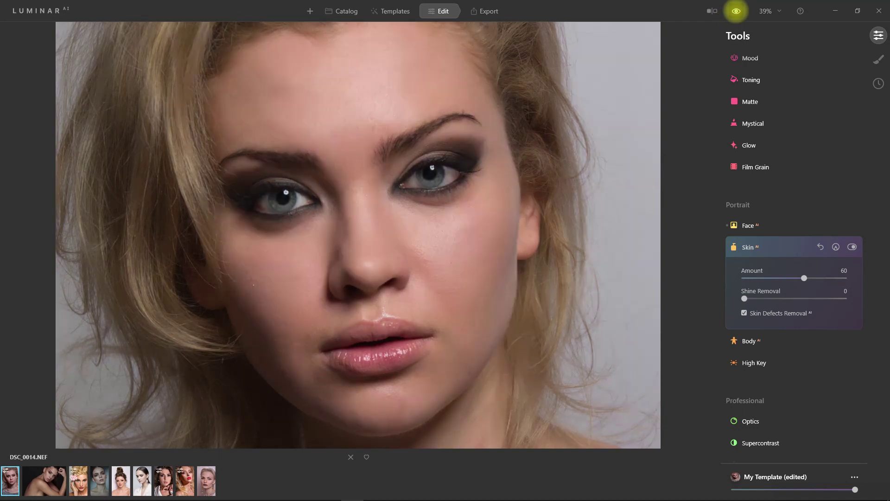
left_click(736, 11)
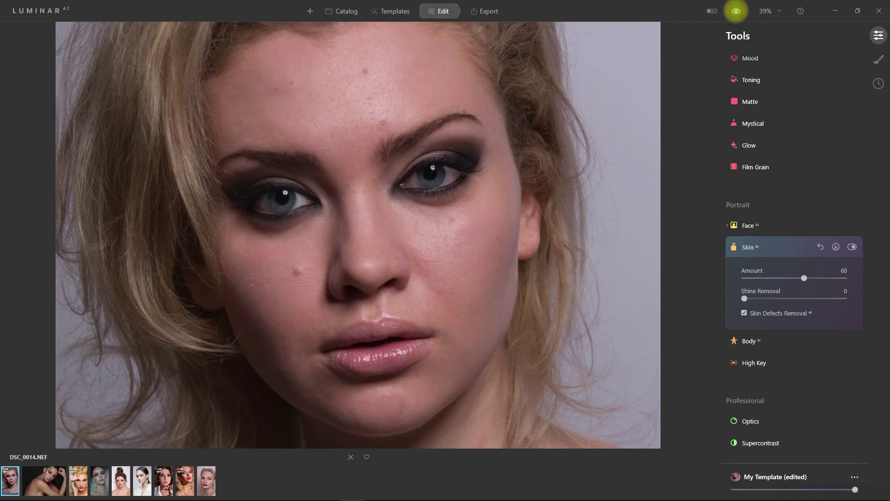
scroll(473, 159, "down", 4)
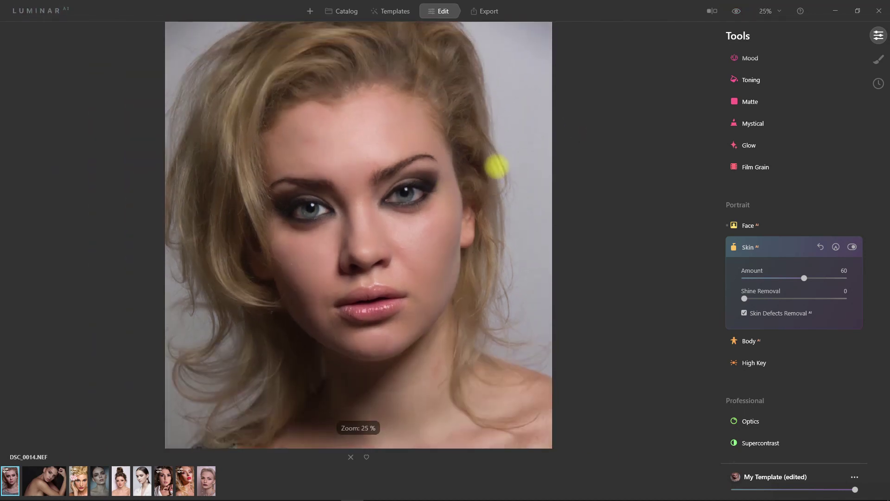
left_click(737, 11)
left_click(737, 10)
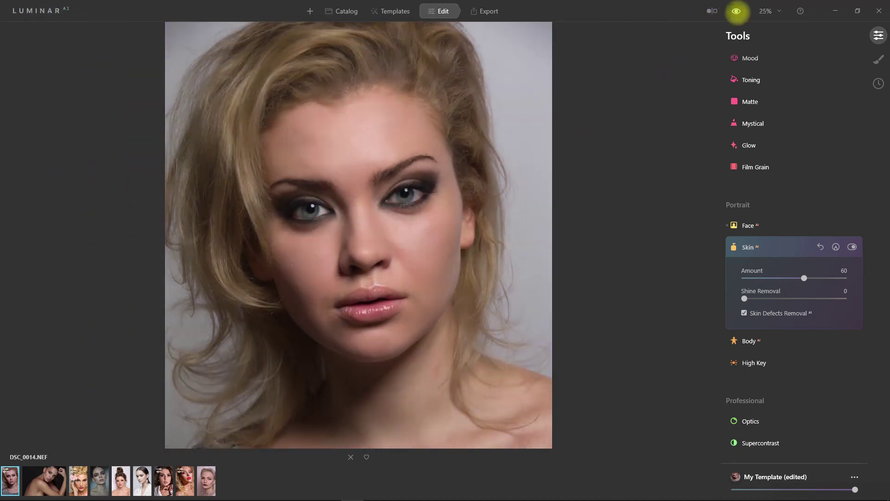
left_click(736, 10)
scroll(598, 125, "down", 1)
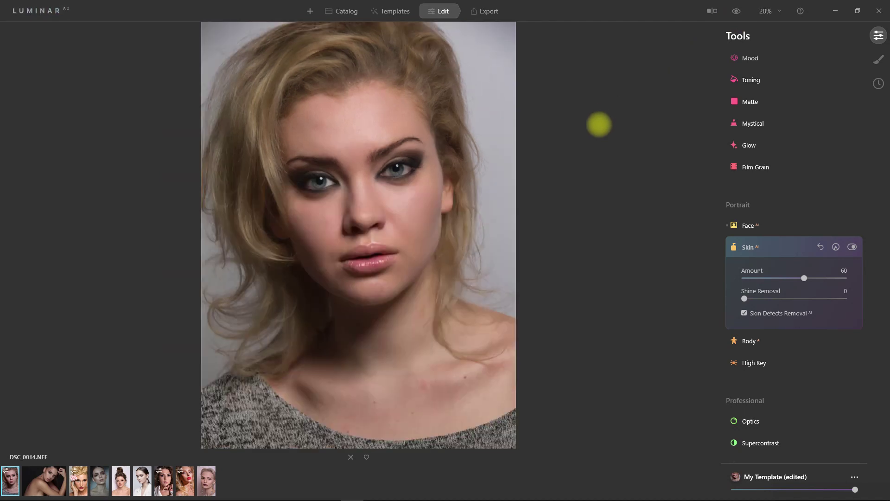
left_click(736, 11)
scroll(663, 114, "down", 1)
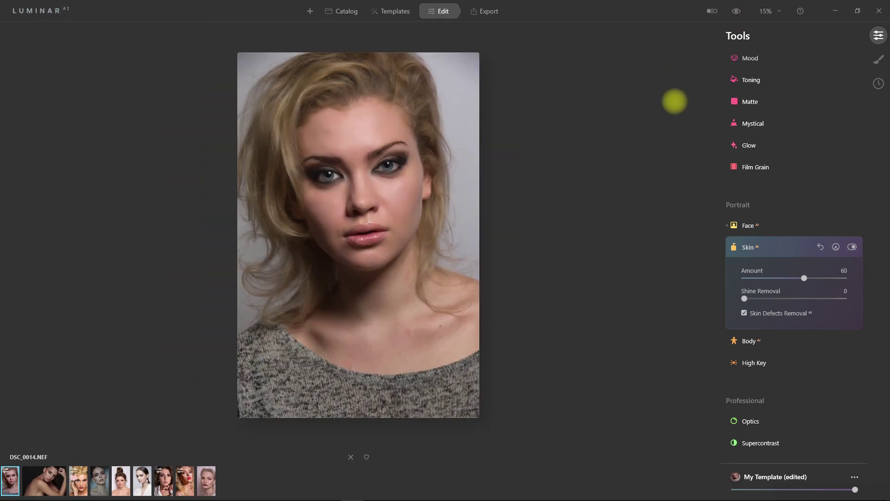
left_click(736, 11)
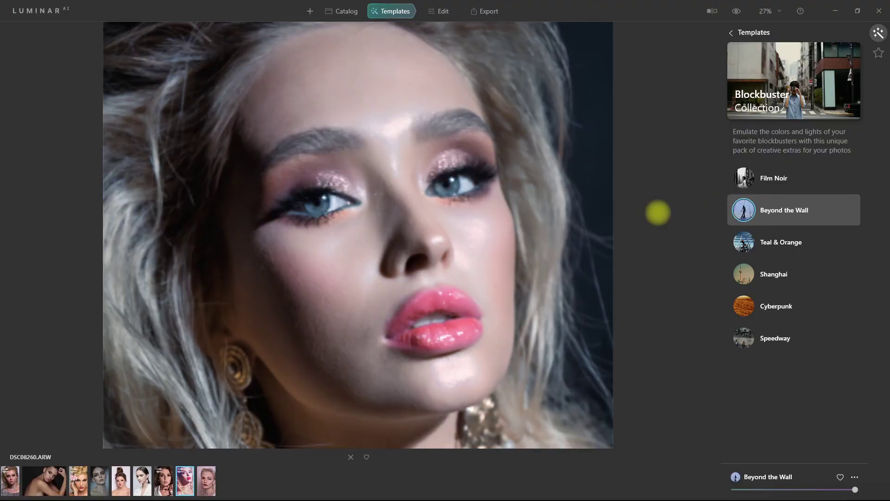
- Apply the Blockbuster Collection's Speedway template and lift Shadows to 17
key("Down")
key("Down")
key("Down")
left_click(735, 348)
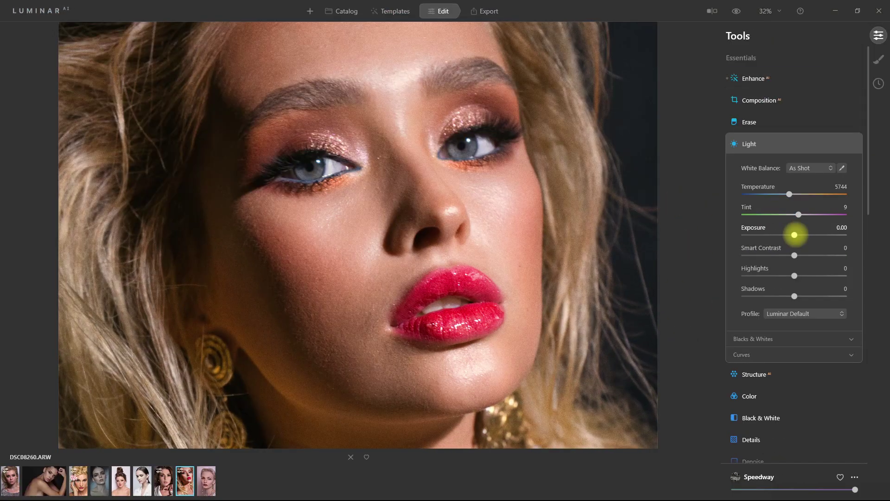
mouse_move(792, 235)
left_mouse_down()
mouse_move(808, 235)
mouse_move(794, 235)
left_mouse_up()
left_click_drag(794, 295, 803, 296)
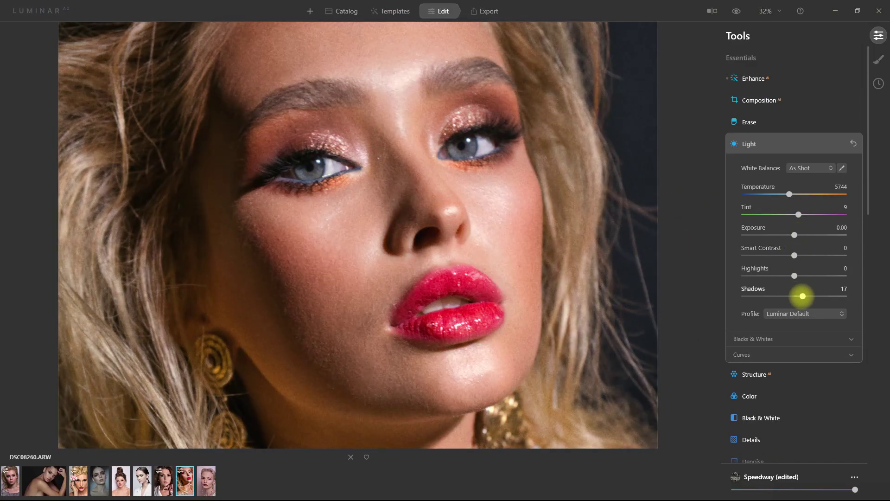
left_click_drag(794, 235, 793, 255)
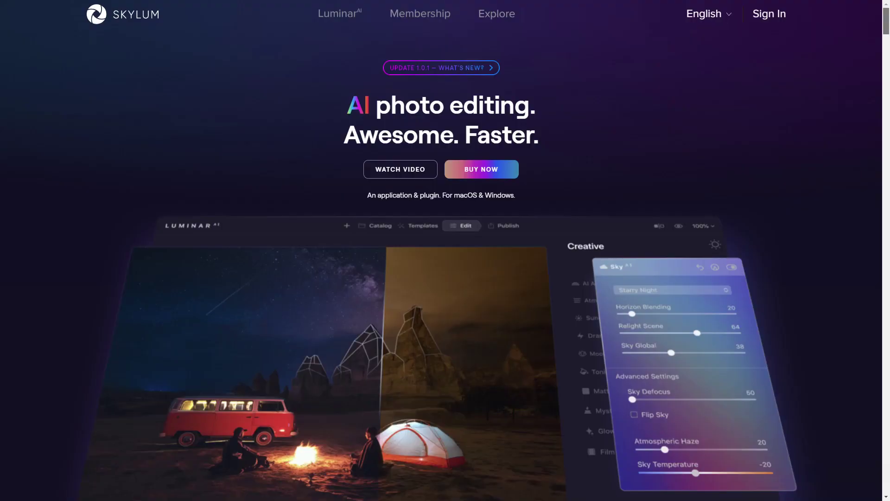
- Scroll the Luminar AI page to the FAQ and system requirements (8 GB RAM, 10 GB disk)
scroll(445, 251, "down", 4)
scroll(445, 250, "down", 8)
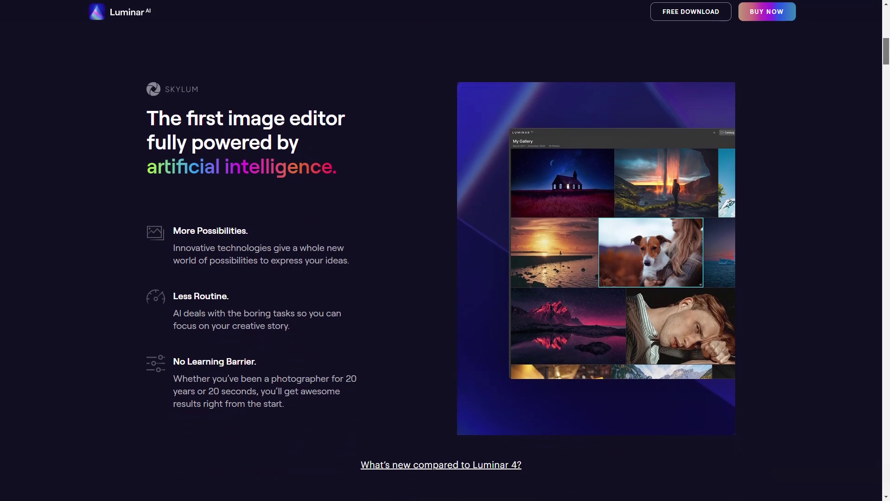
scroll(445, 251, "down", 10)
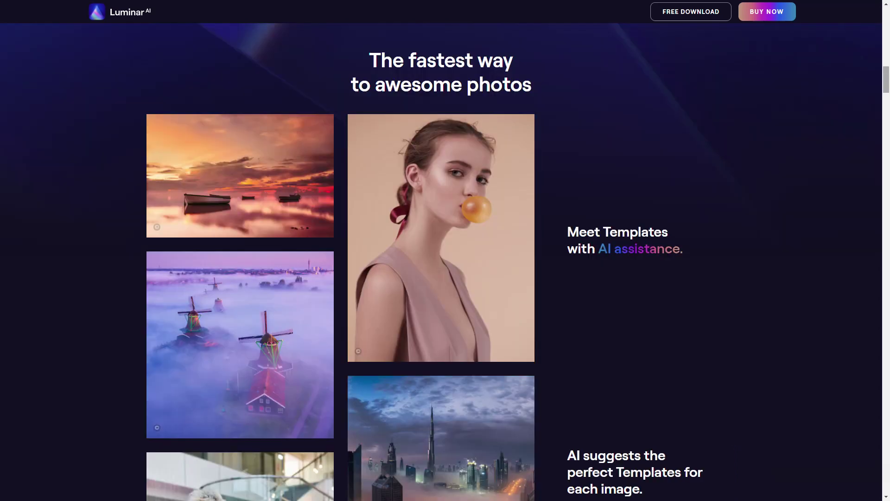
scroll(446, 251, "down", 7)
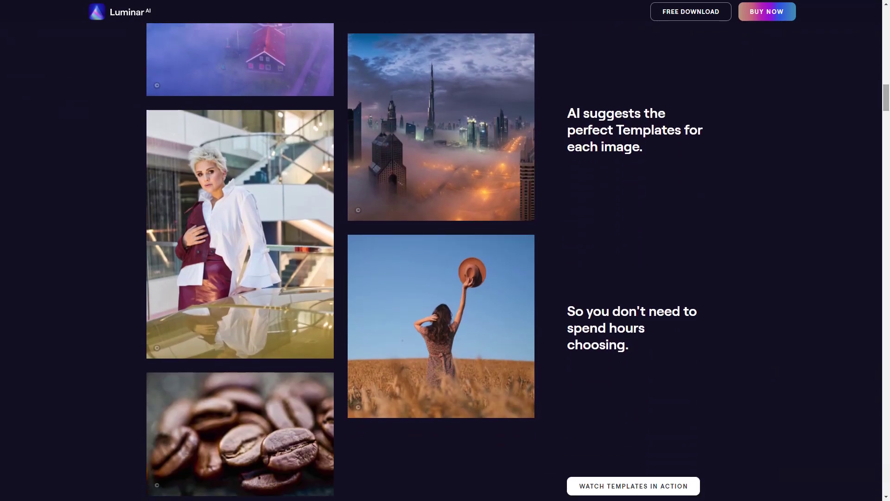
scroll(445, 251, "down", 15)
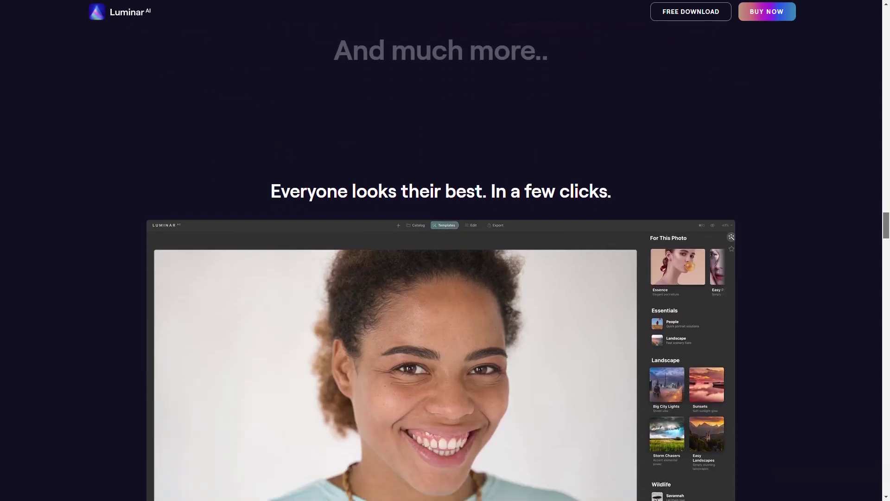
scroll(445, 250, "down", 2)
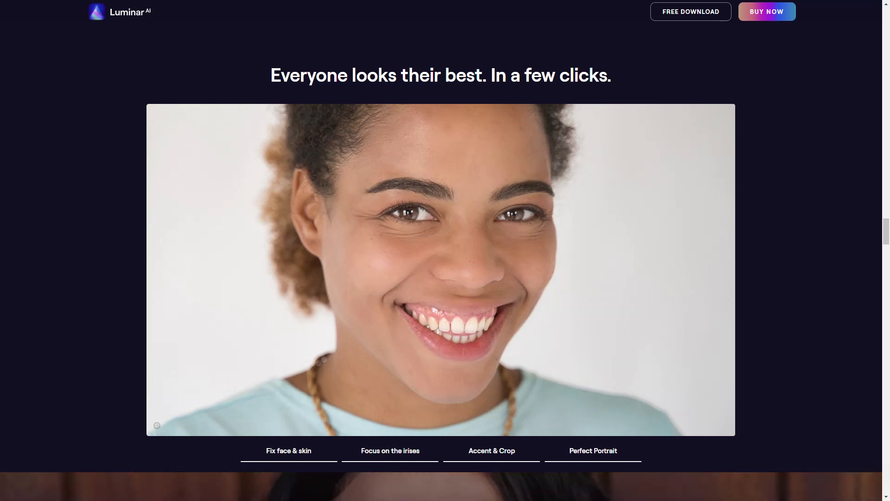
scroll(441, 250, "down", 15)
scroll(441, 250, "down", 4)
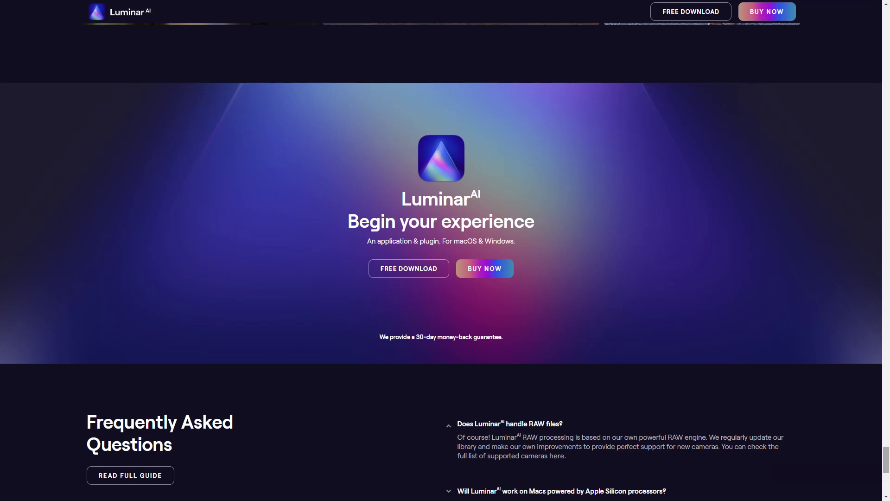
scroll(440, 250, "down", 1)
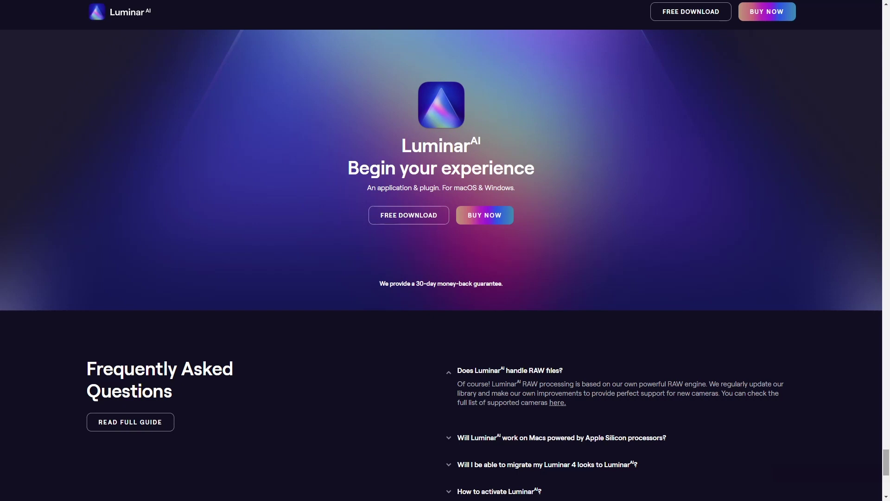
scroll(441, 250, "up", 1)
scroll(441, 250, "down", 5)
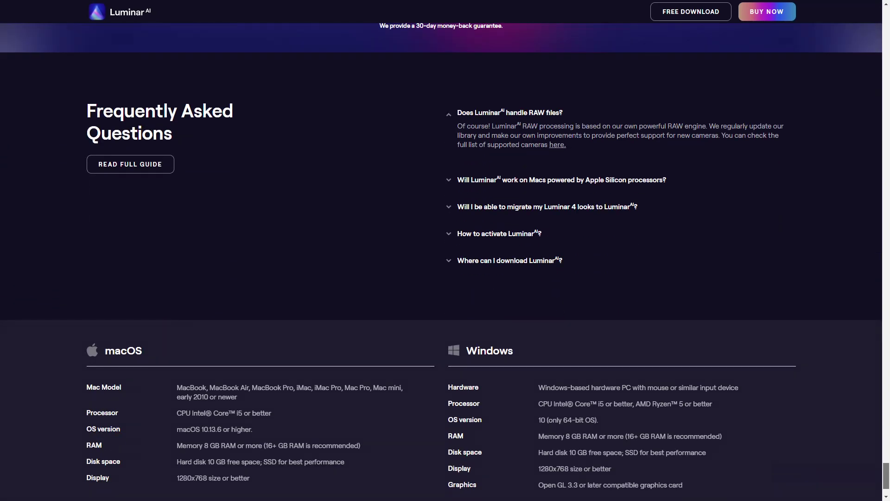